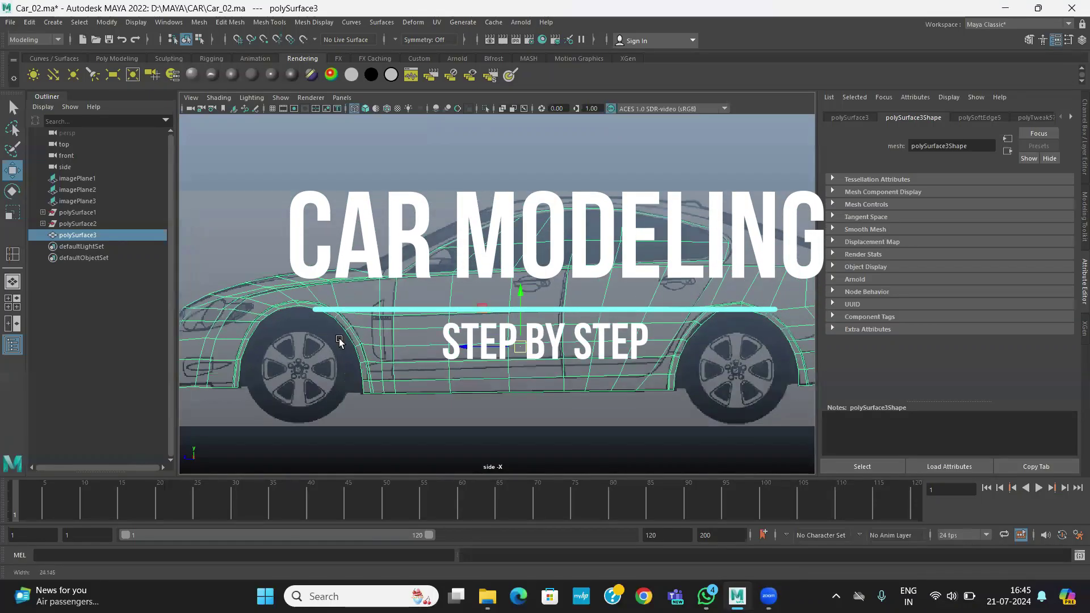
Insert a lengthwise edge loop along the half hood, about midway between the car's centre line and the fender
alt+drag(338, 343, 394, 338)
alt+right_drag(394, 339, 423, 333)
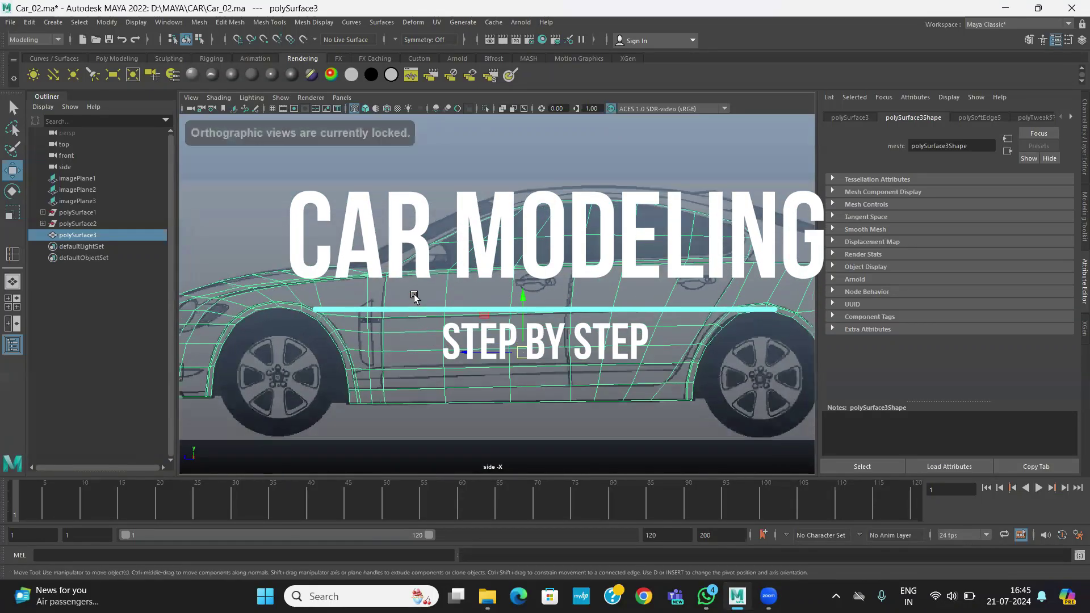
alt+right_drag(409, 304, 462, 292)
key(space)
key(space)
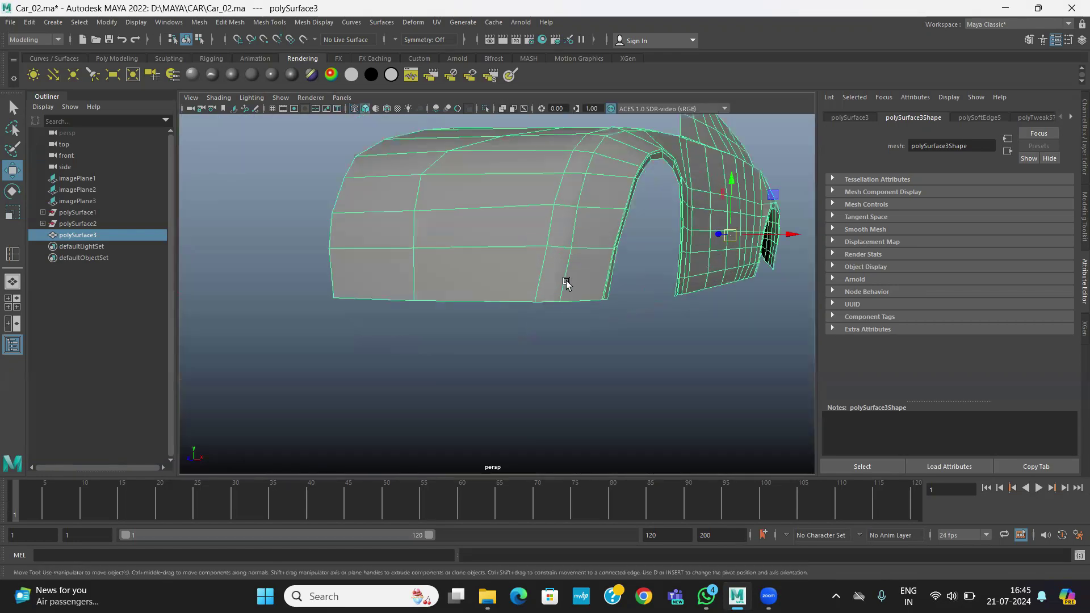
alt+drag(566, 284, 492, 249)
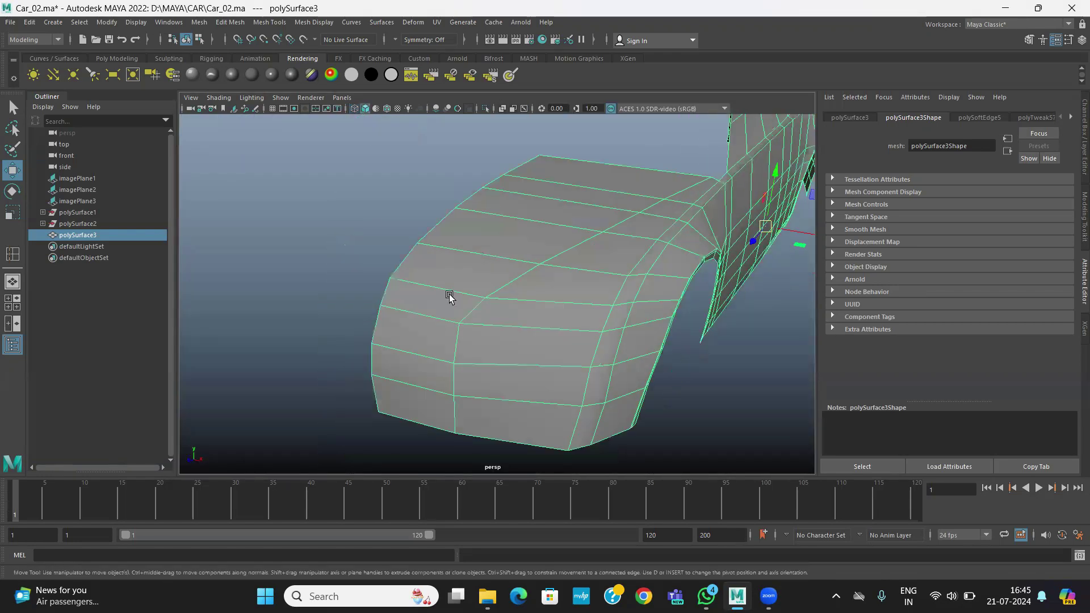
key(space)
key(space)
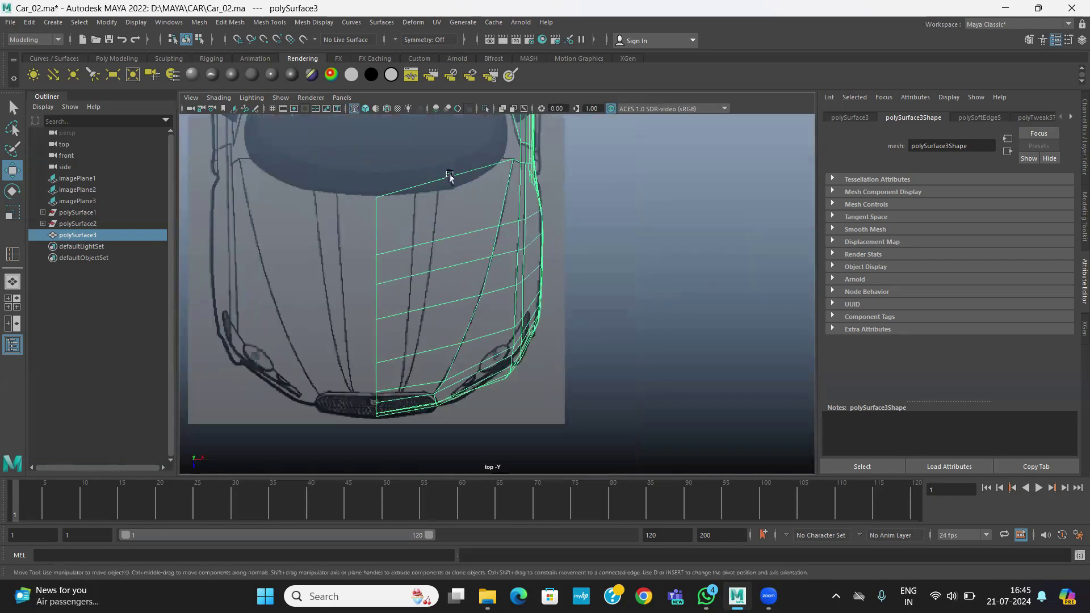
click(270, 23)
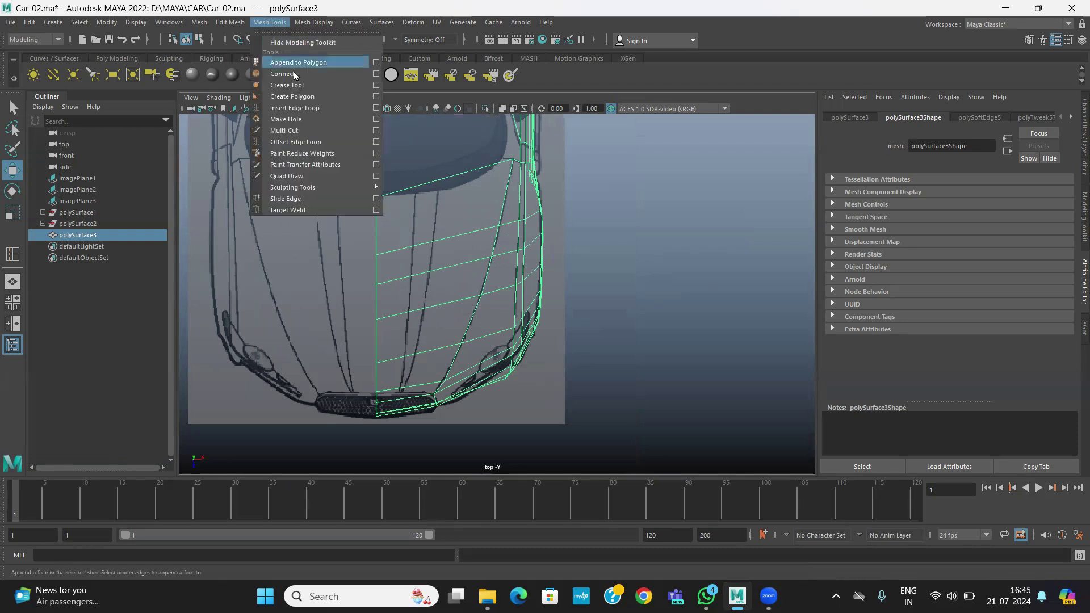
click(295, 105)
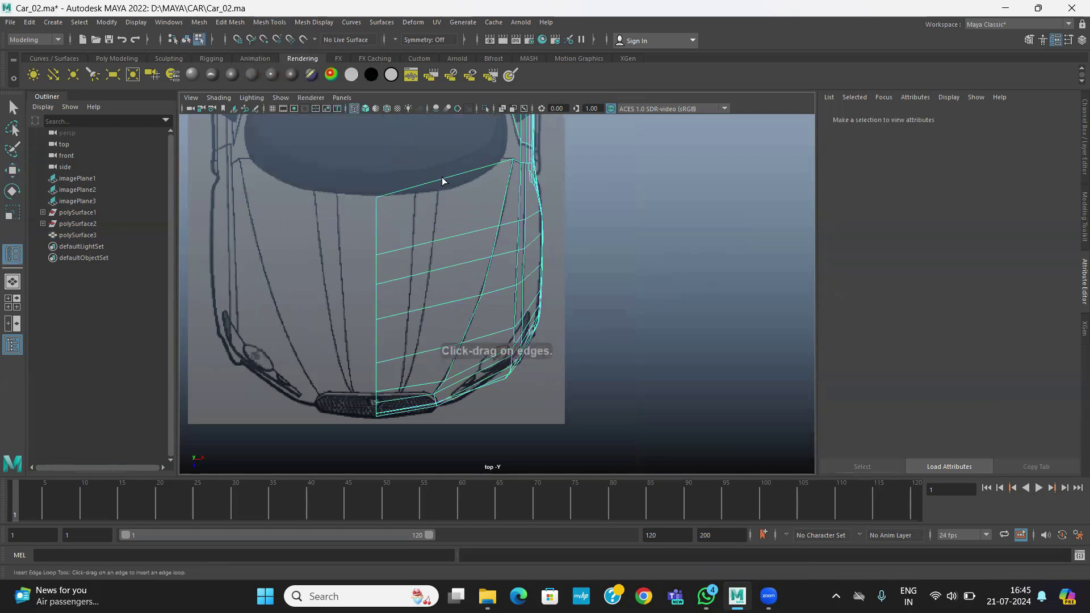
click(443, 181)
Move the new loop's vertices at the hood's rear edge and at the grille to follow the top blueprint's lines
key(w)
scroll(443, 182, up, 3)
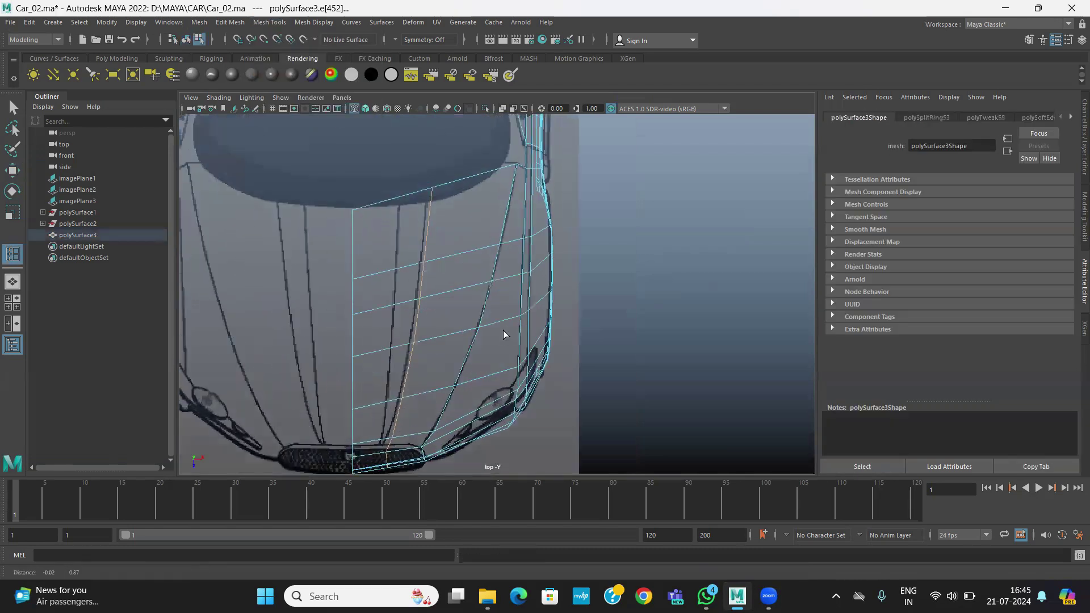
right_drag(434, 195, 399, 165)
click(433, 194)
drag(434, 194, 436, 208)
alt+middle_drag(415, 339, 427, 316)
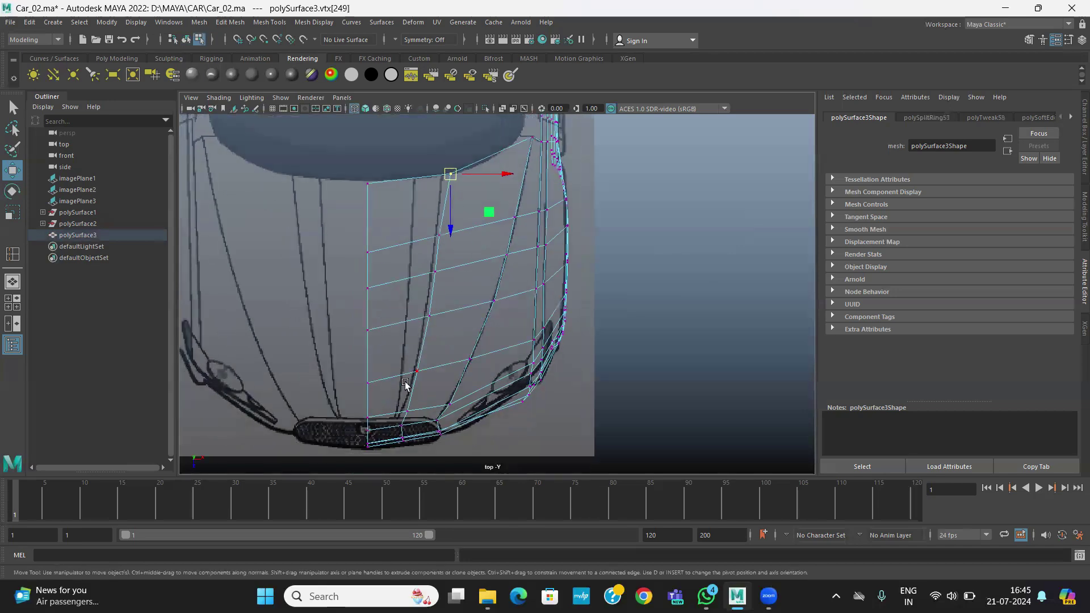
alt+middle_drag(448, 443, 455, 360)
scroll(455, 360, up, 3)
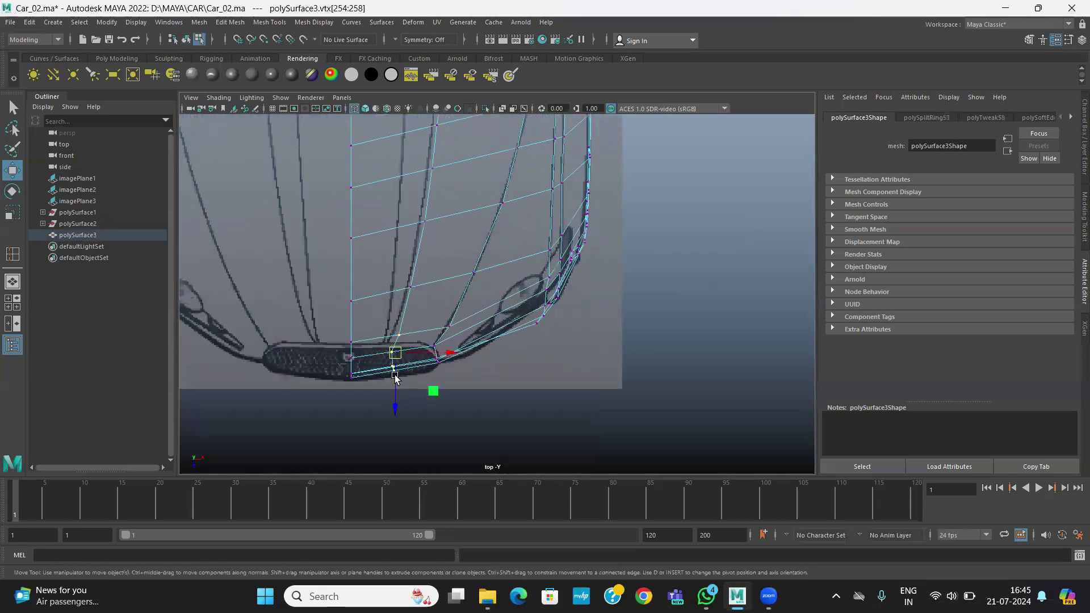
drag(395, 375, 399, 384)
alt+middle_drag(506, 302, 490, 396)
alt+middle_drag(451, 226, 458, 277)
Return to object mode and examine the shading of the hood and front fender from several angles in perspective
key(space)
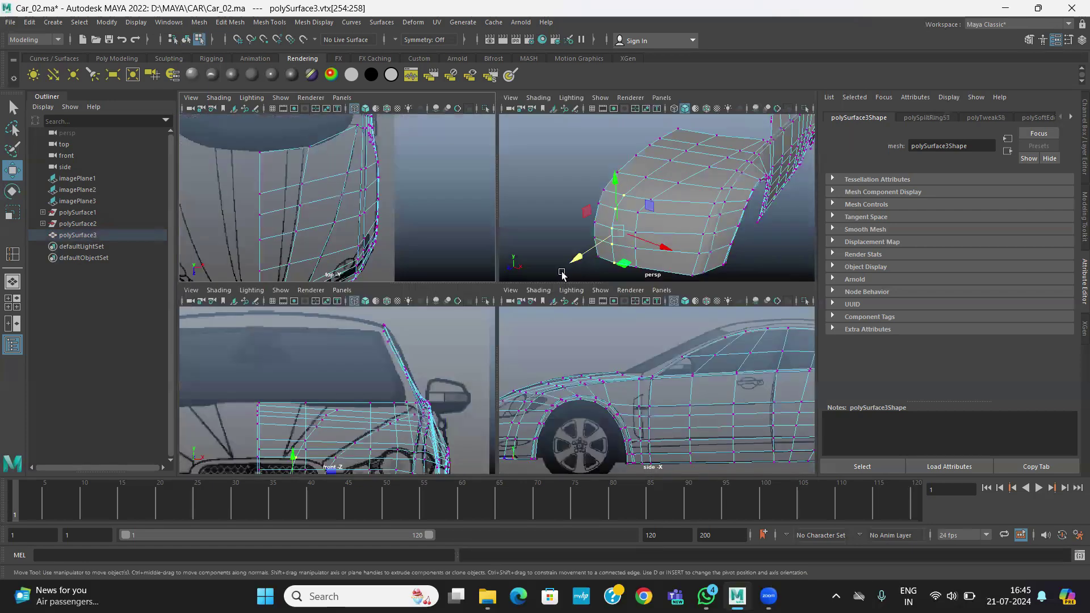
key(space)
alt+drag(516, 275, 382, 214)
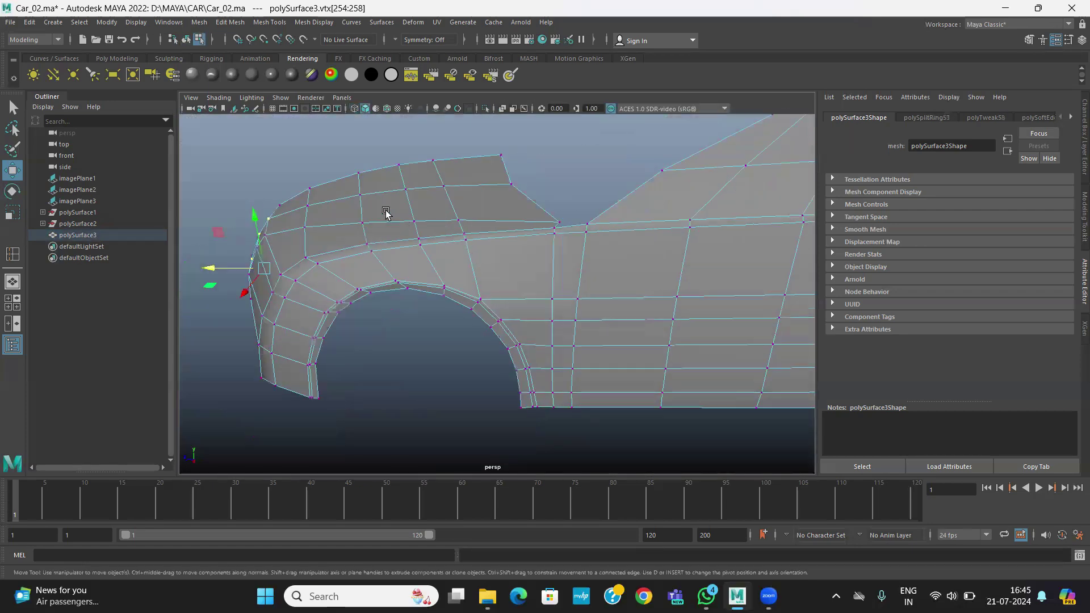
key(F8)
click(492, 152)
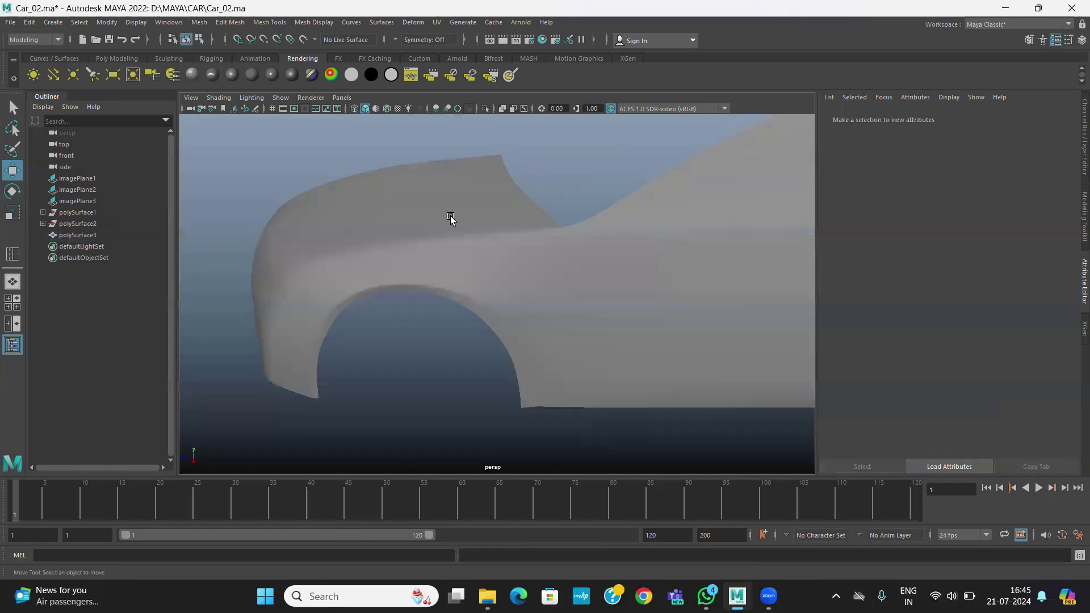
alt+drag(450, 219, 574, 308)
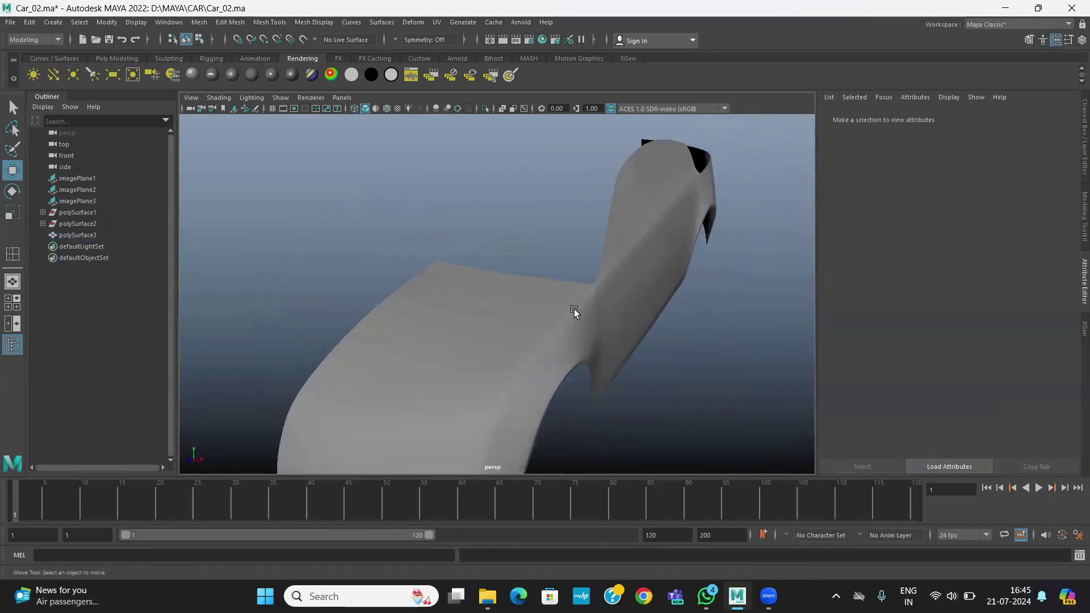
click(574, 309)
alt+drag(523, 335, 561, 373)
Try to extrude the border edges along the top of the side windows in the side view
key(space)
key(space)
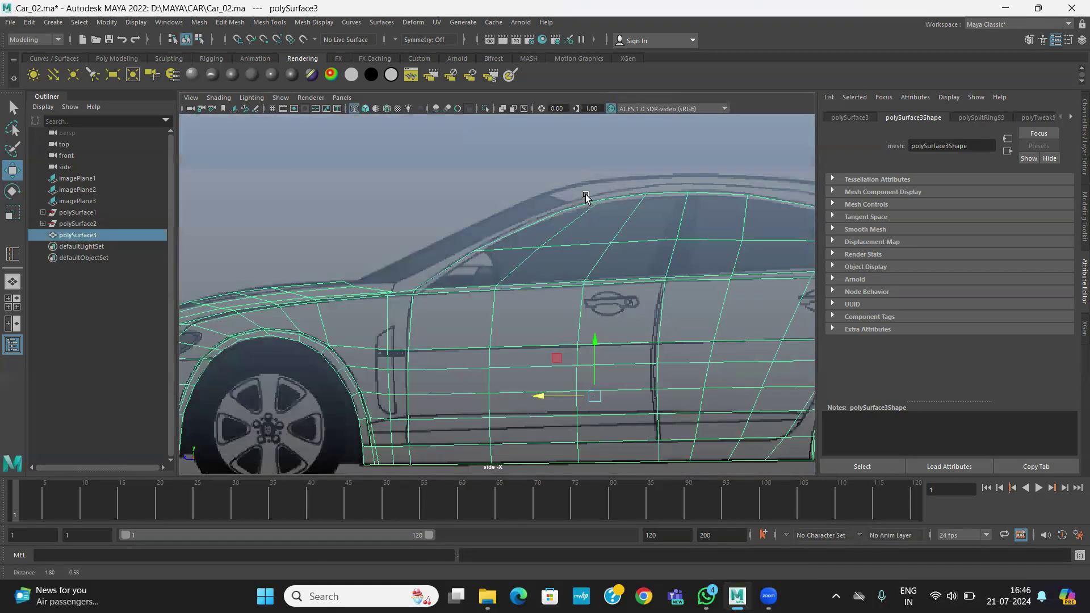
scroll(589, 255, up, 4)
alt+middle_drag(435, 274, 384, 315)
scroll(463, 238, up, 1)
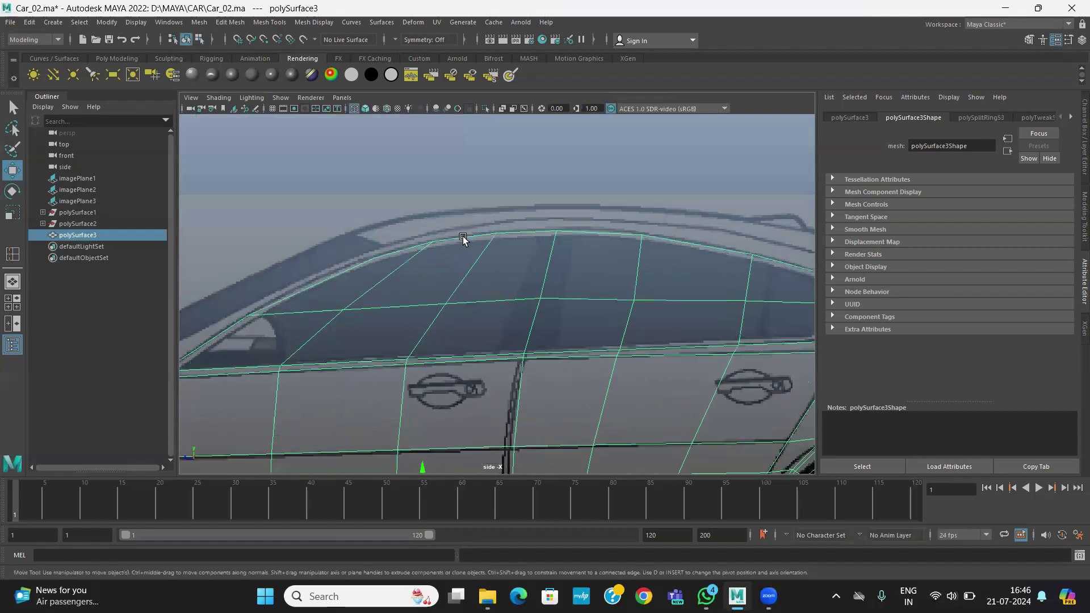
right_drag(463, 237, 453, 196)
scroll(461, 225, up, 2)
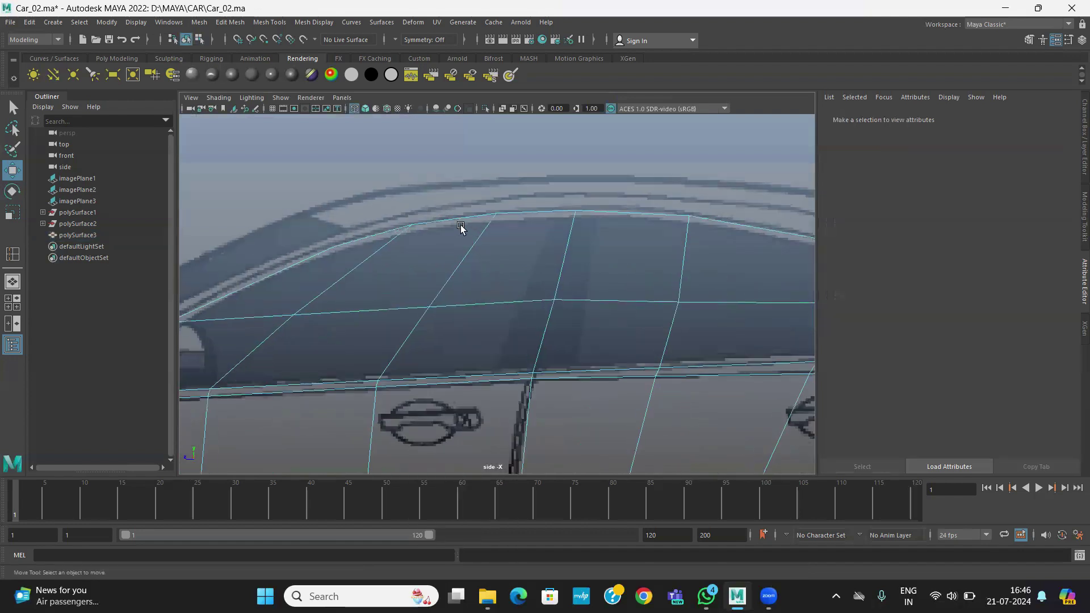
click(361, 244)
alt+middle_drag(427, 264, 482, 269)
scroll(484, 270, up, 1)
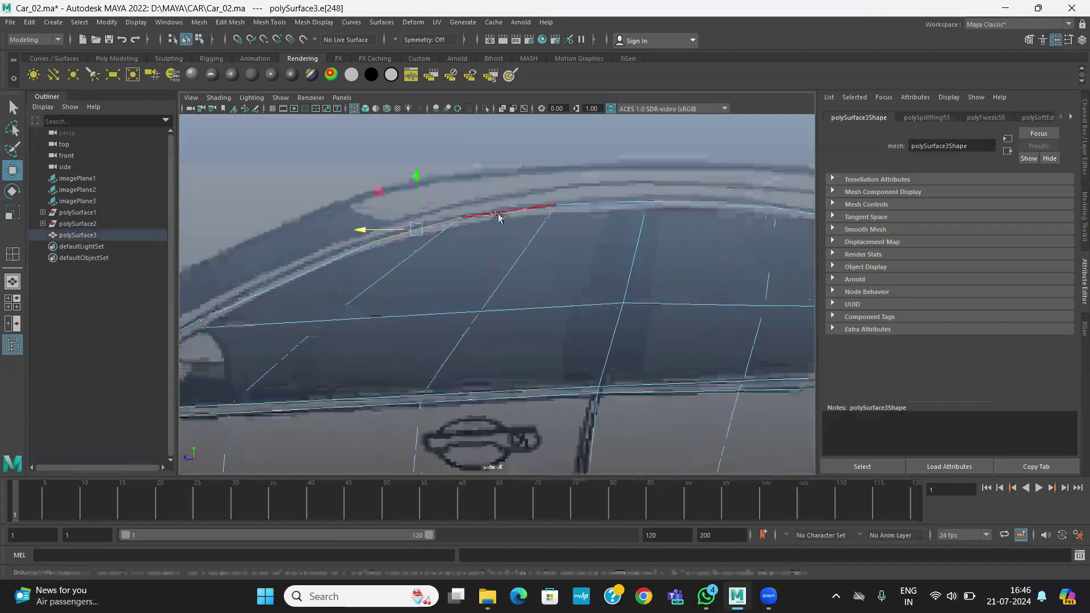
click(499, 216)
alt+middle_drag(672, 238, 498, 253)
shift+click(465, 221)
shift+click(518, 220)
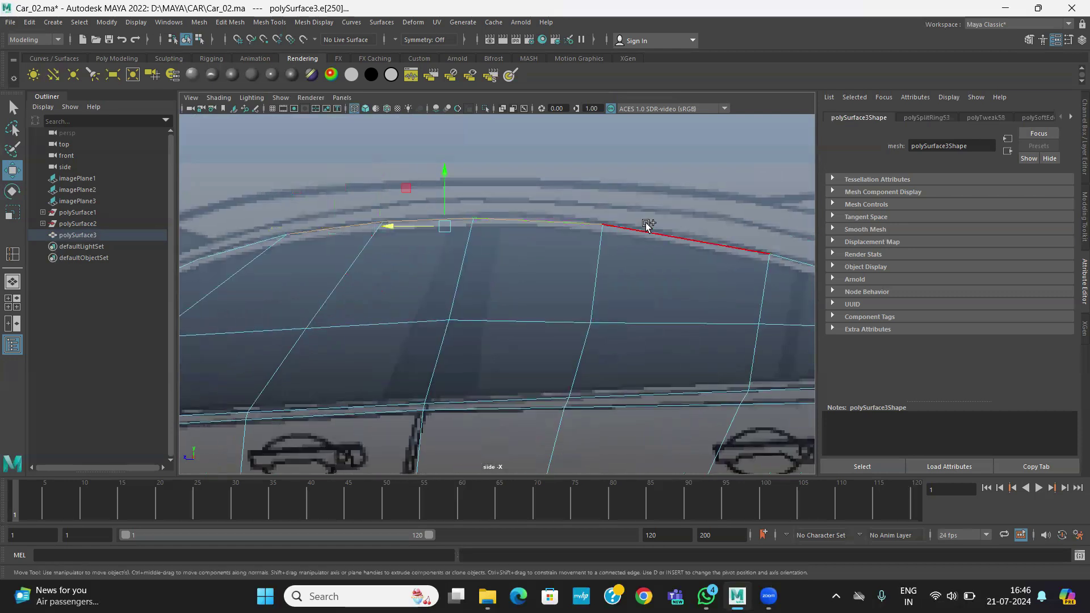
shift+click(652, 232)
alt+middle_drag(694, 274, 503, 276)
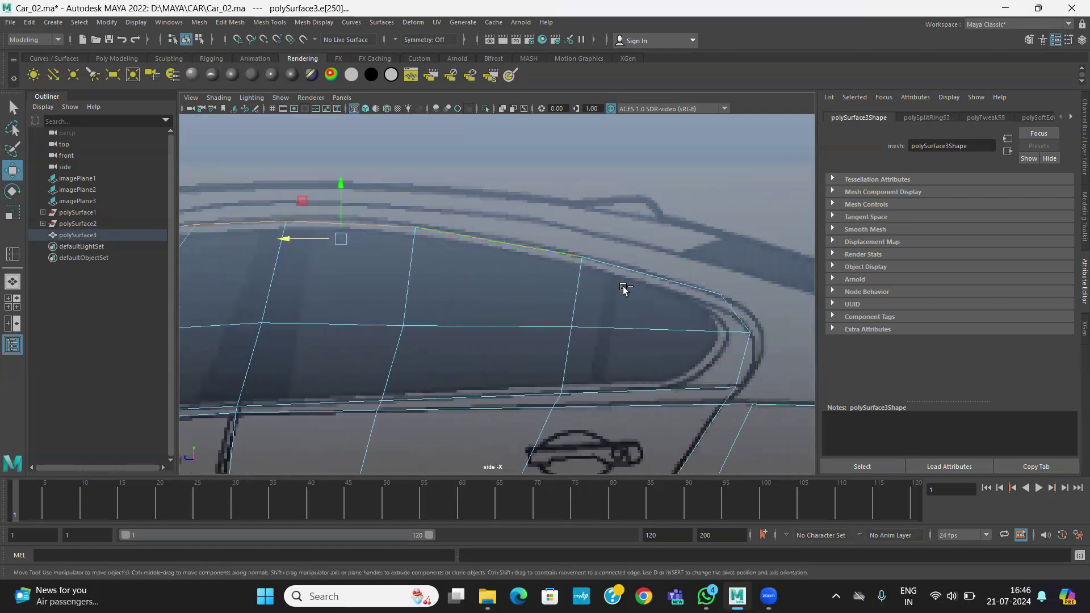
scroll(523, 294, down, 5)
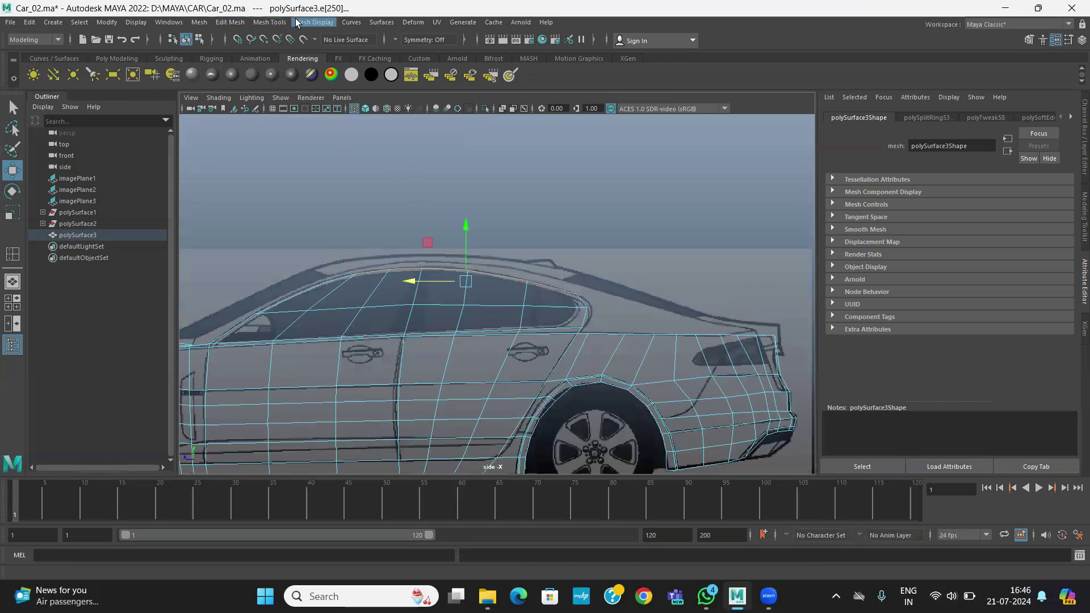
click(231, 22)
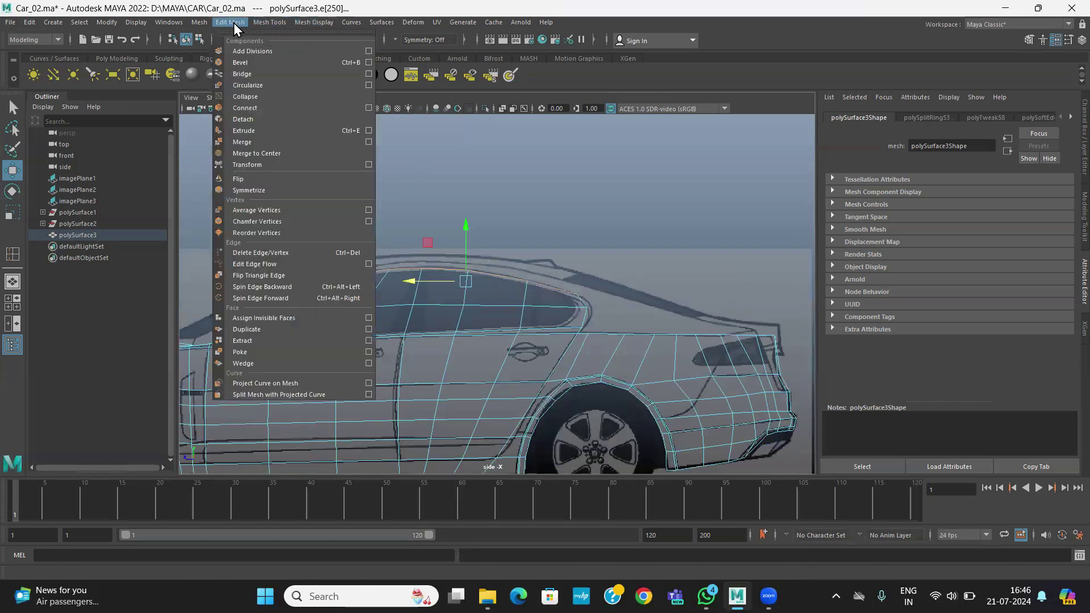
click(250, 131)
scroll(510, 342, up, 6)
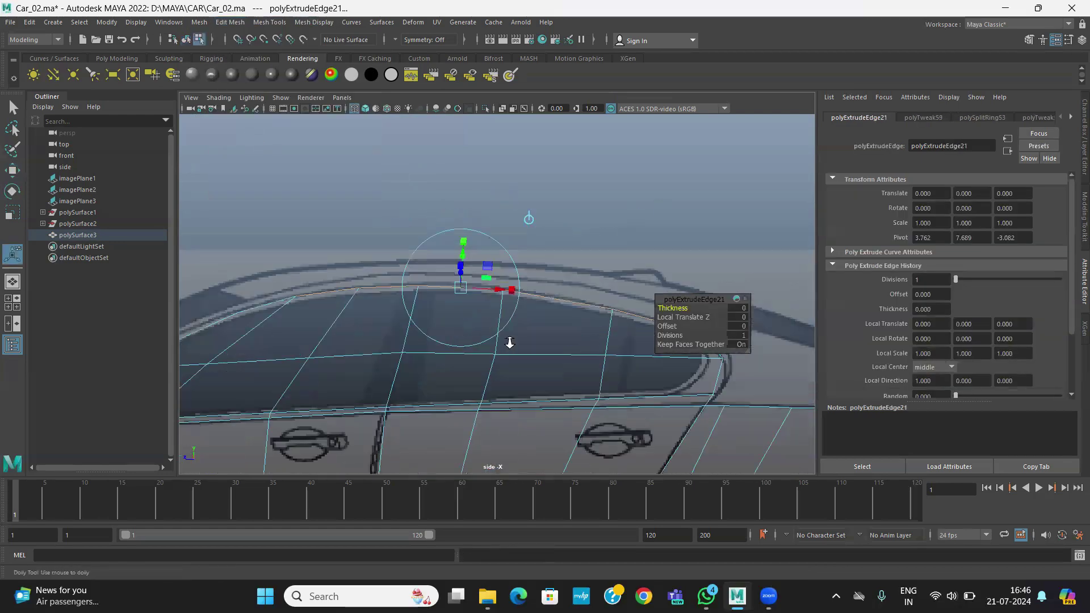
scroll(510, 342, up, 3)
click(479, 272)
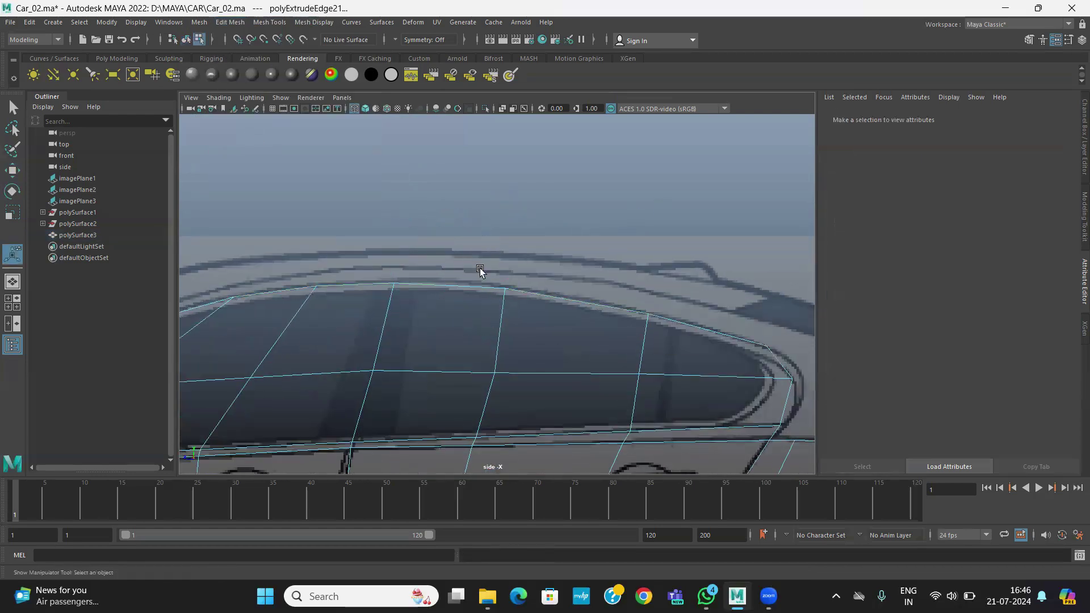
key(w)
scroll(455, 279, down, 5)
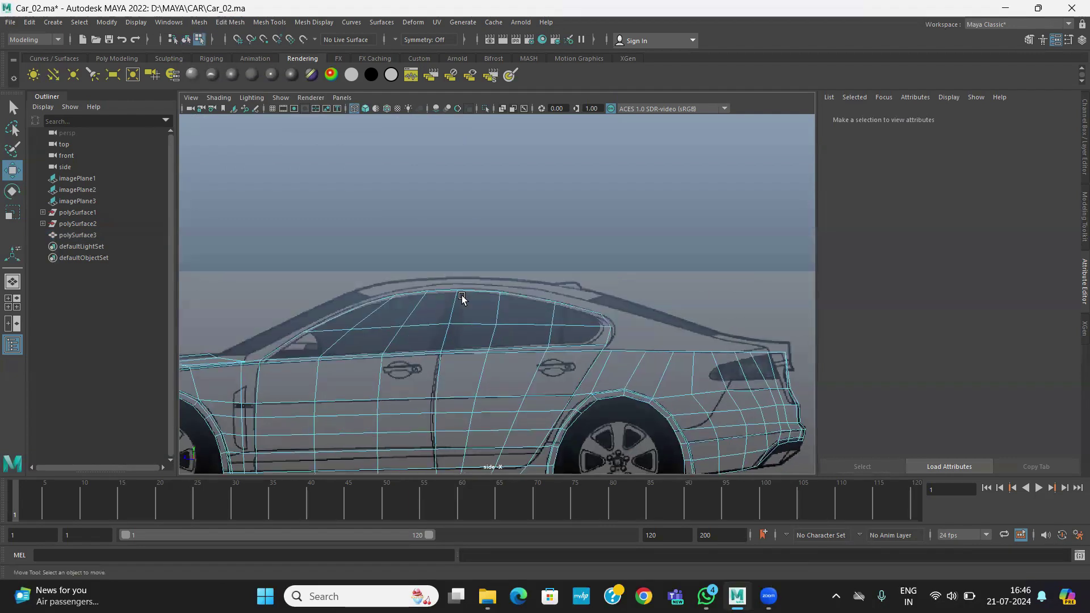
Extrude the six border edges along the top of the side windows and raise the new edges slightly in perspective
key(space)
key(space)
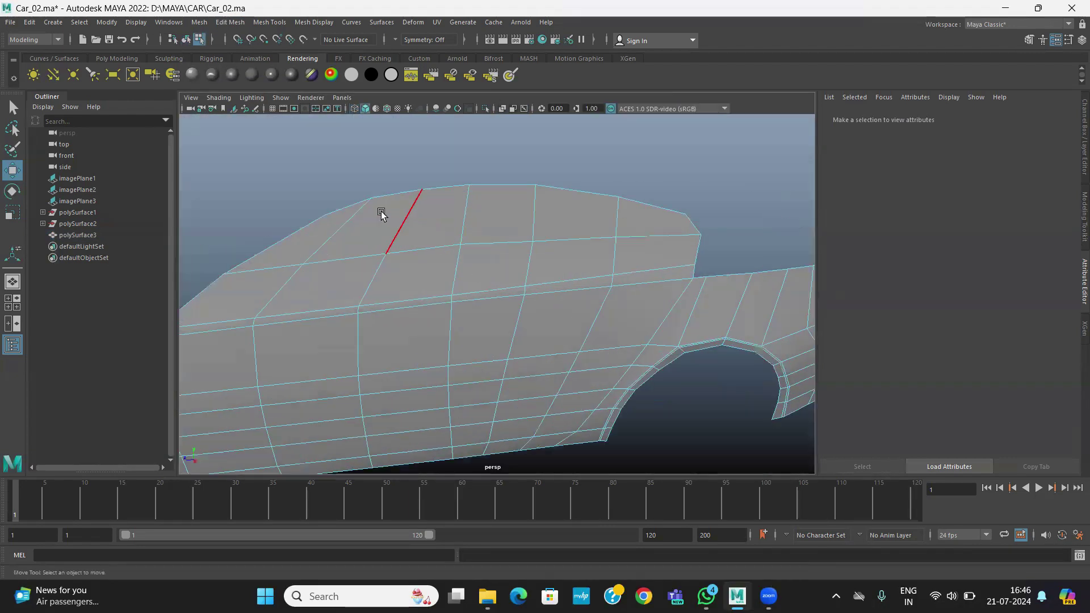
click(350, 205)
shift+click(392, 193)
shift+click(443, 187)
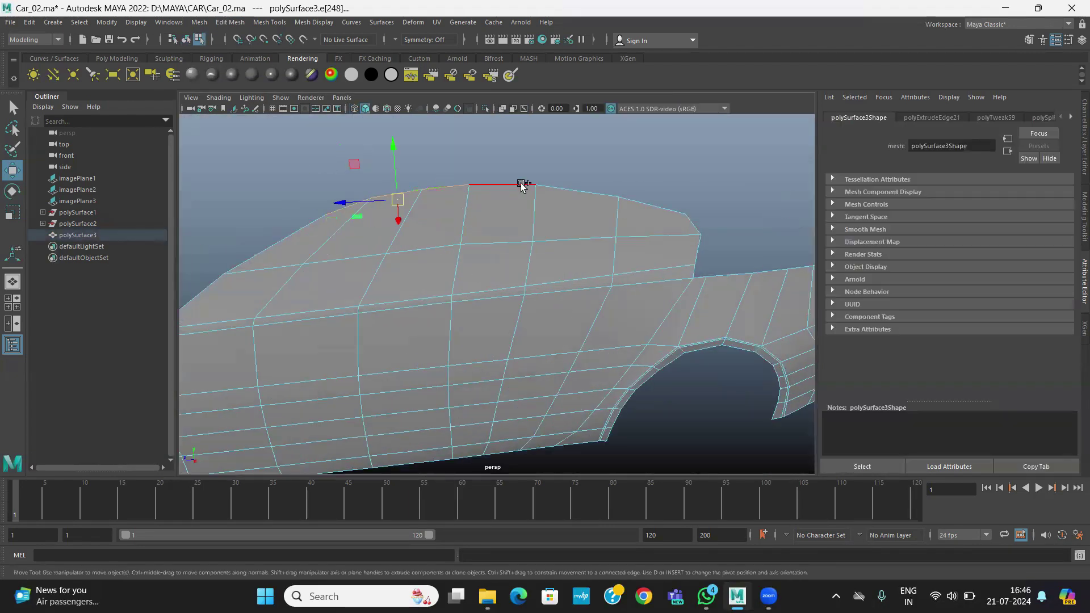
shift+click(517, 185)
shift+click(590, 192)
drag(656, 196, 658, 207)
drag(511, 162, 509, 134)
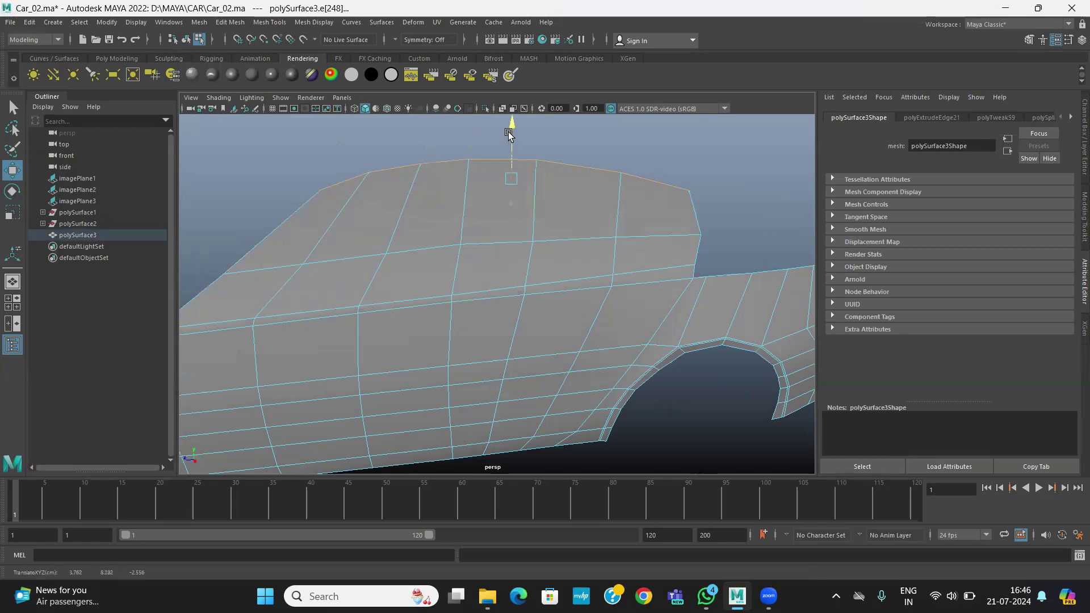
key(ctrl+z)
click(219, 22)
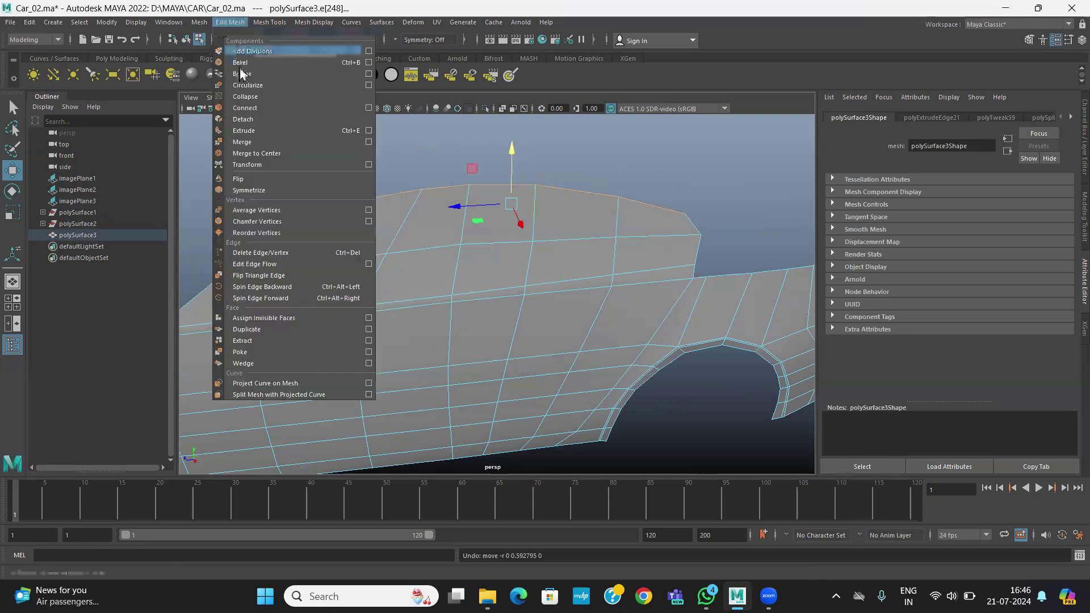
click(255, 131)
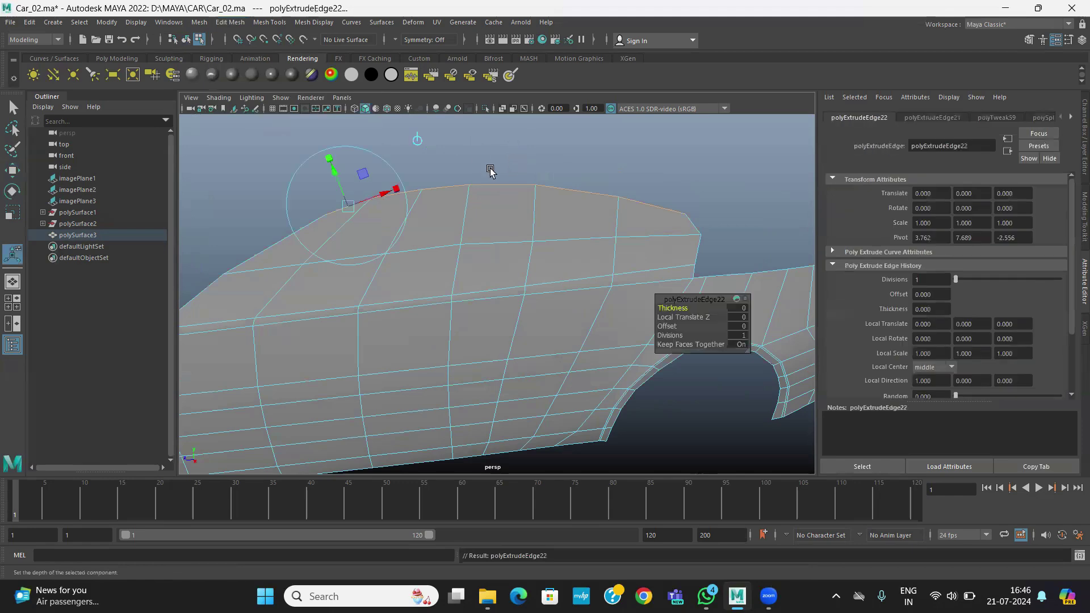
key(w)
drag(513, 152, 513, 143)
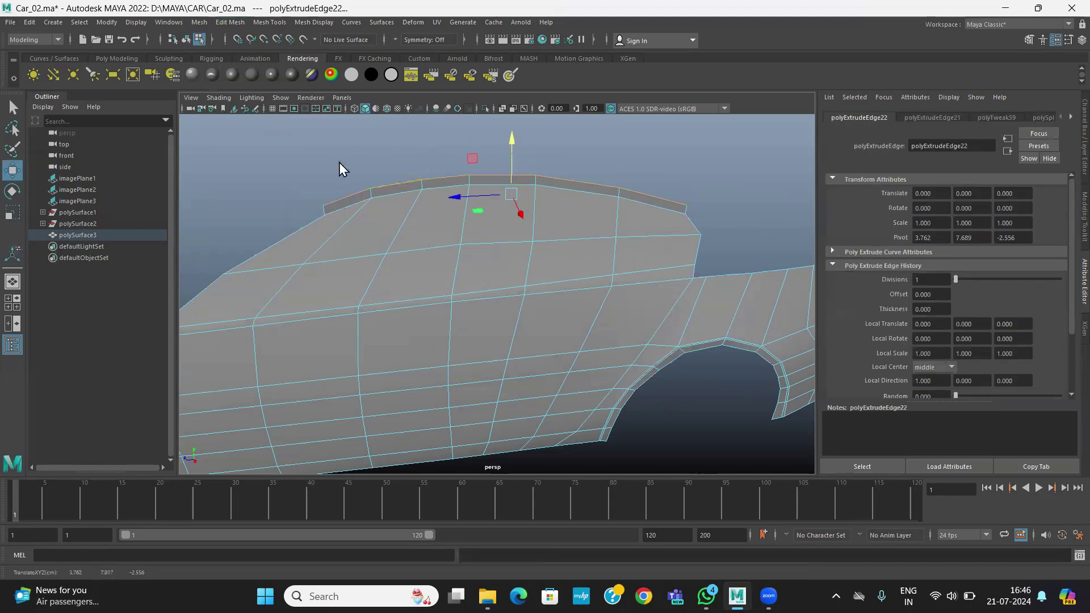
Move the extruded edges inward toward the car's centre in the top view to meet the blueprint's roof line
key(space)
key(space)
key(f)
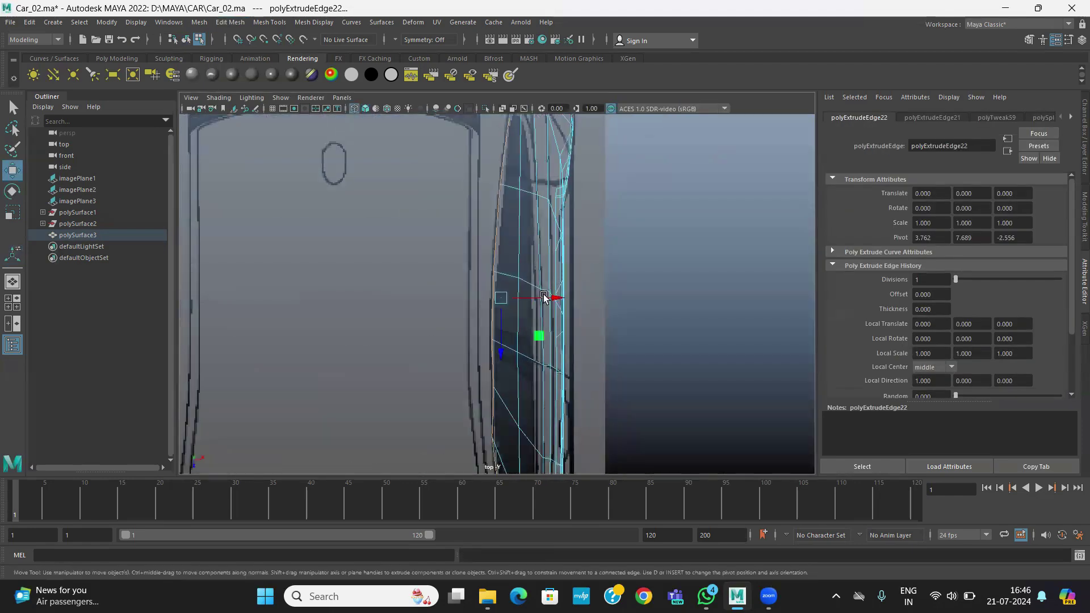
scroll(648, 365, up, 3)
scroll(603, 346, down, 5)
scroll(554, 320, up, 2)
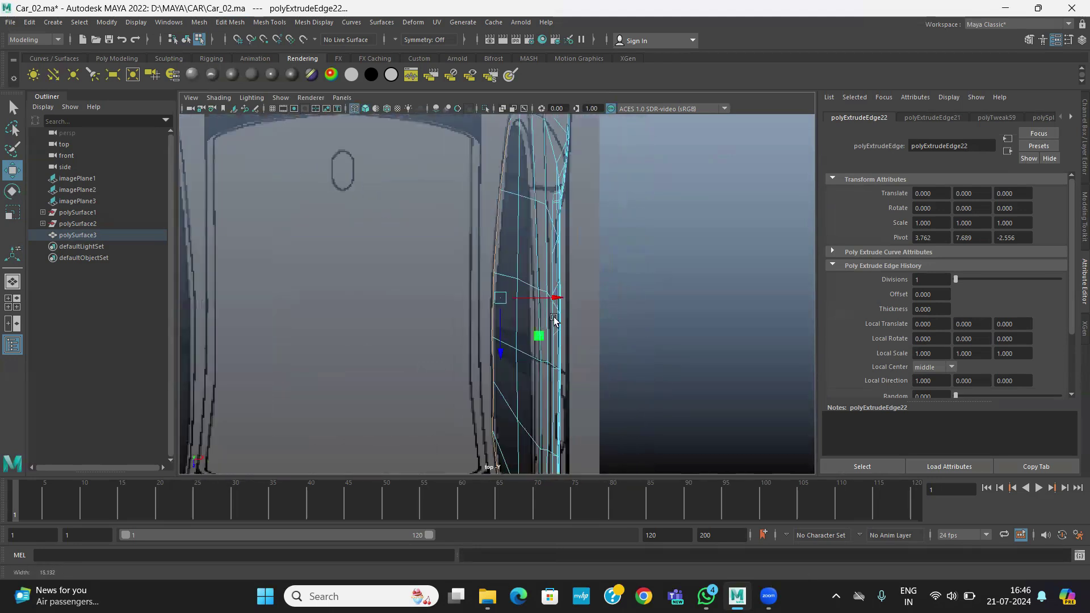
alt+right_drag(554, 320, 559, 315)
drag(556, 297, 535, 299)
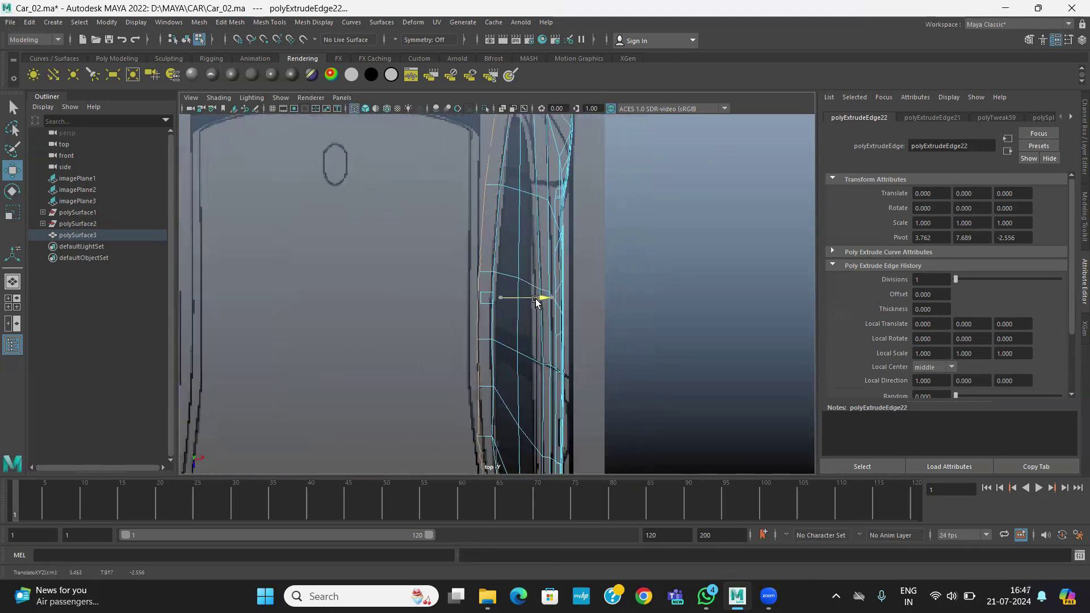
Adjust the outer vertices along the rear part of the extruded roof strip to follow the roof line on the top blueprint
alt+middle_drag(484, 156, 482, 309)
scroll(499, 278, up, 1)
right_drag(496, 265, 460, 264)
drag(479, 235, 474, 261)
alt+middle_drag(445, 255, 443, 134)
scroll(445, 170, up, 2)
drag(451, 211, 474, 228)
Move the two front vertices of the roof strip outward to fit the roof outline near the windshield corner
alt+middle_drag(436, 280, 436, 105)
alt+middle_drag(445, 355, 445, 285)
scroll(446, 292, up, 2)
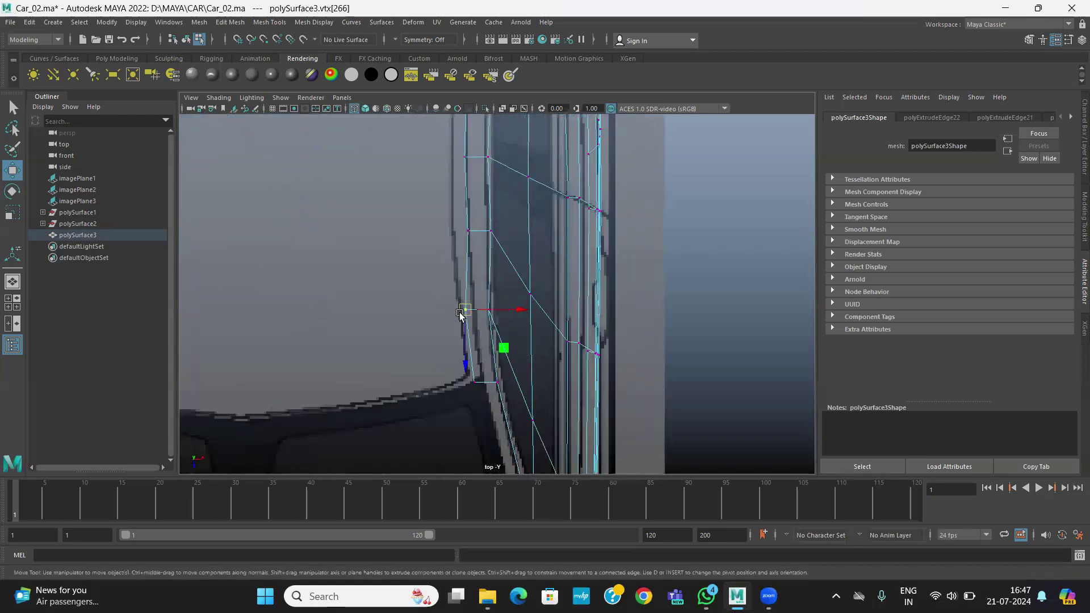
drag(460, 316, 469, 320)
drag(444, 364, 474, 393)
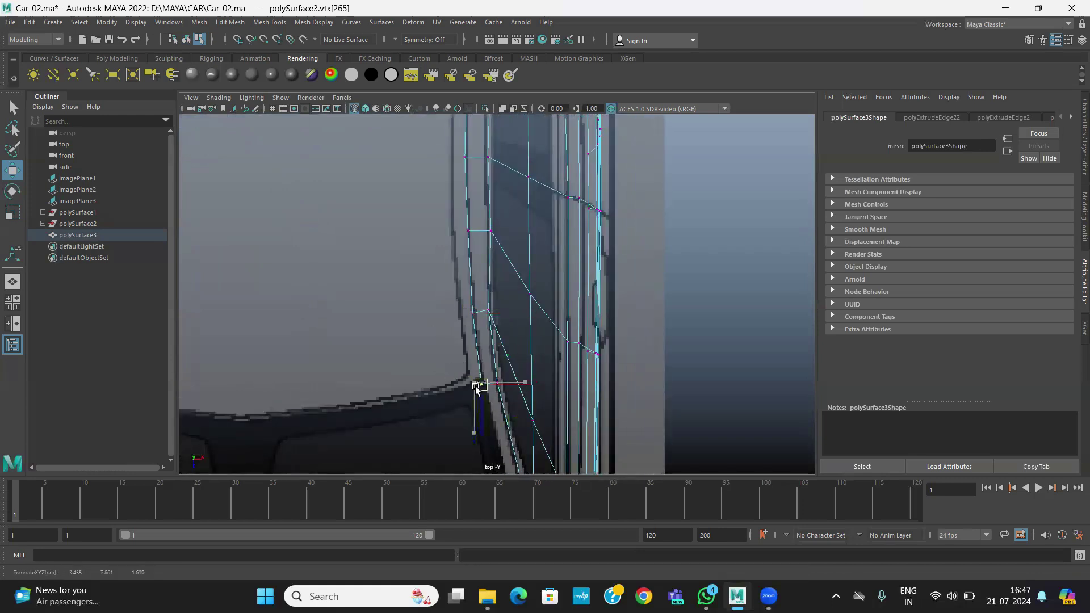
Raise the two rearmost upper vertices of the roof strip in the side view to follow the blueprint above the window
scroll(493, 377, down, 2)
key(space)
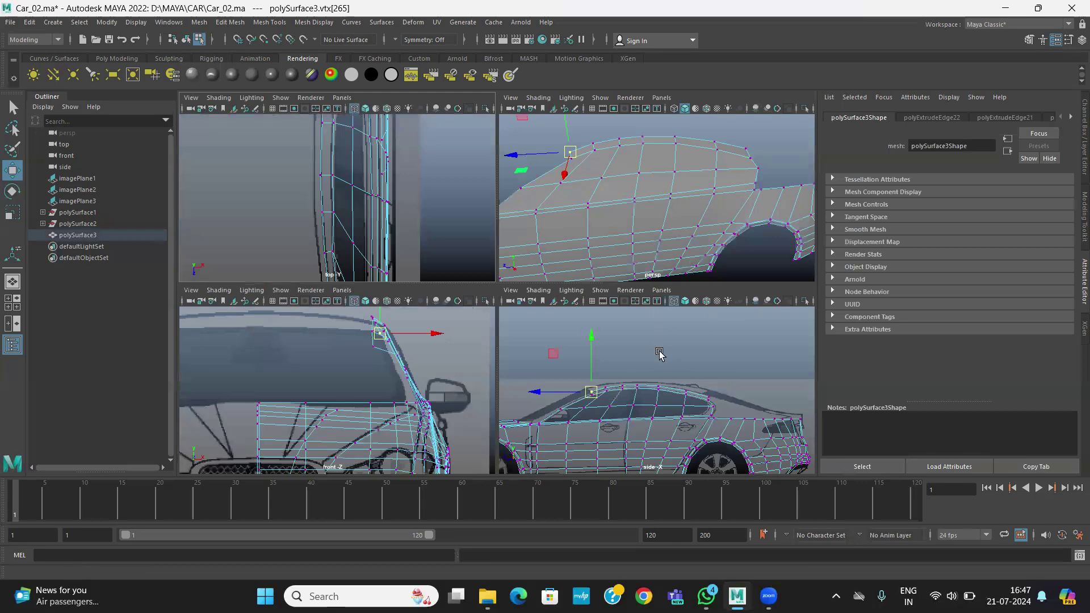
key(space)
scroll(567, 359, up, 6)
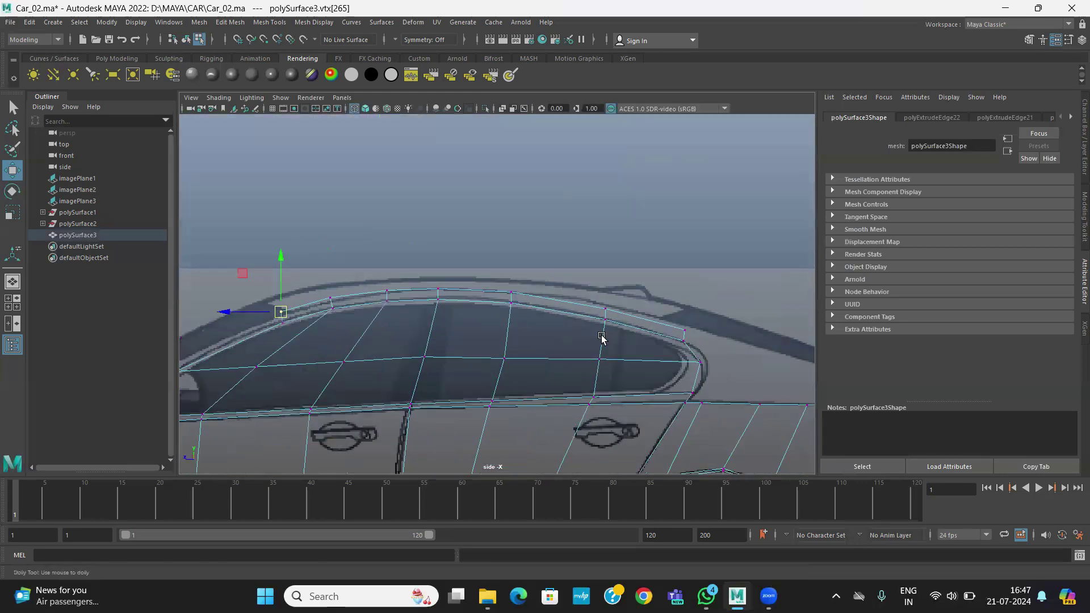
scroll(602, 337, up, 2)
drag(667, 328, 666, 321)
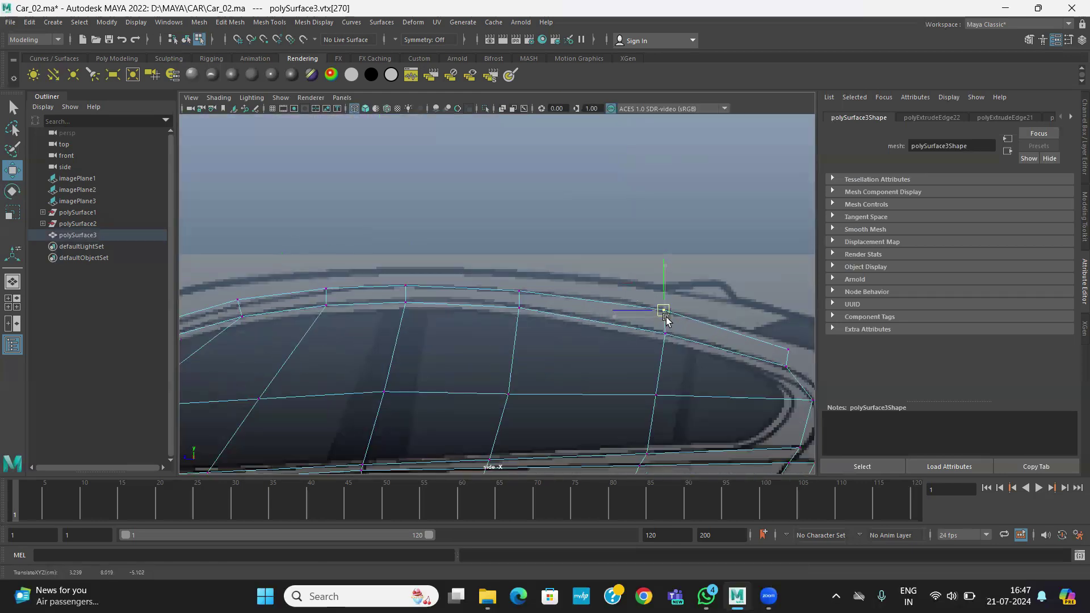
alt+middle_drag(744, 353, 570, 352)
drag(609, 351, 614, 349)
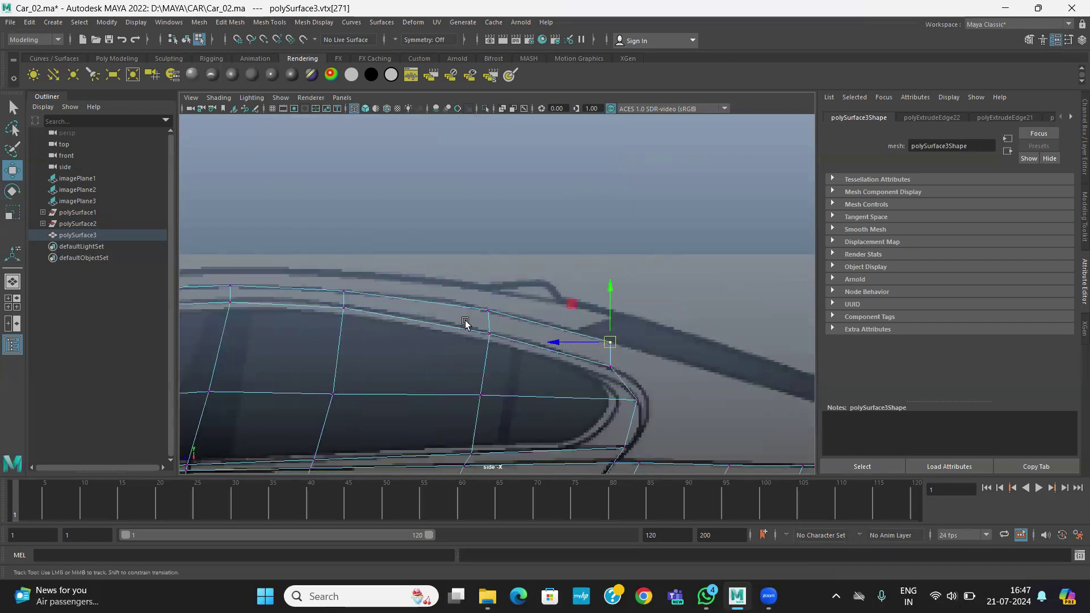
alt+middle_drag(466, 324, 649, 324)
alt+middle_drag(420, 286, 589, 295)
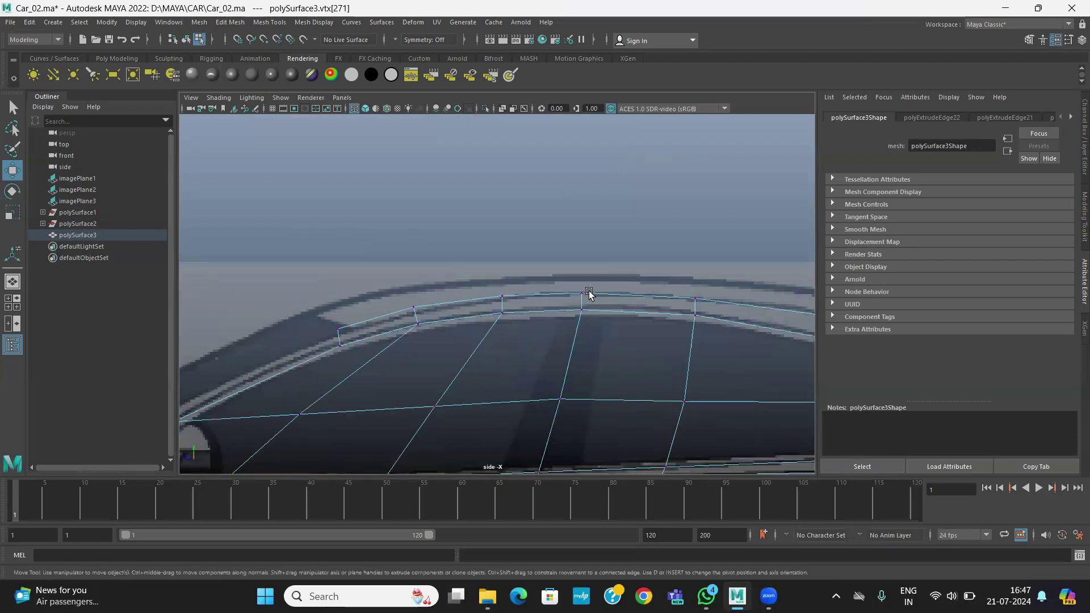
scroll(517, 301, up, 1)
Extrude the roof strip's inner border edges and move them to the car's centre line in the top view, aligned in a straight line
key(space)
key(space)
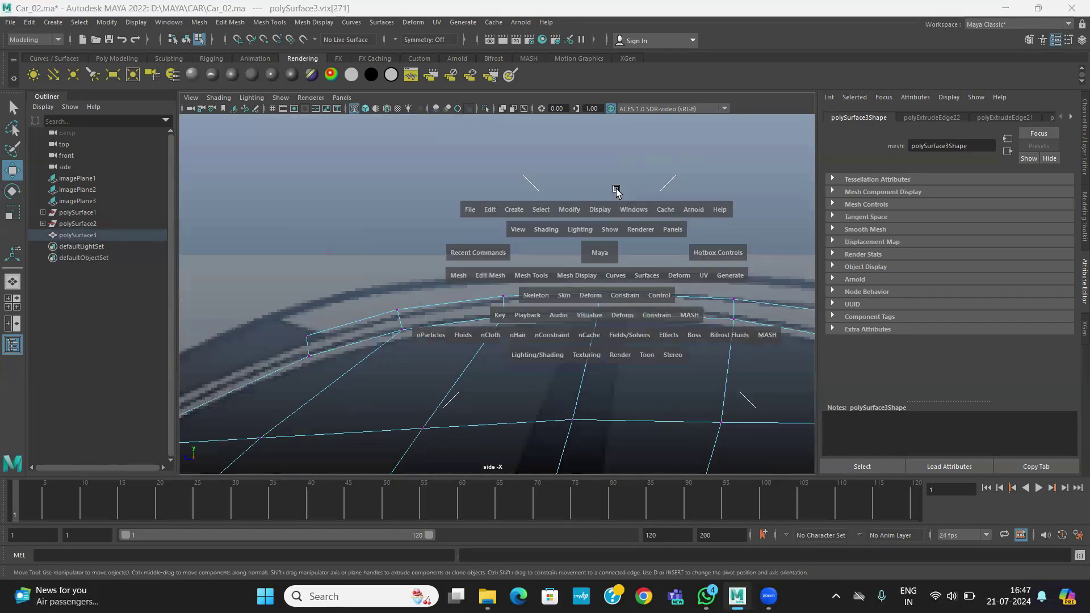
alt+drag(533, 280, 508, 259)
right_drag(508, 262, 504, 227)
click(230, 22)
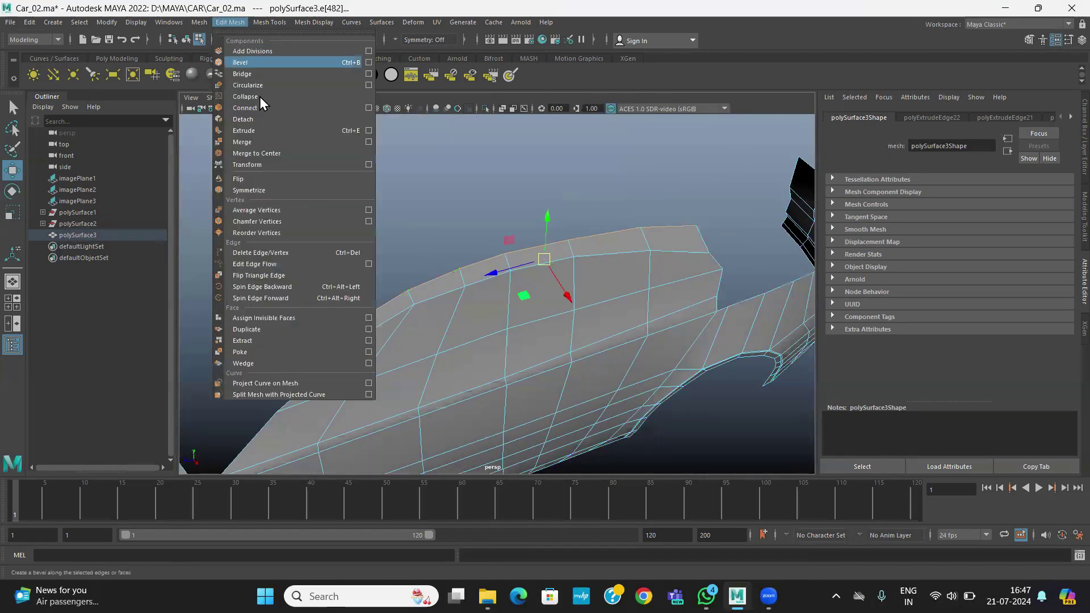
click(261, 130)
alt+drag(567, 295, 284, 237)
key(space)
key(space)
scroll(499, 301, down, 4)
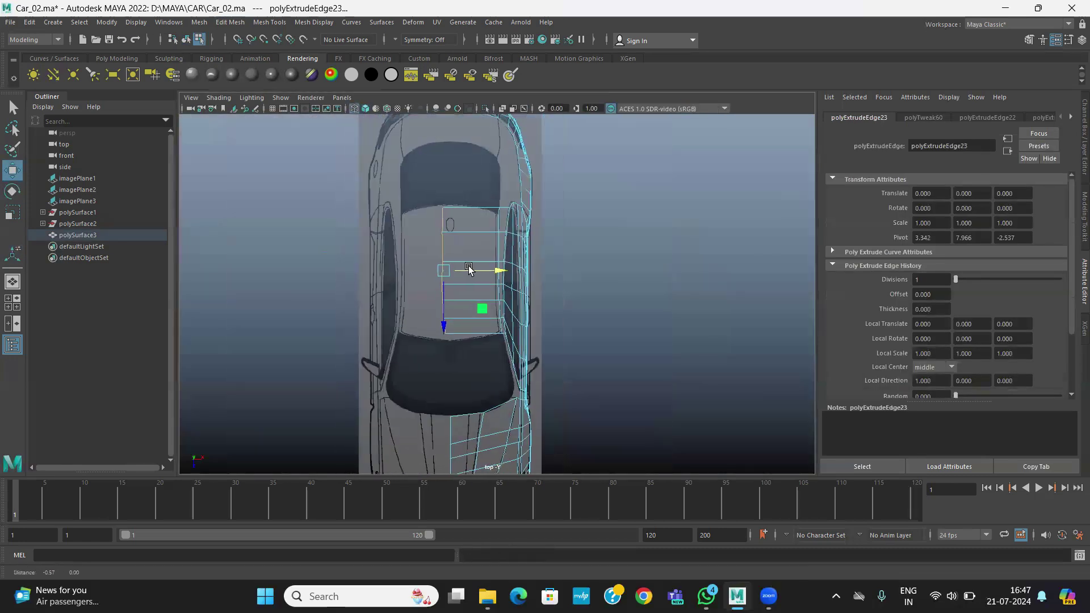
scroll(499, 301, up, 2)
drag(493, 271, 225, 253)
key(r)
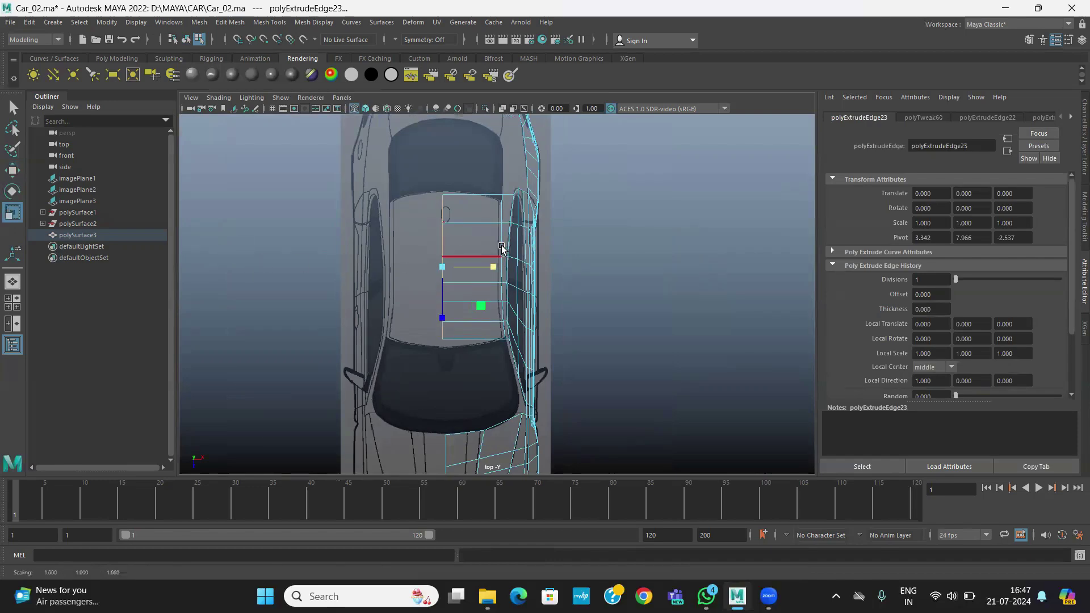
Raise the extruded centre edges in the side view to match the blueprint's roof line
key(space)
key(space)
alt+drag(541, 263, 716, 368)
key(space)
key(space)
key(w)
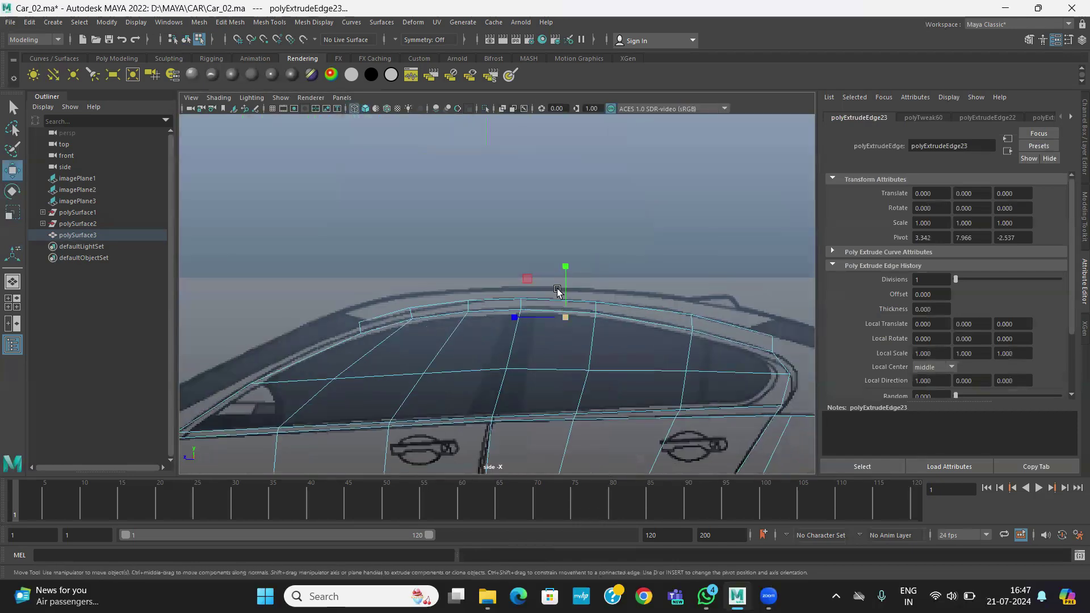
mouse_move(557, 291)
mouse_down()
mouse_move(567, 250)
mouse_move(567, 260)
mouse_move(625, 250)
mouse_move(557, 312)
mouse_up()
key(space)
key(space)
Insert a lengthwise edge loop through the roof panel between the centre line and the side strip
click(224, 24)
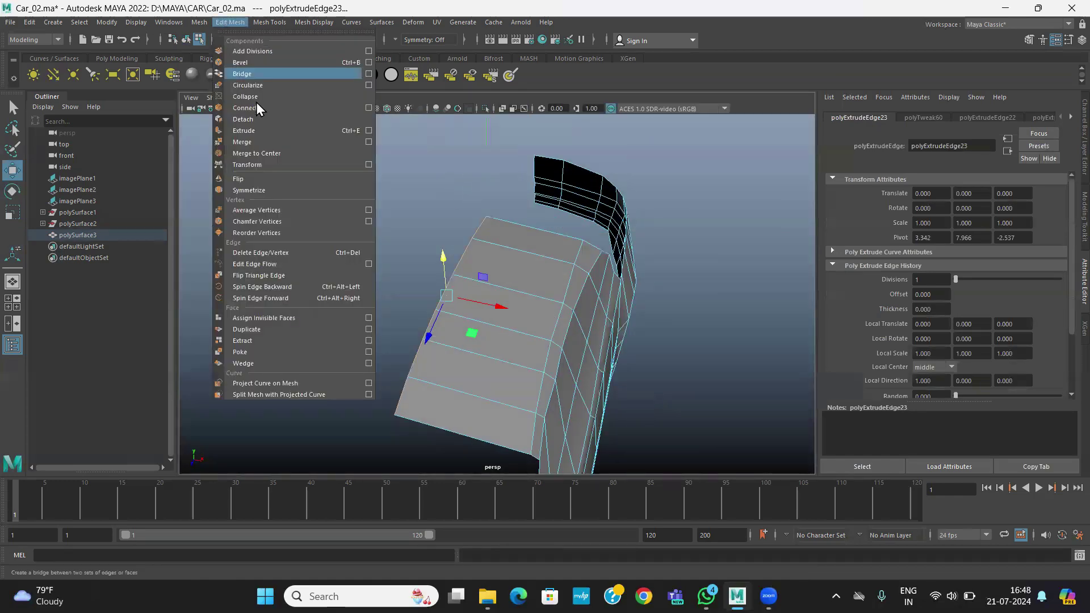
click(271, 22)
click(284, 107)
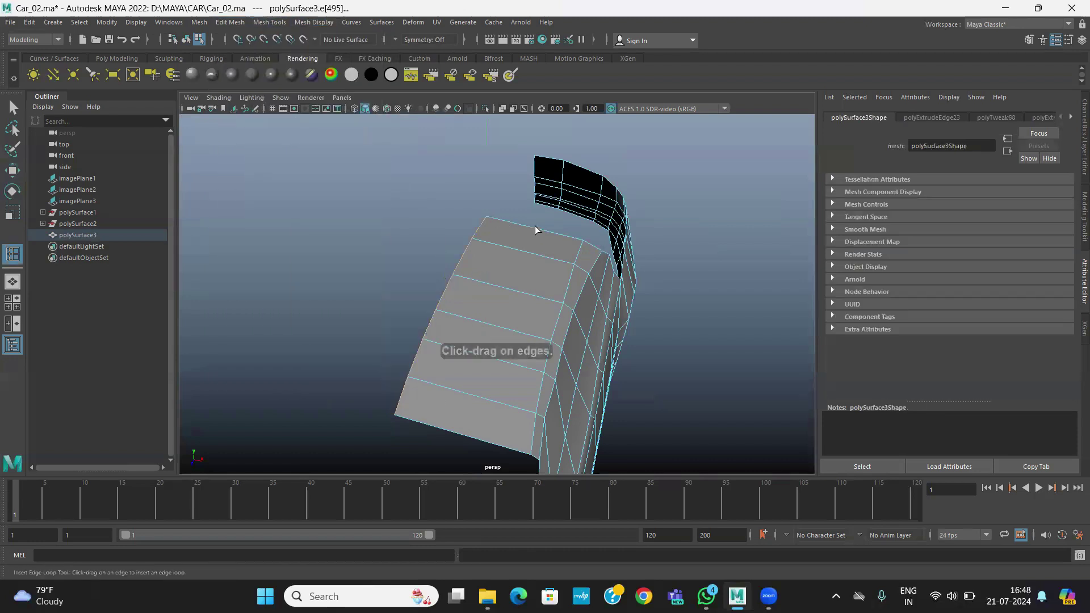
click(533, 230)
key(w)
Raise the new roof edge loop slightly to round the roof, checking its height against the side blueprint
alt+drag(402, 261, 491, 275)
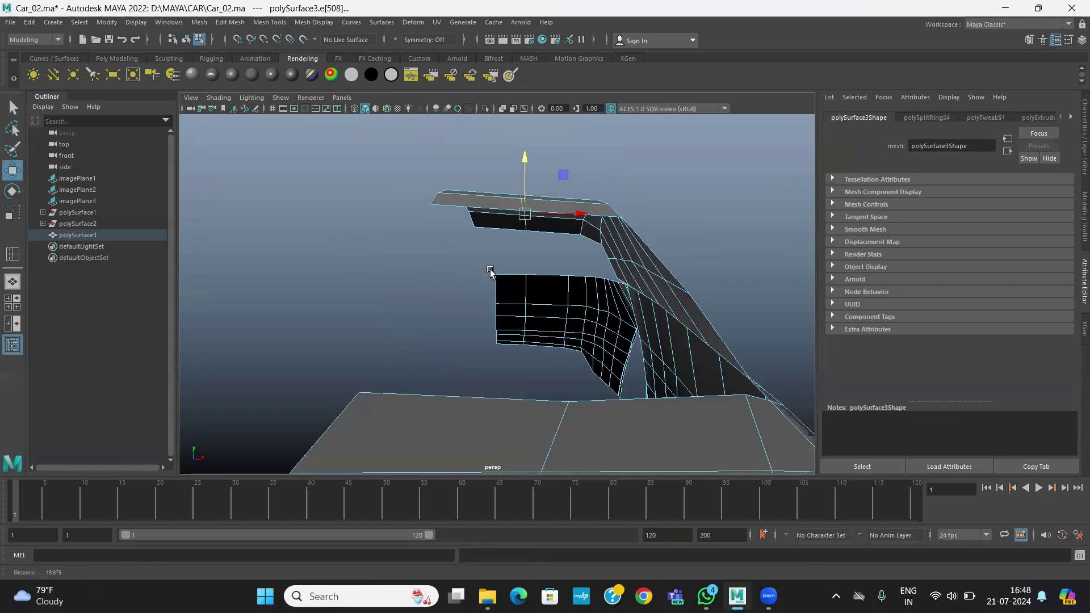
drag(526, 166, 527, 159)
alt+drag(511, 250, 629, 343)
key(space)
key(space)
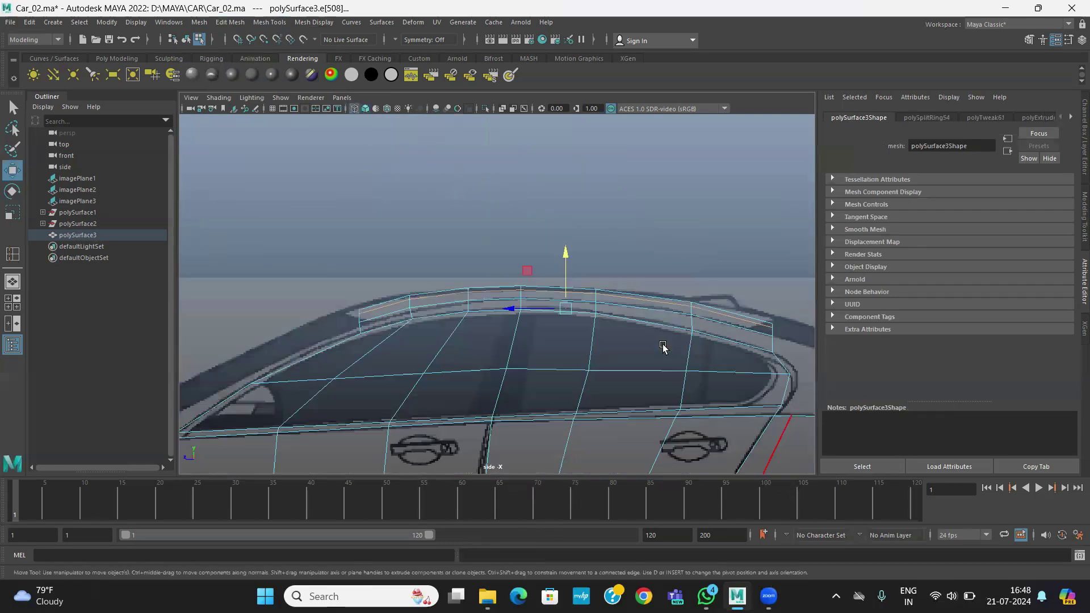
drag(569, 255, 568, 257)
key(space)
key(space)
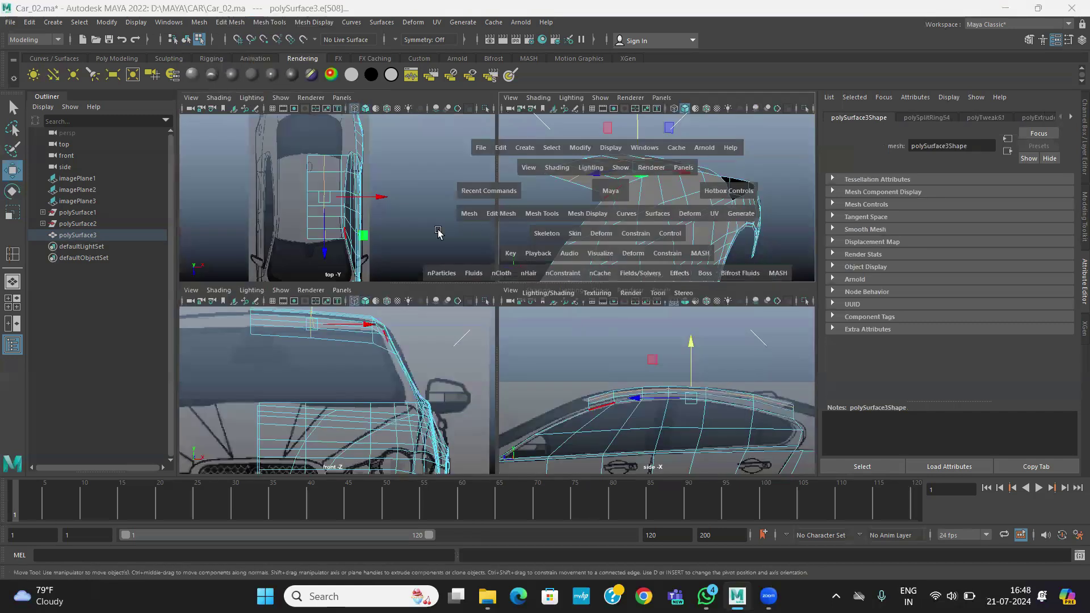
Return to object selection, apply Soften Edge to the whole body mesh and inspect the smoothed shading
right_click(411, 230)
right_click(476, 272)
right_drag(476, 271, 537, 213)
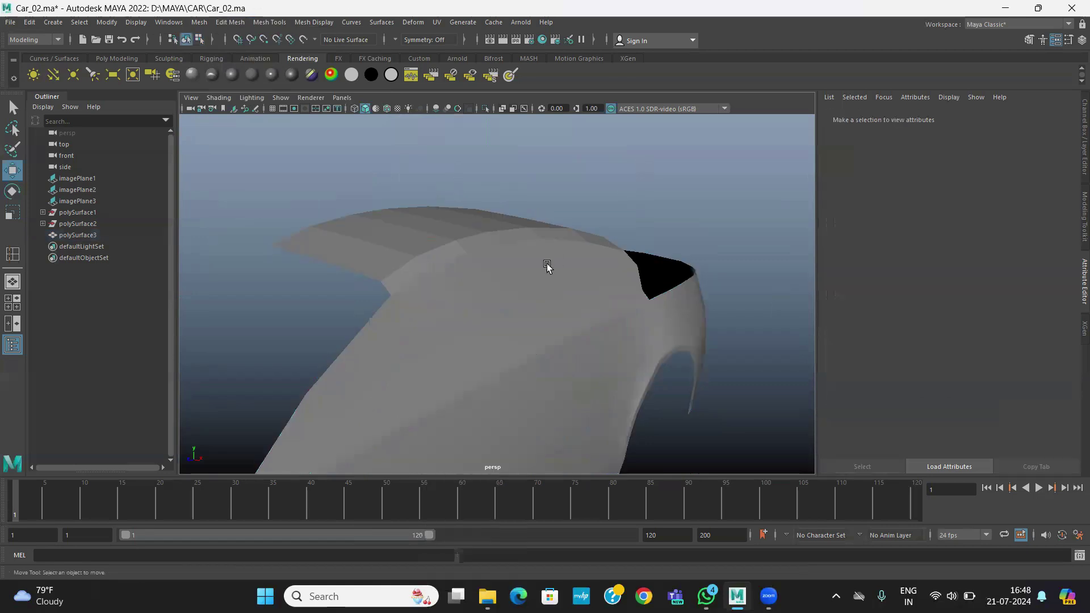
click(548, 262)
alt+drag(500, 341, 363, 341)
click(258, 24)
mouse_move(313, 23)
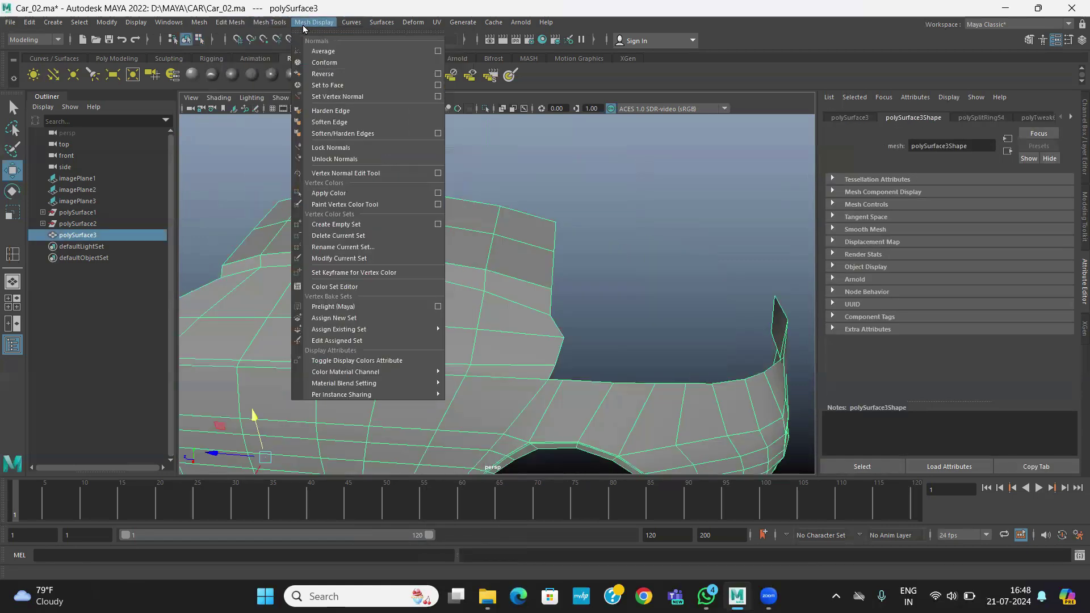
click(328, 121)
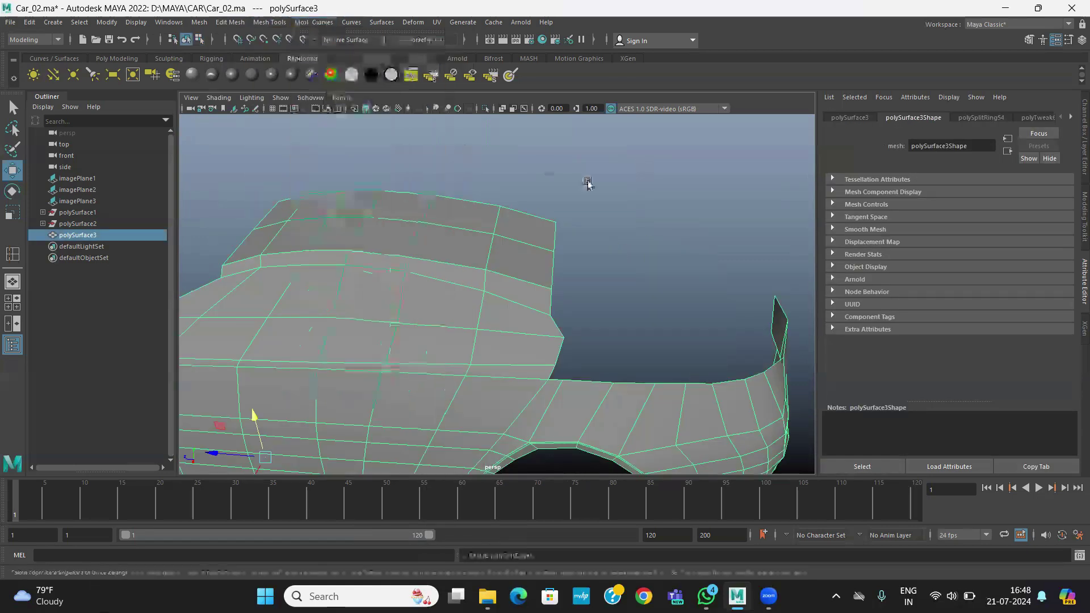
click(589, 182)
scroll(476, 323, down, 4)
alt+drag(475, 323, 500, 332)
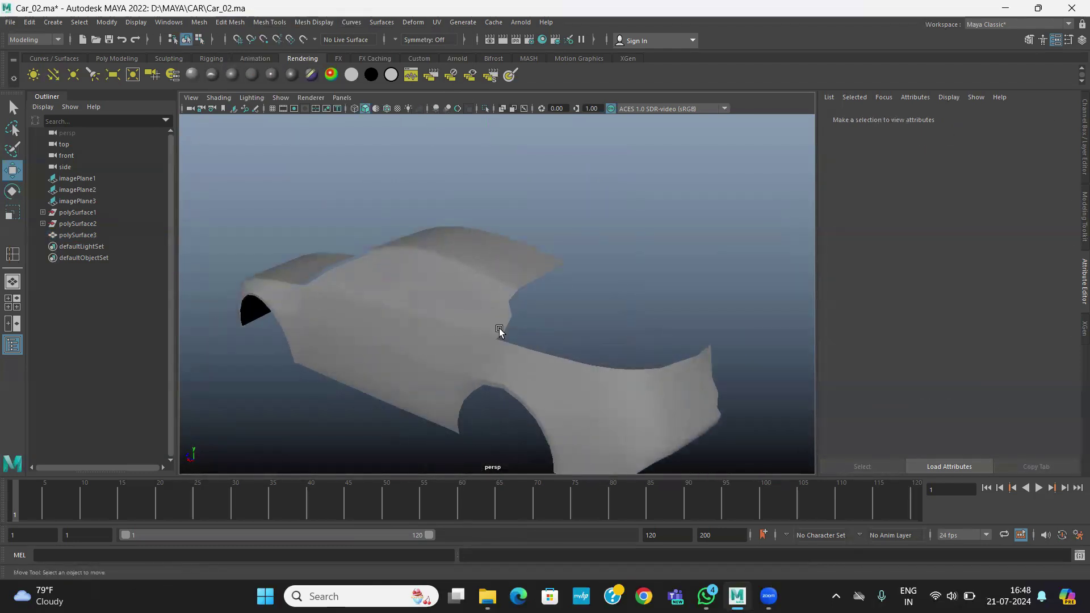
alt+drag(574, 372, 473, 364)
Move the roof's rear end vertices backward in the side view toward the top of the rear window
click(494, 365)
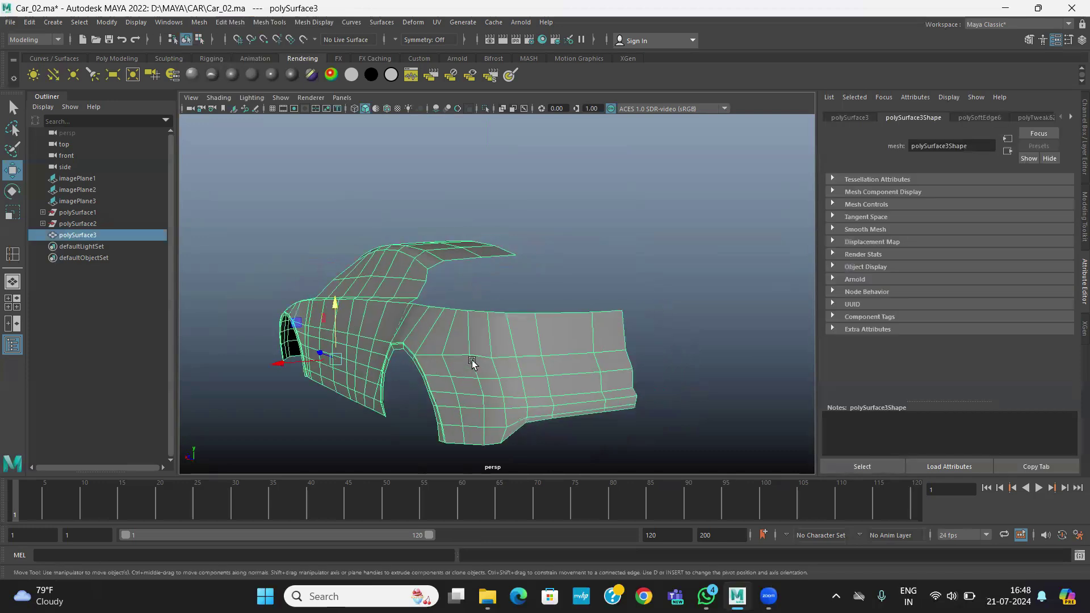
key(space)
key(space)
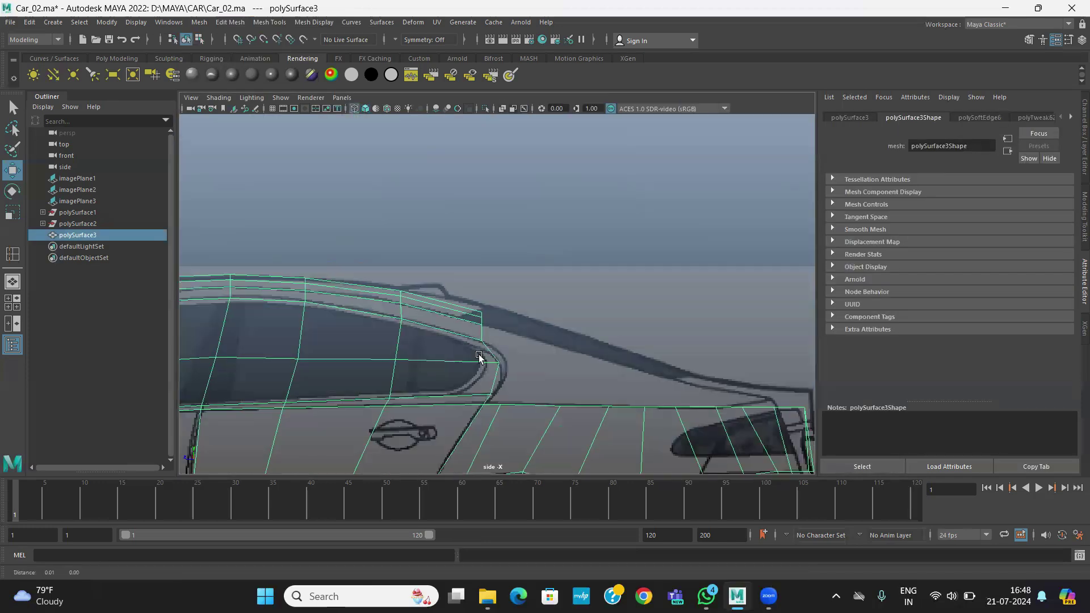
scroll(489, 341, up, 4)
scroll(467, 334, down, 3)
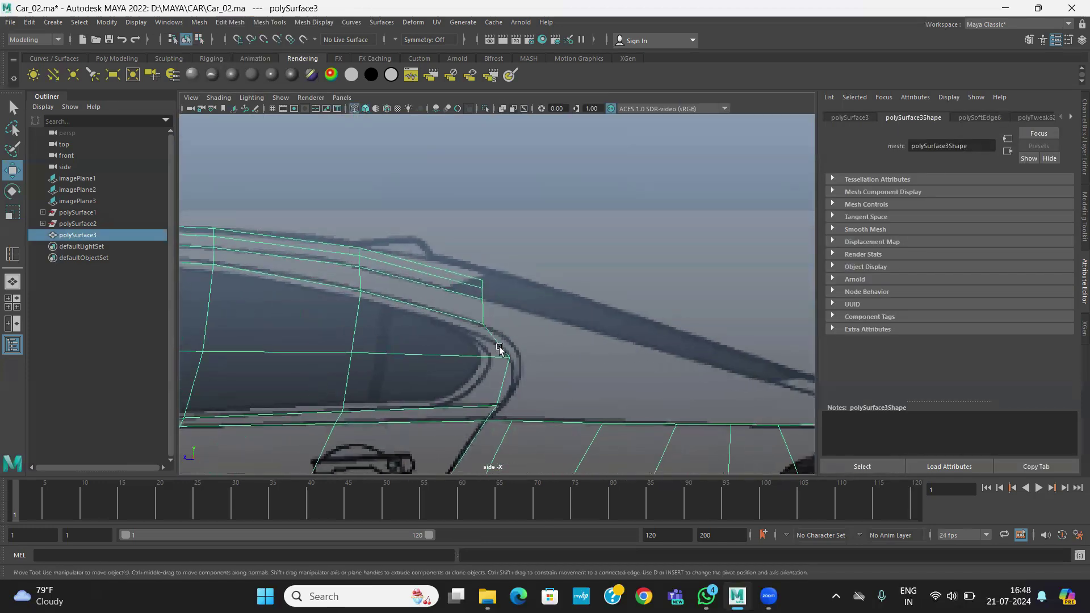
alt+middle_drag(392, 324, 210, 303)
scroll(460, 336, up, 2)
alt+middle_drag(287, 310, 338, 317)
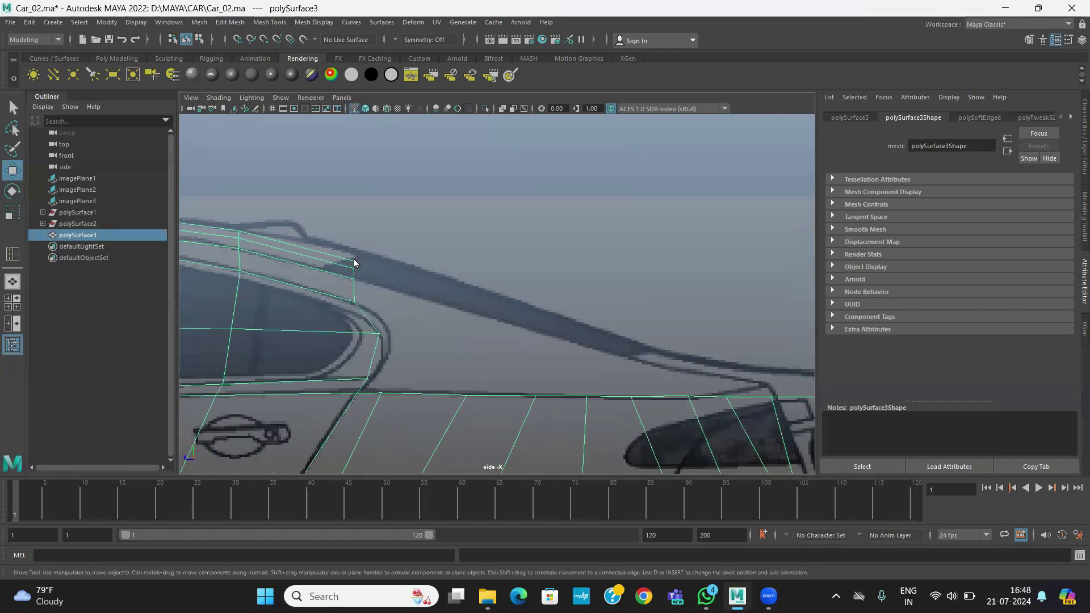
right_drag(354, 263, 302, 250)
drag(368, 276, 395, 279)
scroll(448, 335, up, 1)
alt+middle_drag(306, 312, 352, 349)
scroll(352, 348, up, 2)
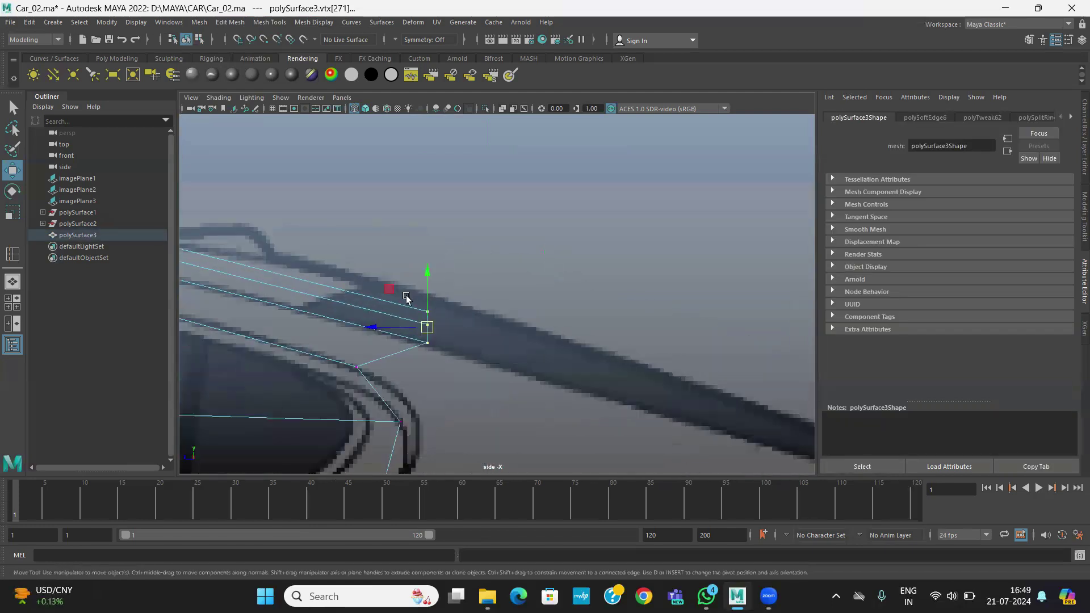
Reposition the roof's rear end vertices individually in the side view so they slant along the rear window's upper edge
drag(389, 289, 434, 314)
key(ctrl+z)
drag(467, 281, 447, 308)
alt+middle_drag(430, 349, 592, 349)
drag(578, 307, 630, 306)
click(627, 305)
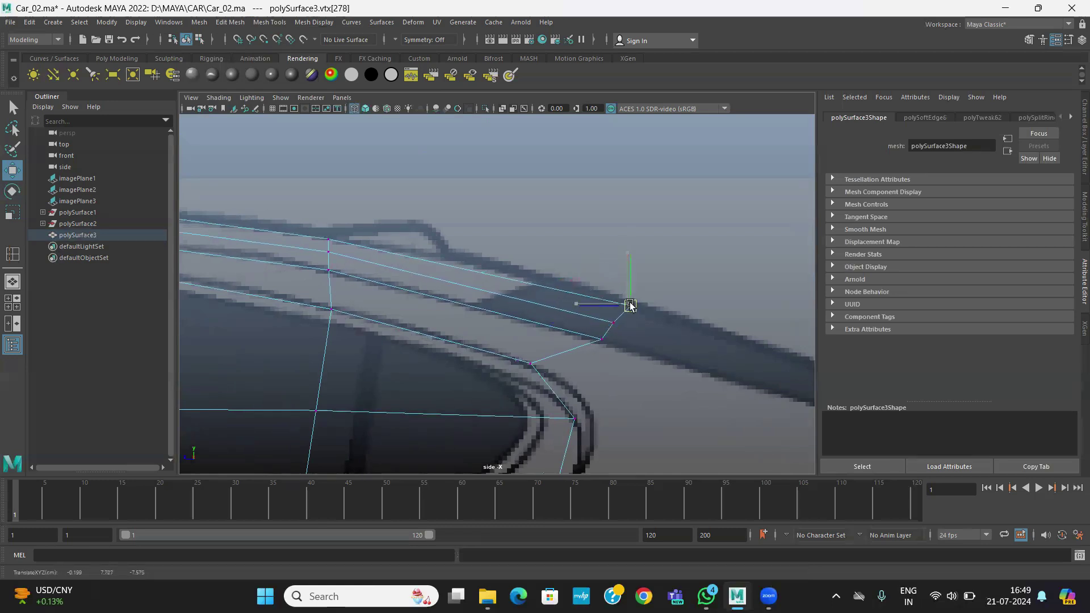
alt+middle_drag(629, 376, 598, 337)
drag(571, 306, 563, 306)
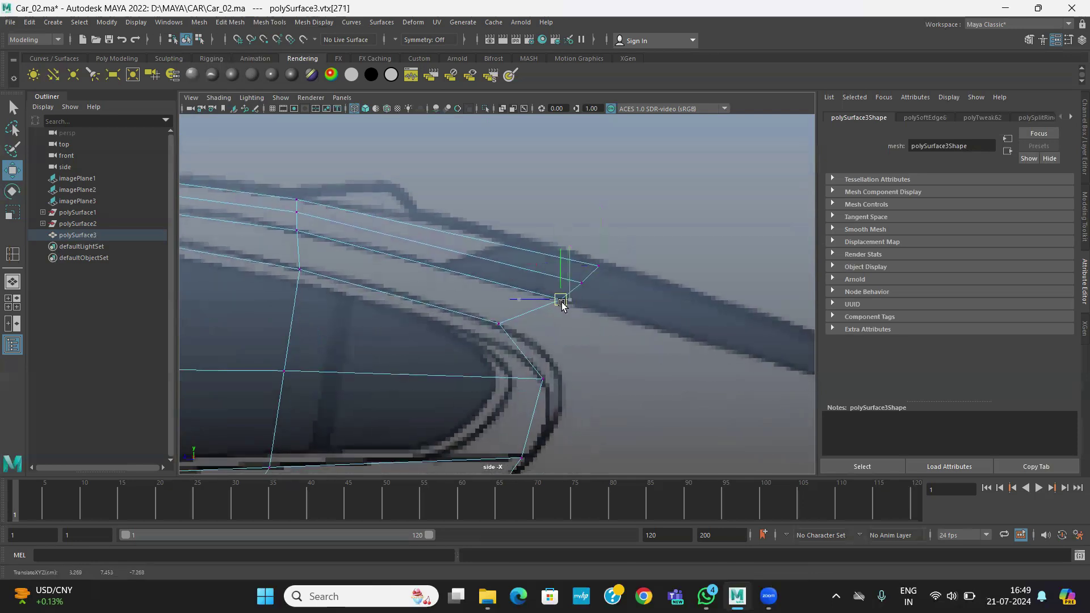
Extrude the four top edges of the rear fender behind the side window and raise them toward the rear window line
click(499, 324)
scroll(499, 340, down, 5)
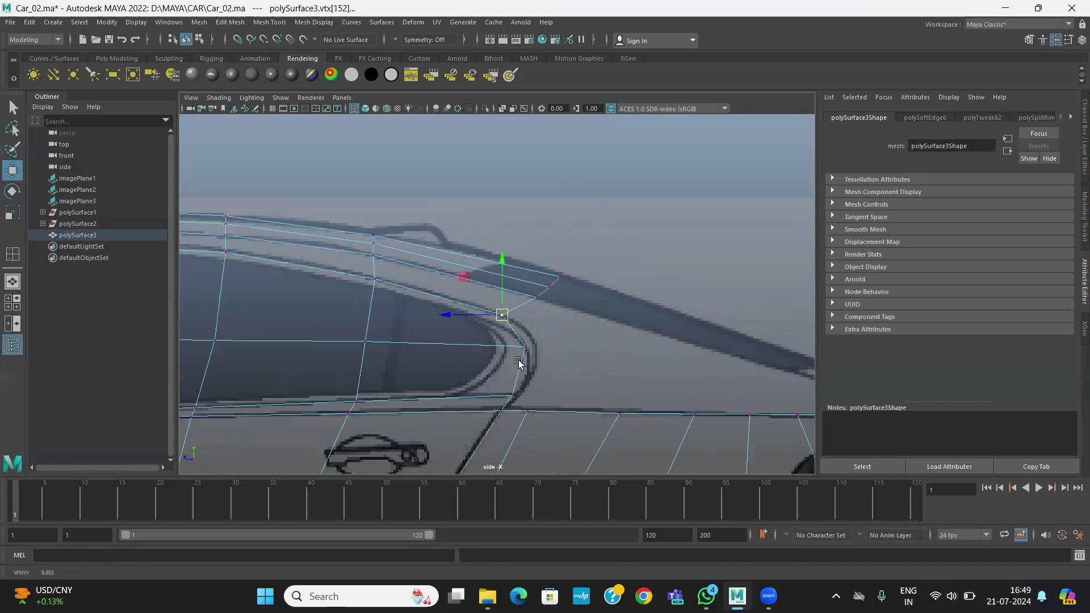
scroll(498, 347, up, 2)
alt+middle_drag(527, 347, 625, 282)
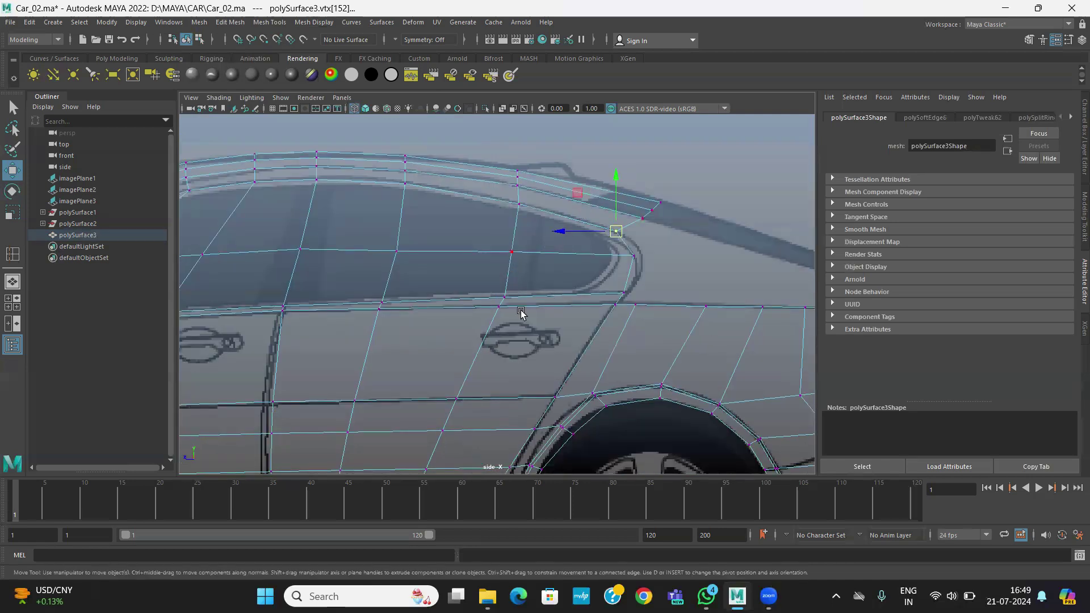
alt+middle_drag(514, 377, 409, 401)
alt+middle_drag(696, 329, 579, 335)
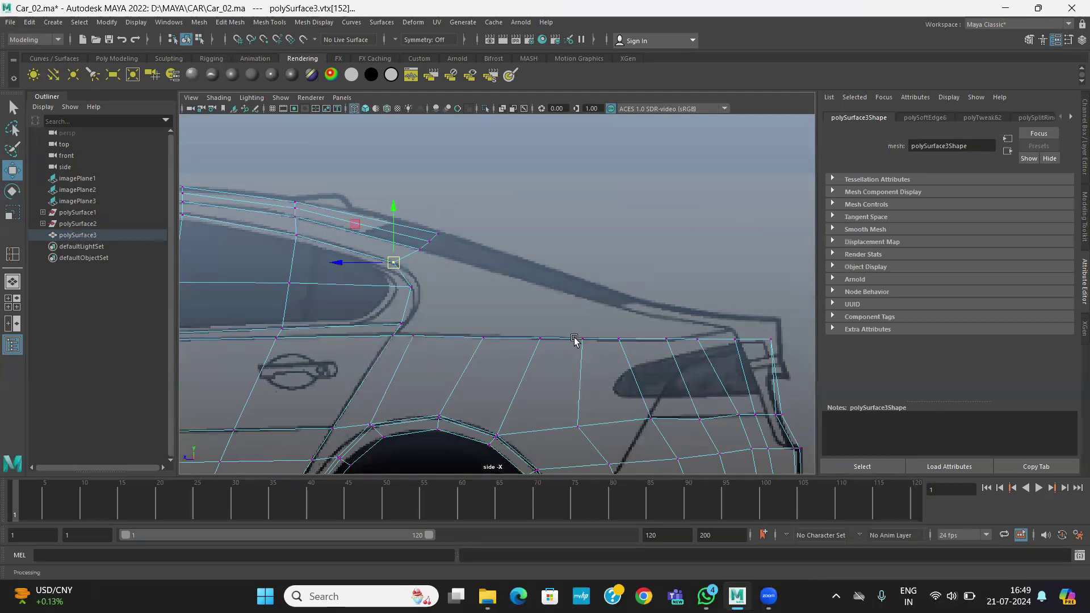
right_drag(574, 339, 522, 344)
click(511, 341)
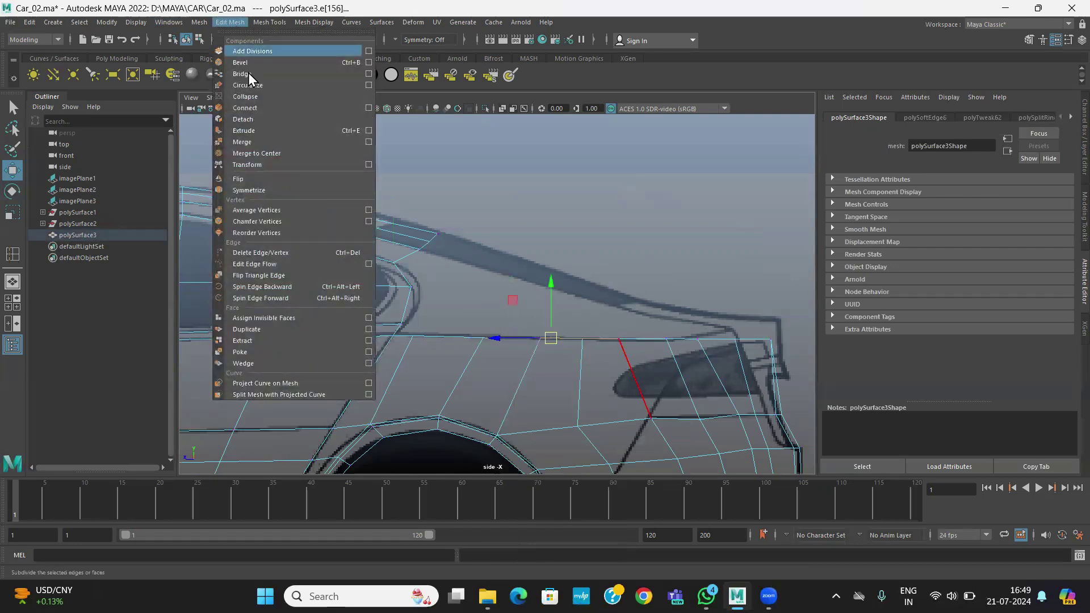
click(250, 130)
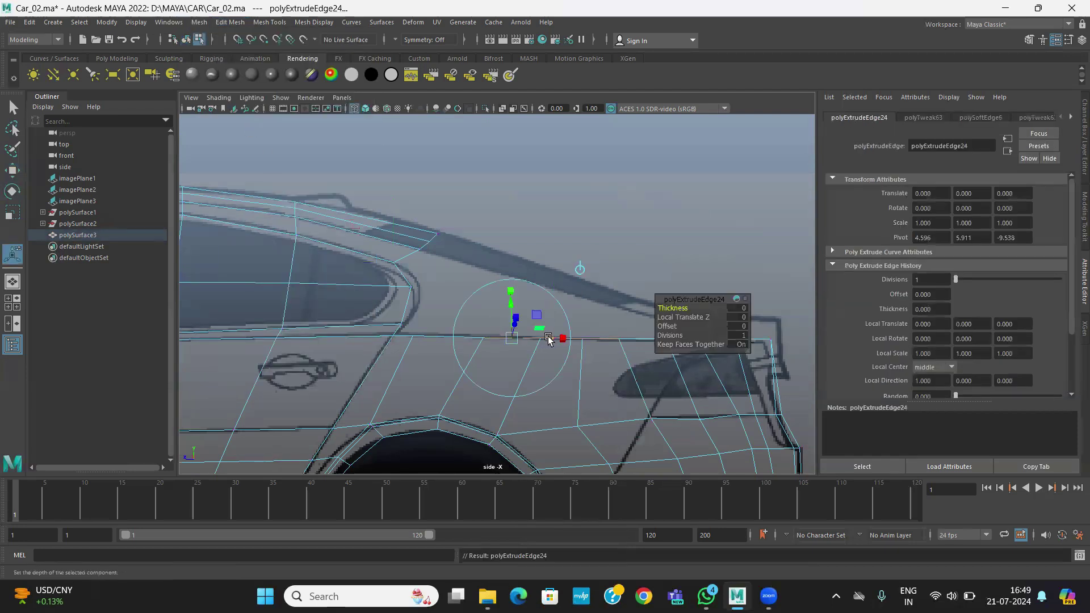
key(w)
drag(554, 337, 554, 302)
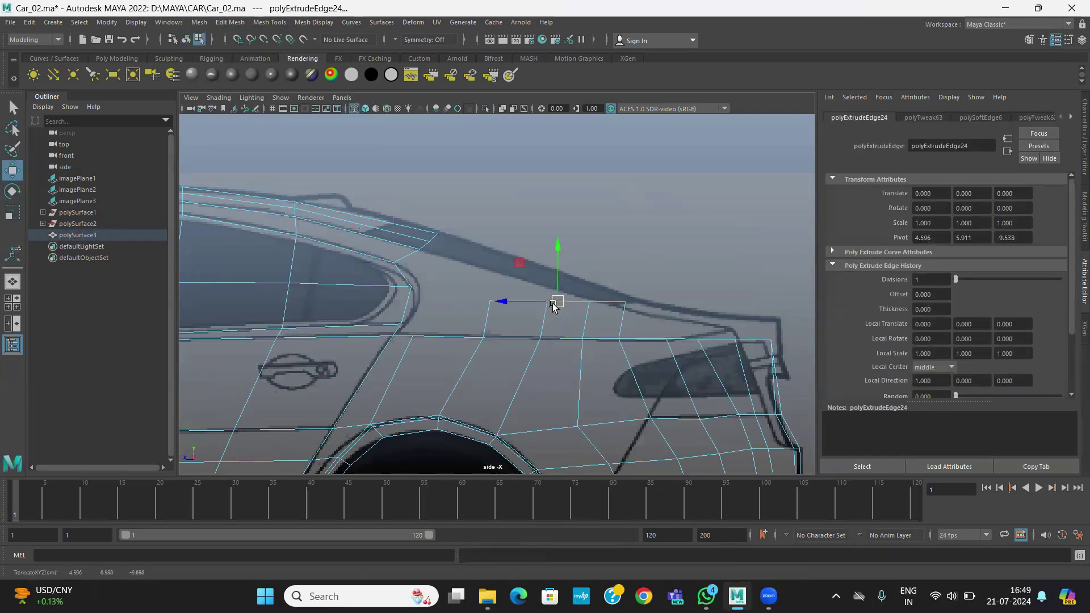
Adjust the extruded fender vertices in the side view to follow the lower edge of the sloping rear window
alt+middle_drag(554, 304, 465, 324)
alt+right_drag(466, 324, 633, 412)
right_drag(361, 332, 302, 279)
drag(323, 297, 380, 290)
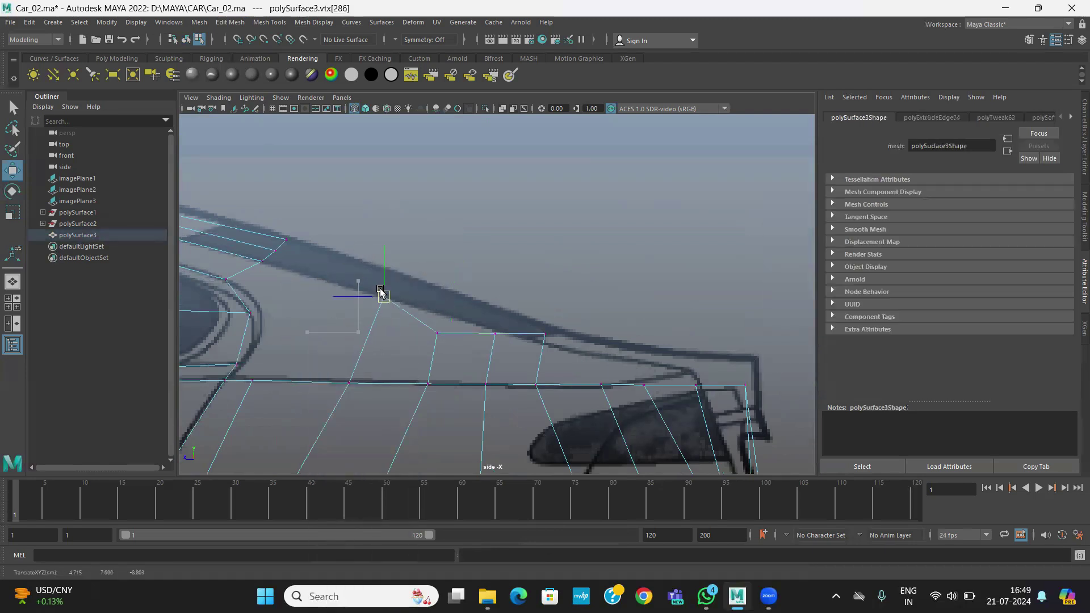
click(433, 331)
click(546, 333)
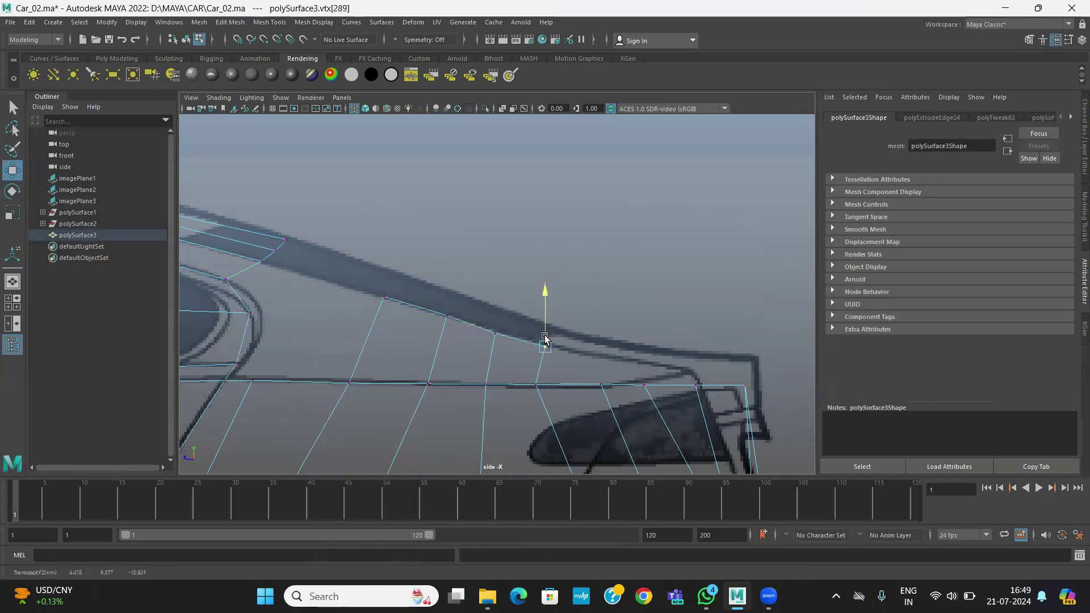
Move the rearmost vertex of the raised fender strip inward in the top view toward the rear window's side outline
key(space)
key(space)
alt+middle_drag(550, 176, 517, 297)
alt+right_drag(517, 297, 602, 341)
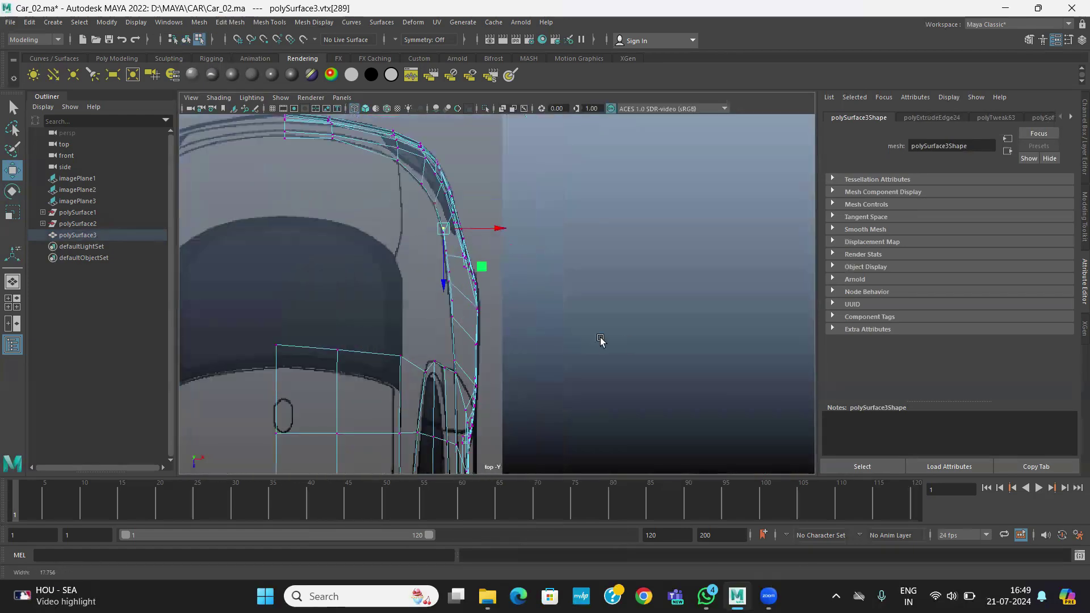
alt+middle_drag(510, 324, 500, 315)
scroll(500, 316, up, 1)
scroll(522, 335, down, 2)
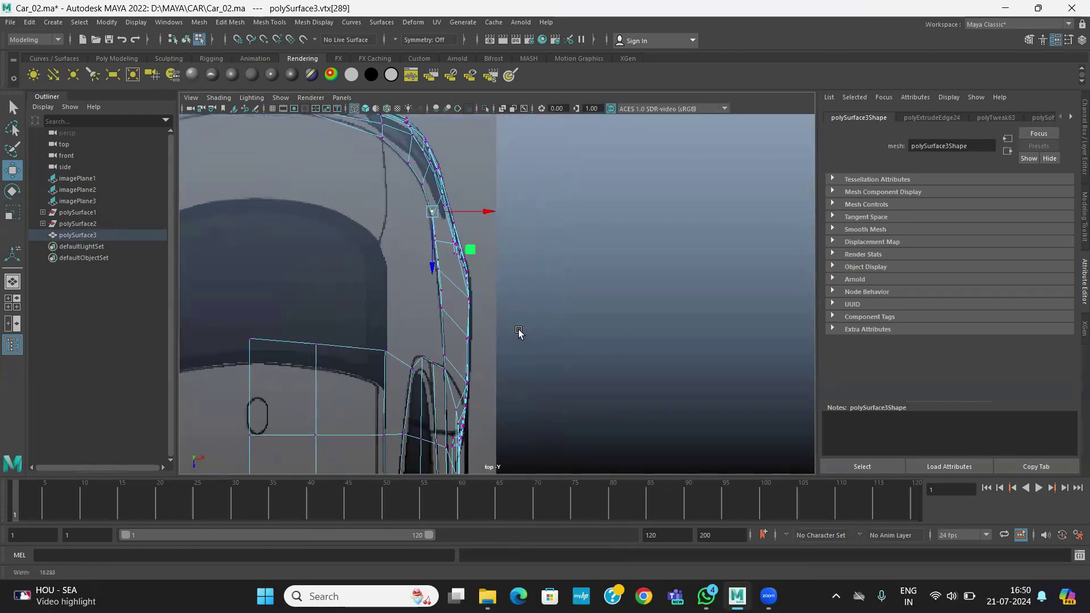
key(space)
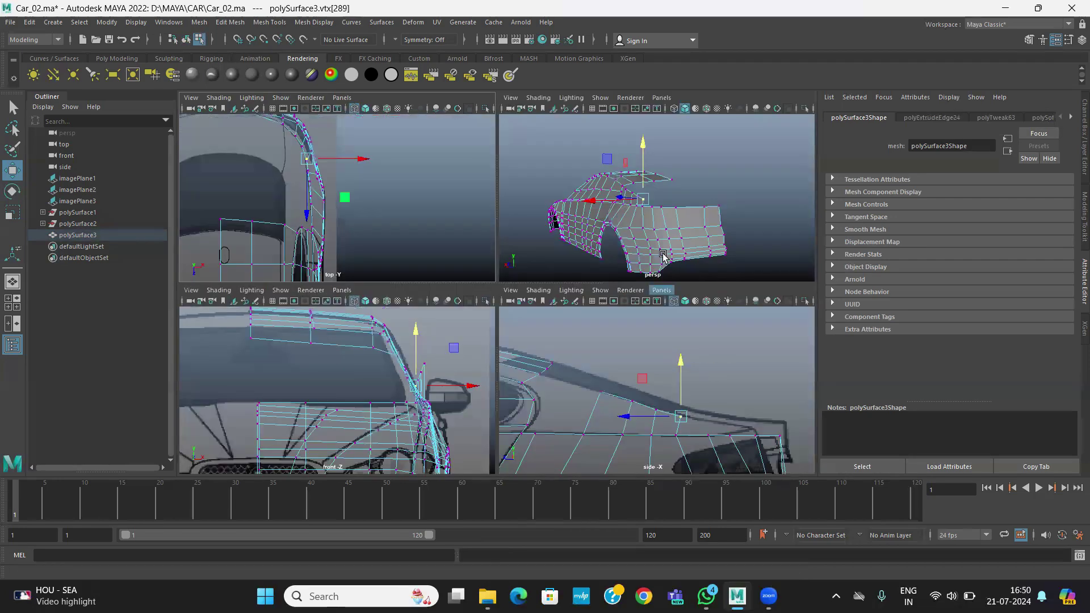
key(space)
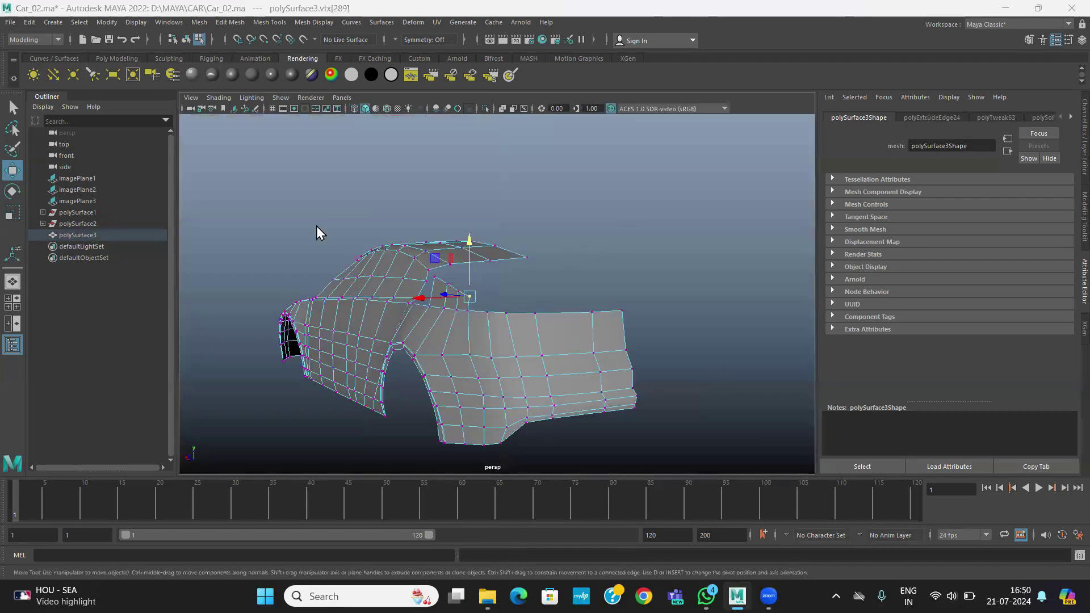
key(space)
key(space)
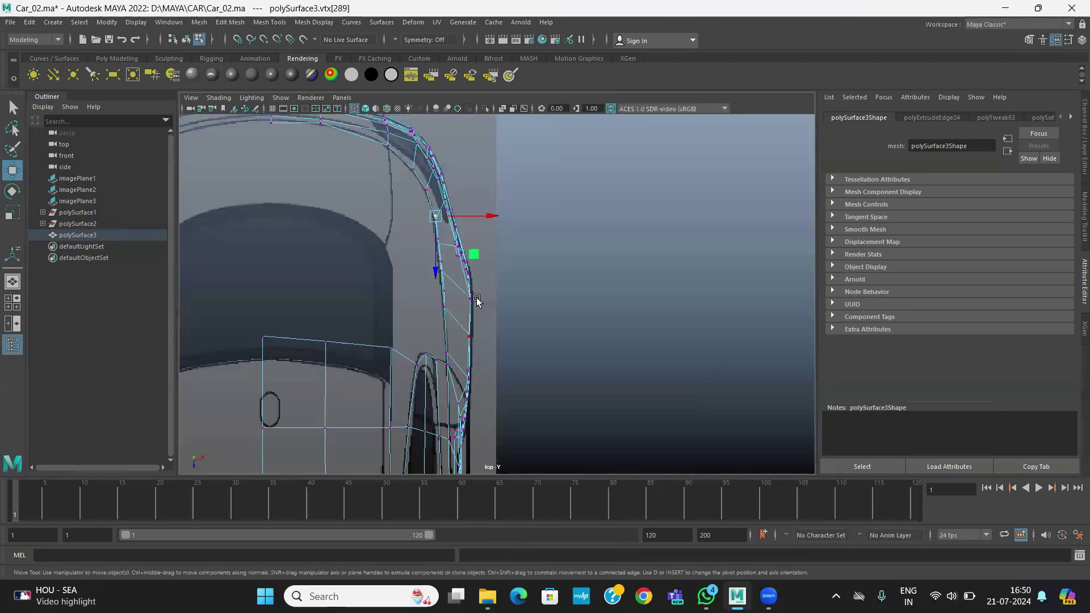
key(space)
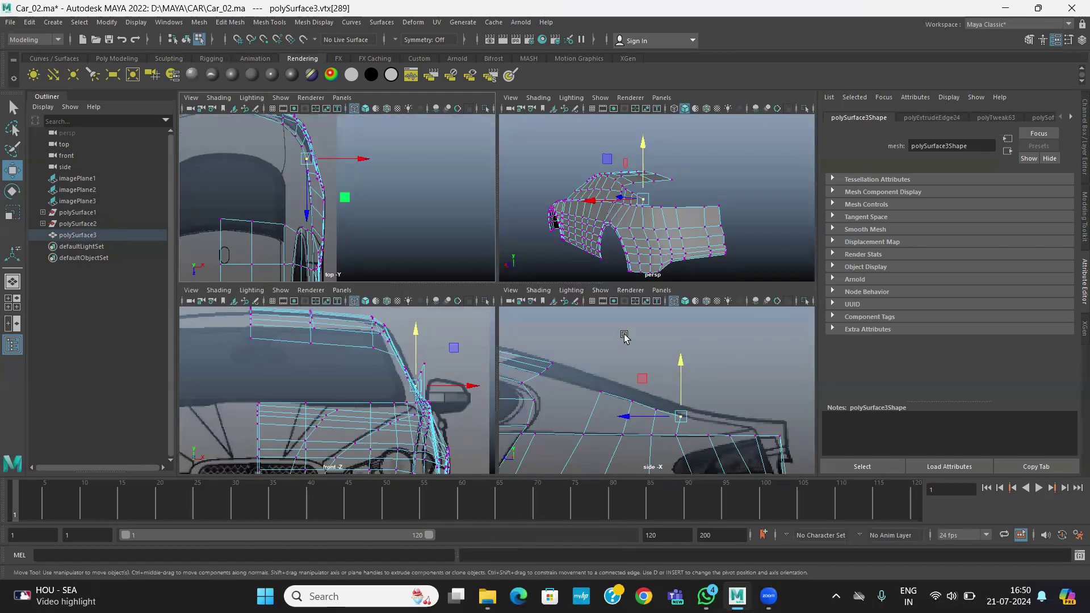
key(space)
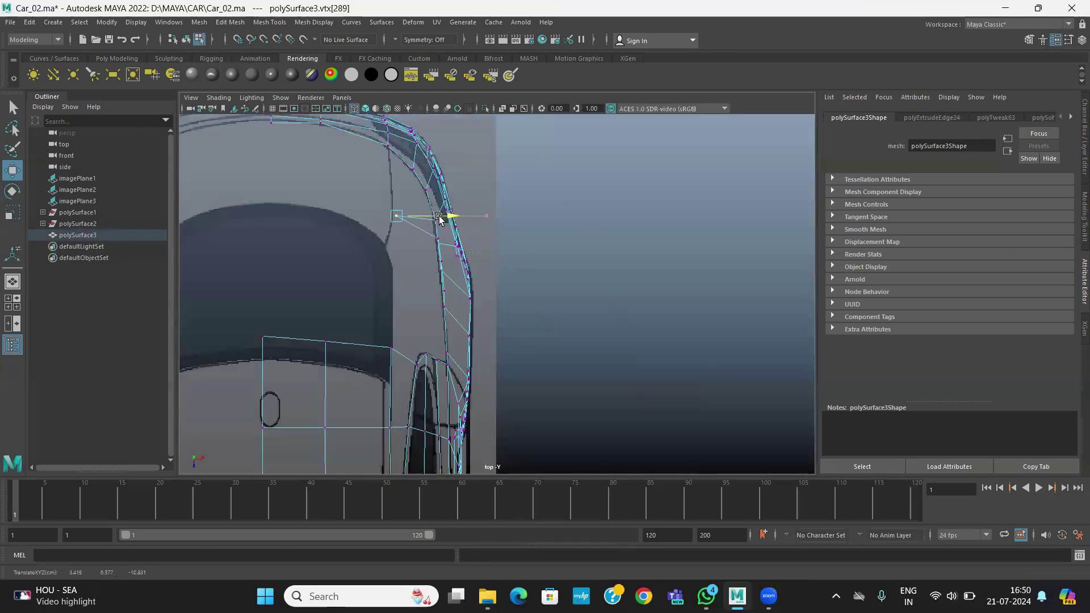
Move the strip's other raised vertices inward in the top view to line up with the rear window's side
key(space)
key(space)
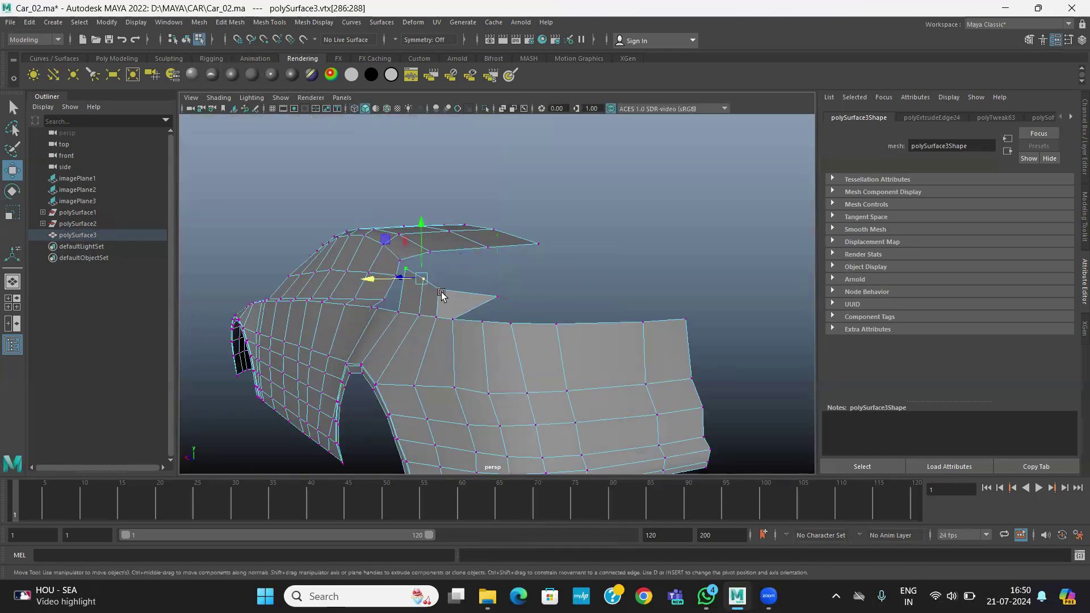
key(space)
key(space)
drag(494, 264, 493, 265)
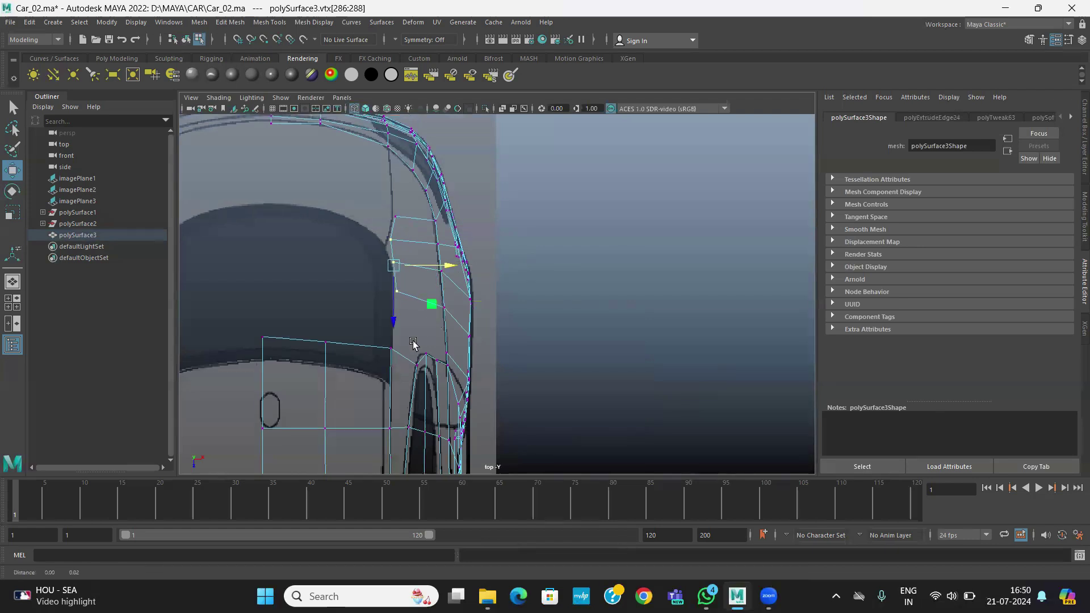
Fine-tune the strip's inner vertices one by one in the top view to follow the rear window's curved outline
alt+middle_drag(414, 343, 419, 380)
scroll(421, 299, up, 2)
click(385, 246)
drag(384, 245, 375, 243)
alt+middle_drag(385, 348, 393, 311)
scroll(352, 244, up, 2)
drag(368, 226, 370, 228)
drag(359, 222, 353, 223)
scroll(408, 325, up, 1)
alt+middle_drag(433, 343, 431, 284)
key(space)
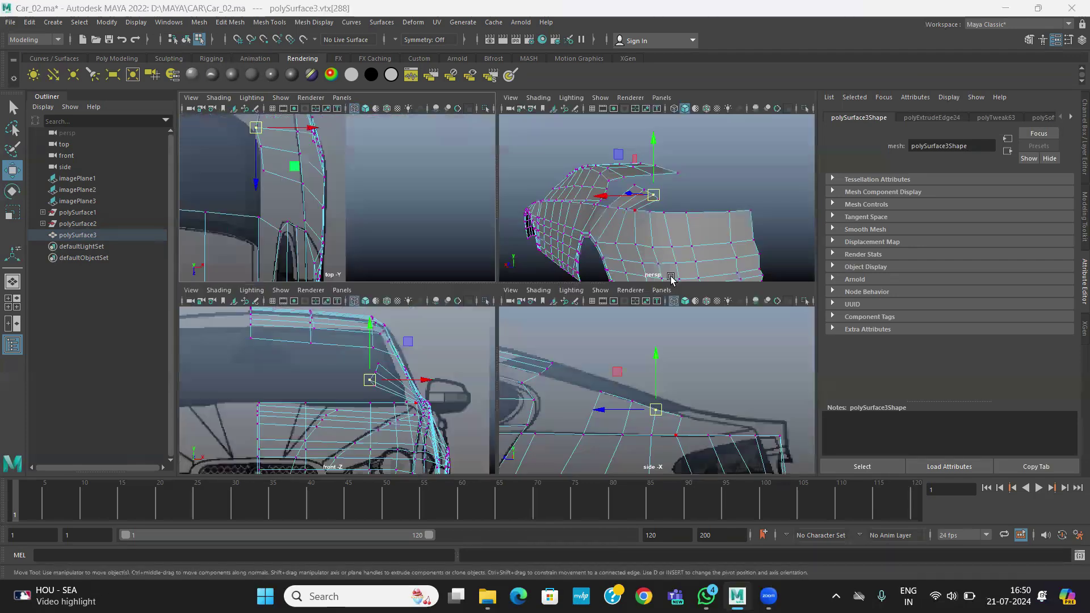
key(space)
alt+drag(591, 312, 590, 347)
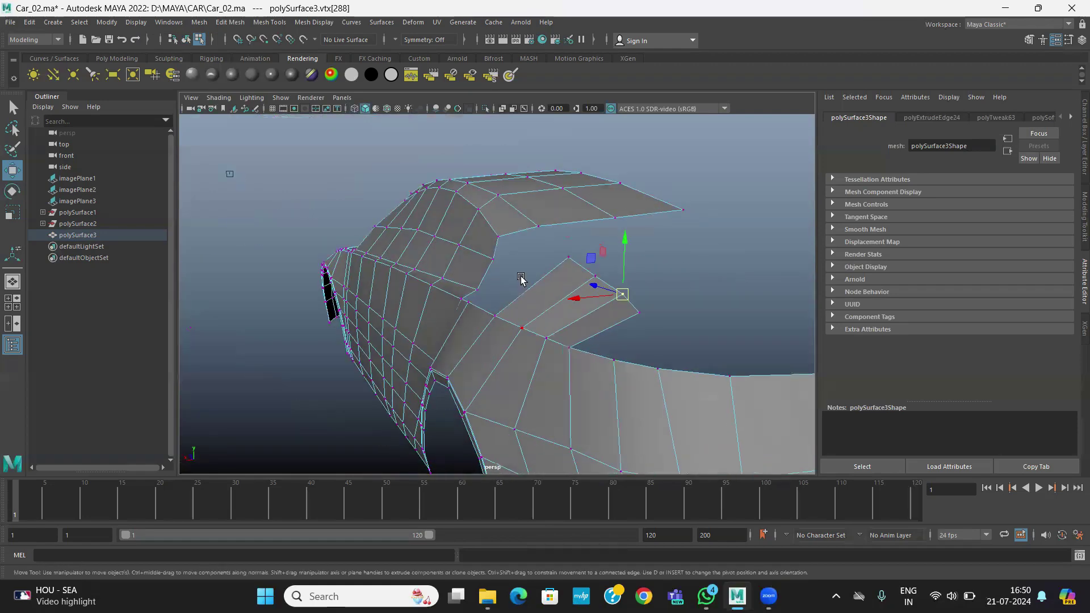
Insert an edge loop lengthwise through the raised fender strip, between its upper edge and the fender line
key(space)
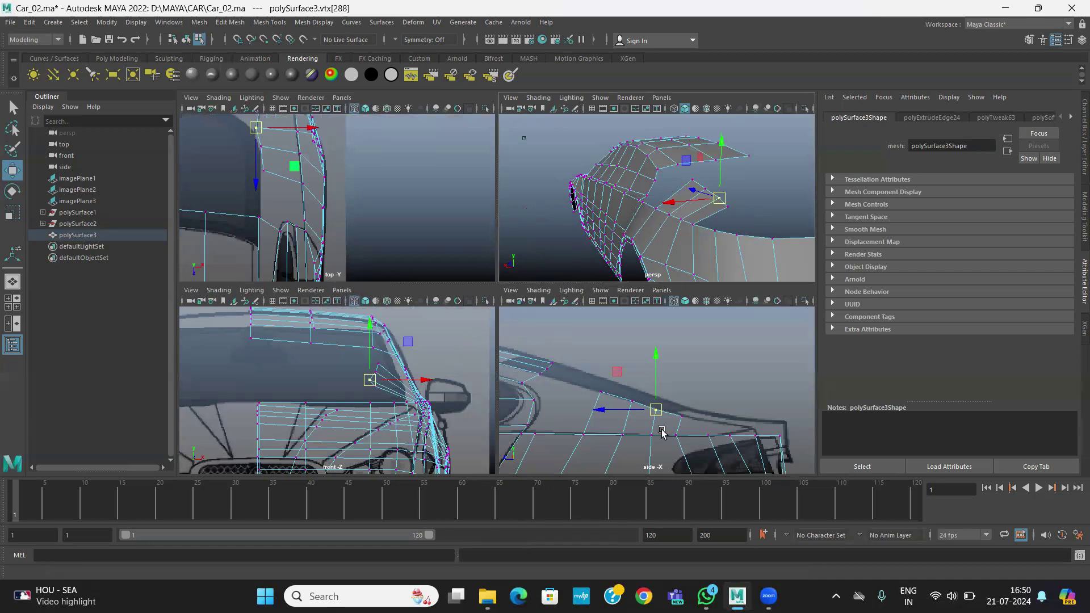
key(space)
alt+middle_drag(388, 371, 418, 358)
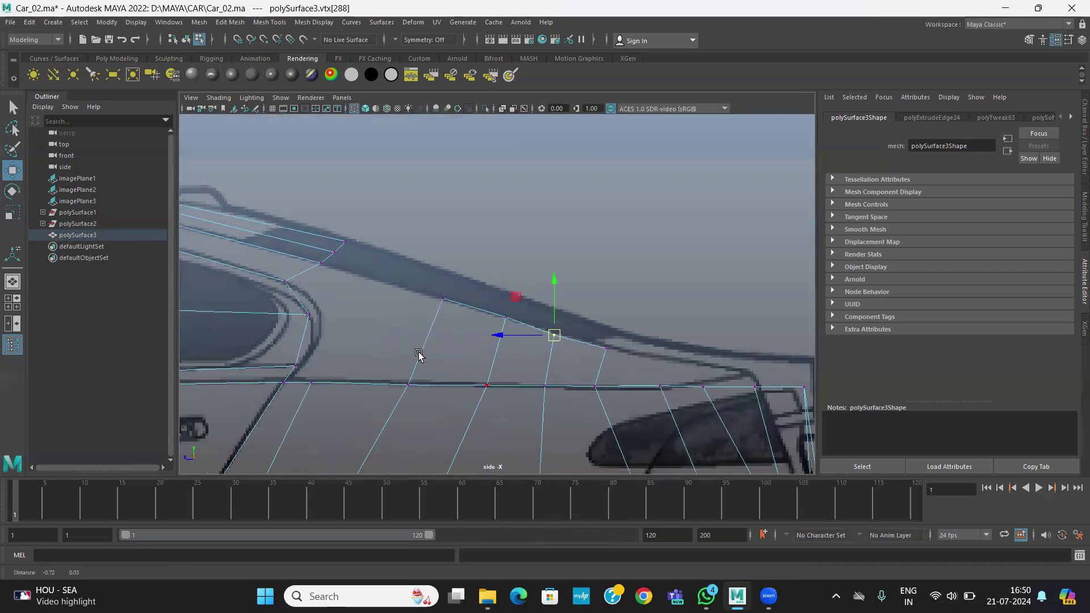
click(269, 22)
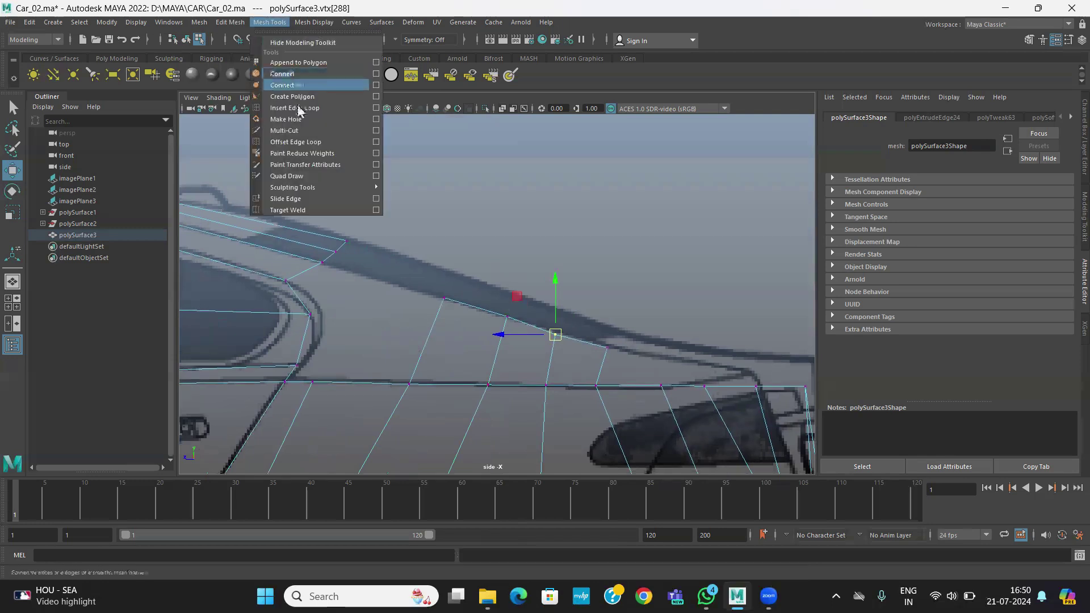
click(286, 106)
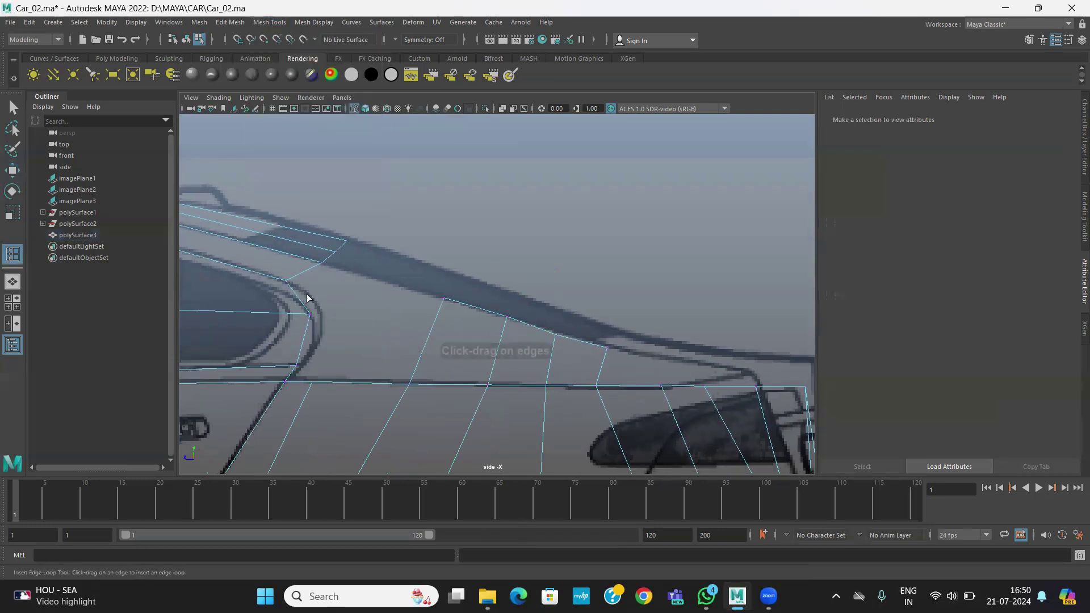
click(432, 336)
key(w)
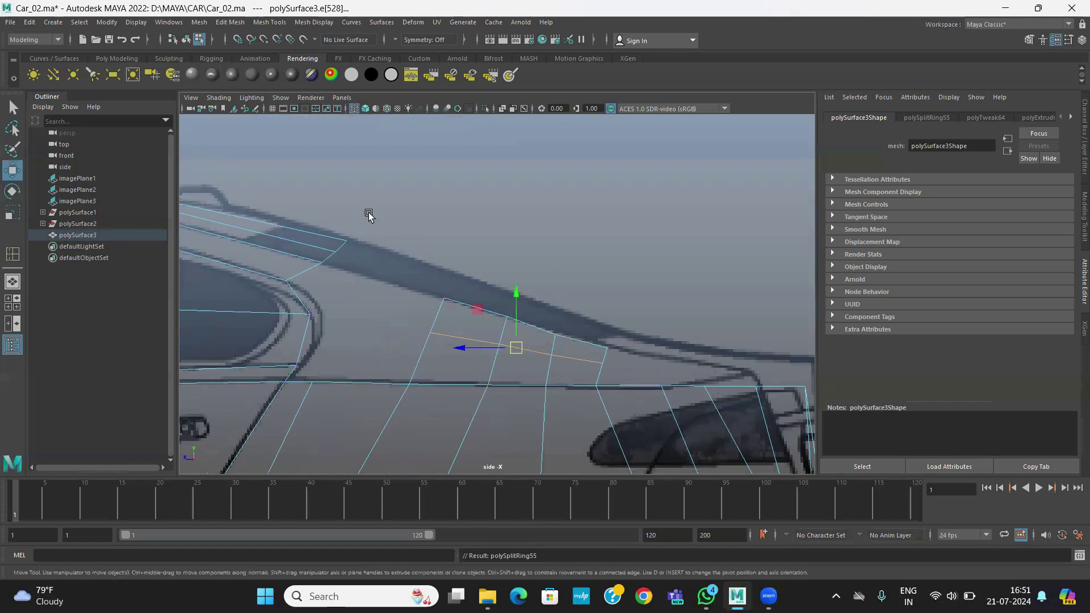
Shift the inserted edge loop outward in the top view toward the fender side
key(space)
key(space)
alt+middle_drag(428, 235, 429, 353)
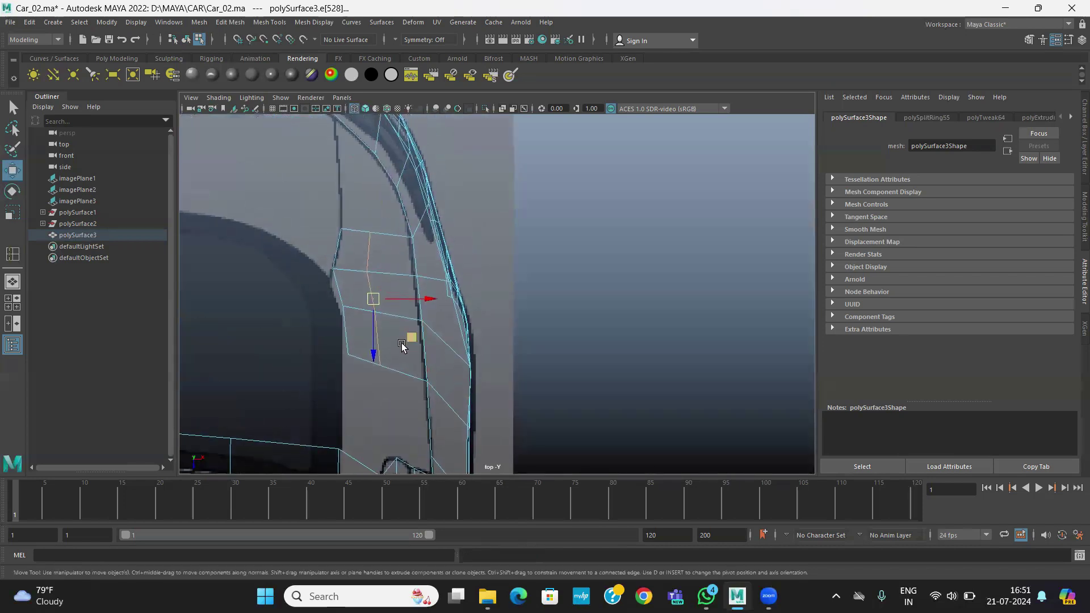
drag(371, 305, 391, 297)
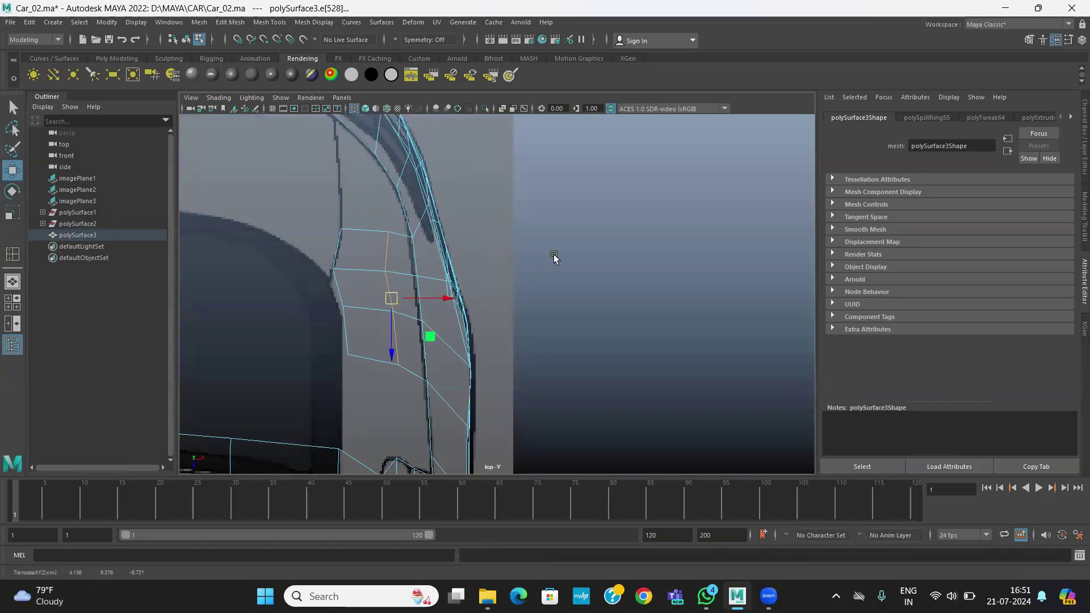
Adjust individual vertices of the raised strip sideways in the perspective view to smooth its curvature
alt+drag(591, 254, 442, 342)
right_click(545, 280)
click(520, 282)
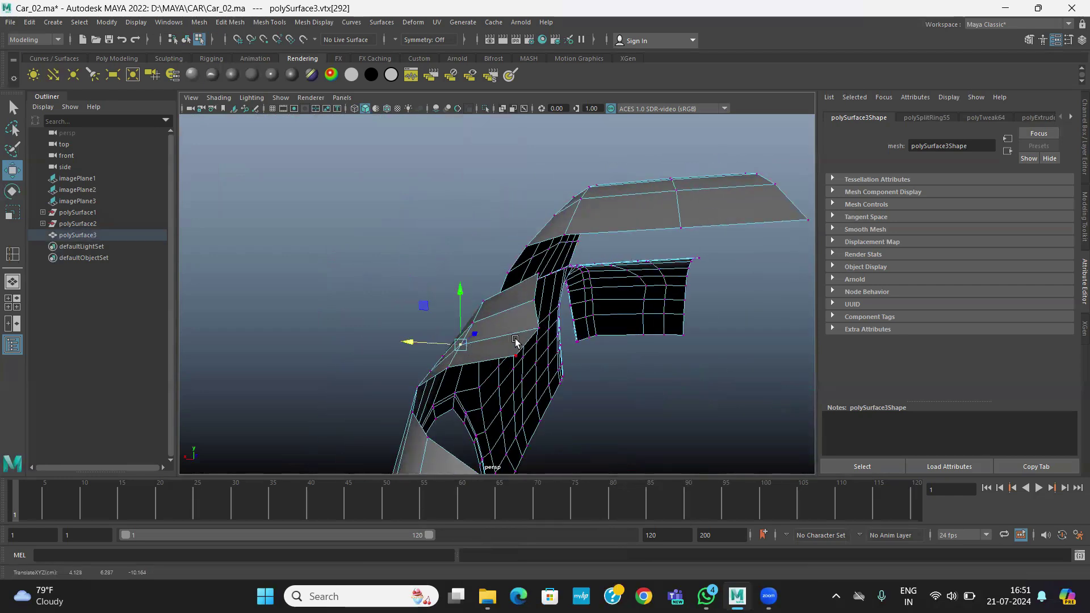
click(538, 327)
drag(521, 329, 511, 331)
alt+drag(431, 335, 562, 349)
alt+middle_drag(477, 339, 442, 337)
alt+drag(443, 339, 475, 290)
alt+drag(416, 332, 488, 324)
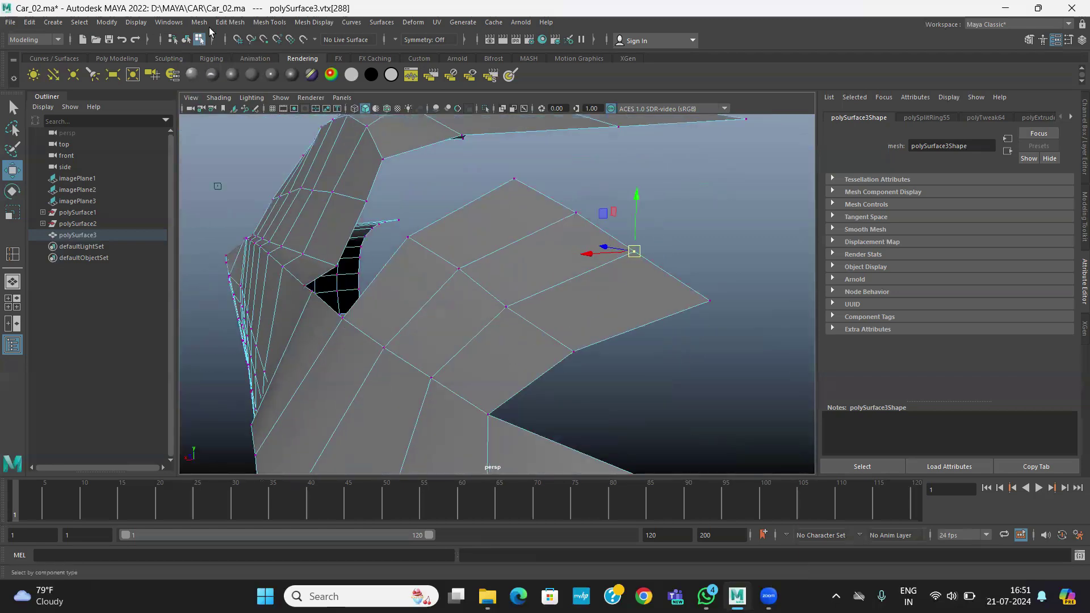
Insert a second edge loop through the strip's lower row of faces and pull it sideways to refine the bend
click(253, 24)
click(296, 111)
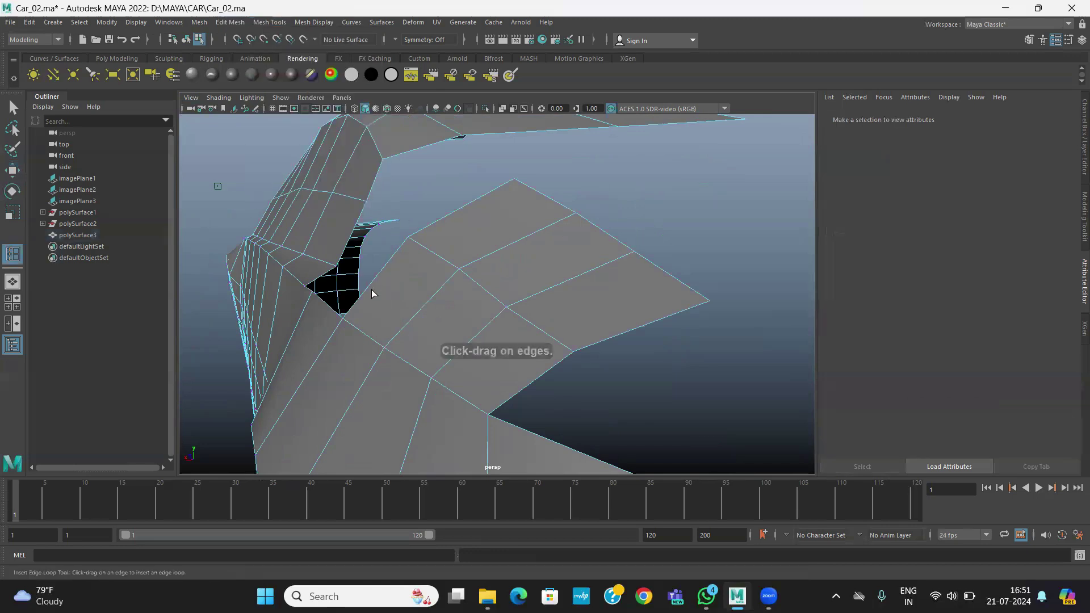
click(367, 287)
alt+drag(426, 349, 382, 320)
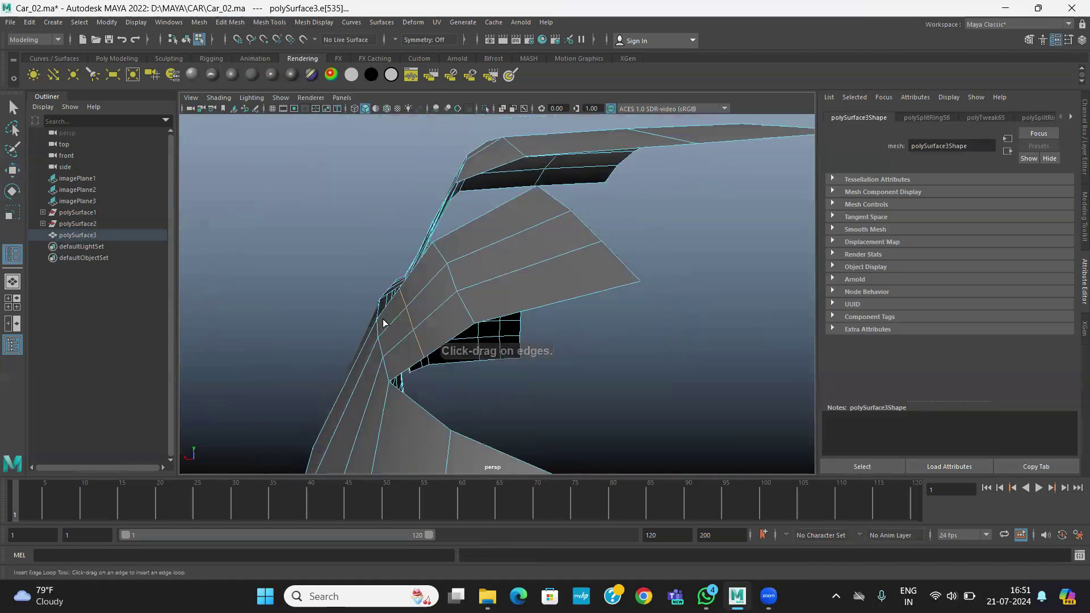
key(w)
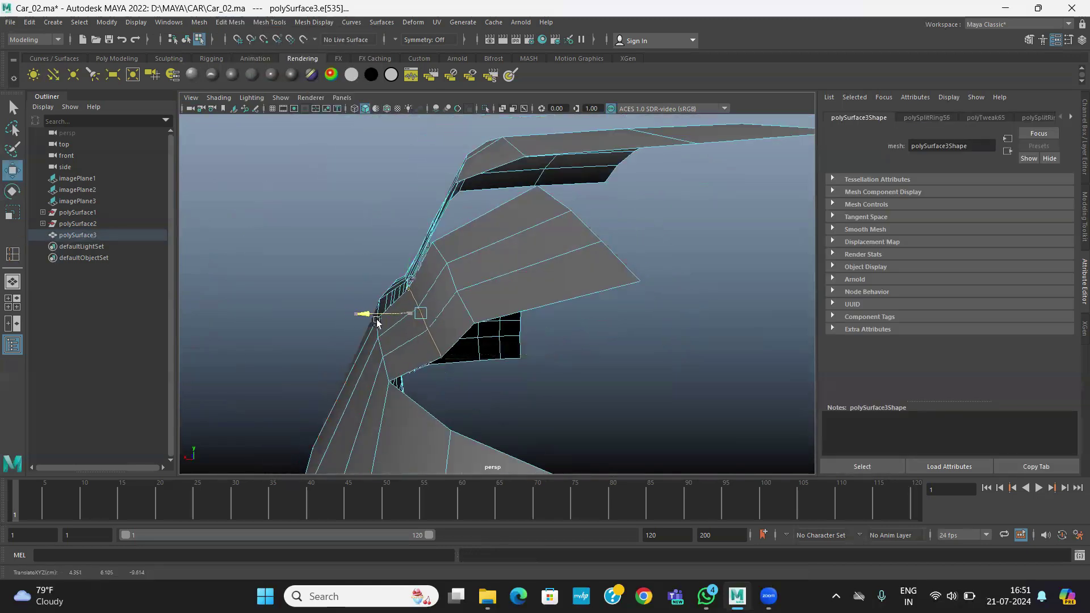
alt+drag(365, 316, 369, 264)
alt+drag(368, 335, 402, 324)
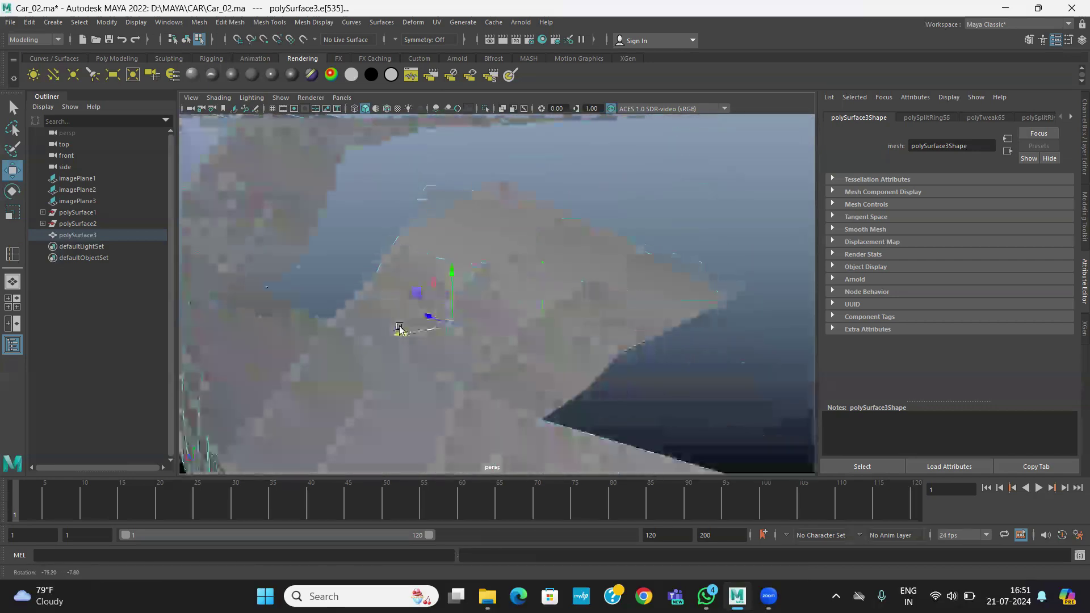
Bridge the two border edges behind the side window to the two facing front edges of the rear pillar strip
right_drag(306, 252, 310, 184)
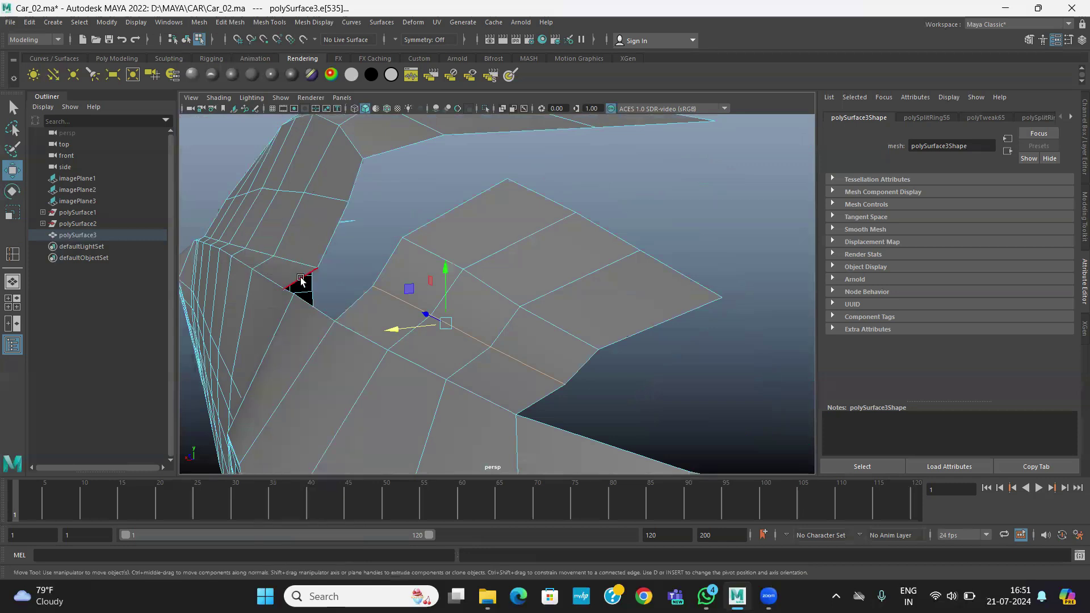
shift+click(352, 309)
click(230, 23)
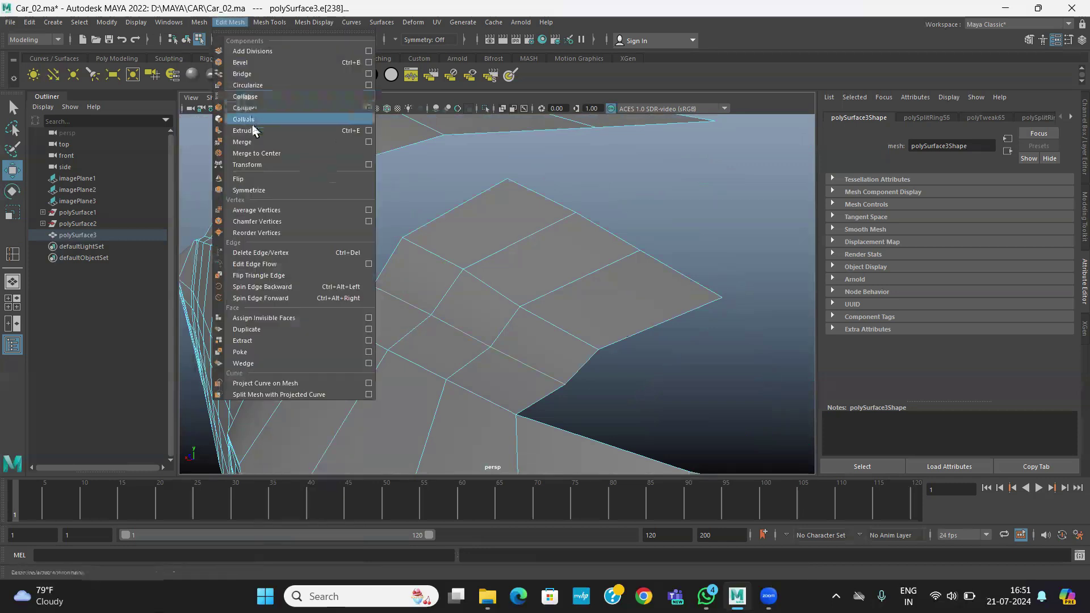
click(247, 75)
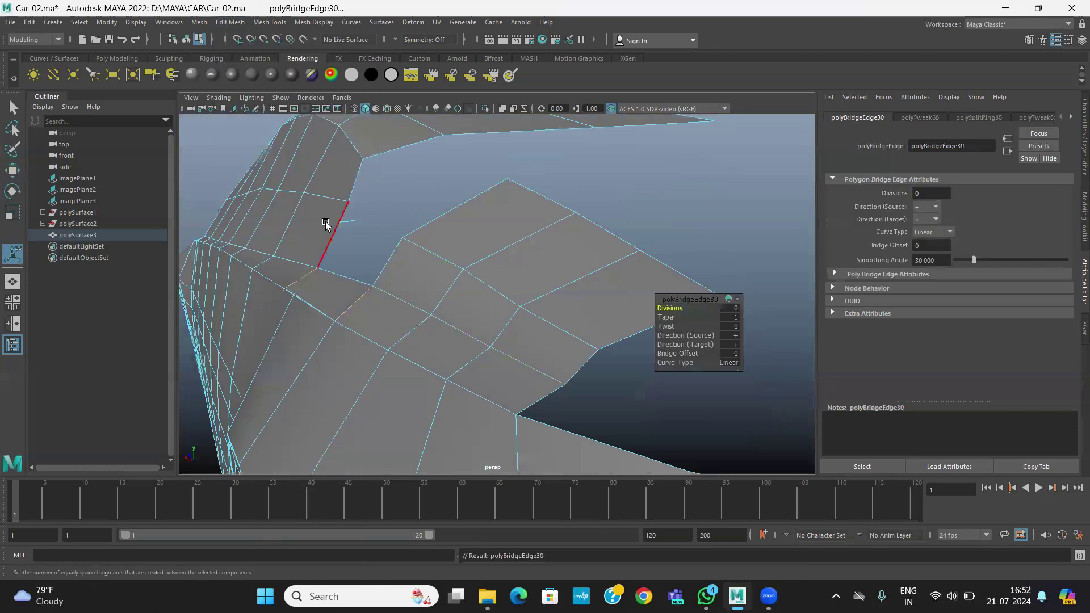
click(332, 231)
shift+click(386, 261)
key(g)
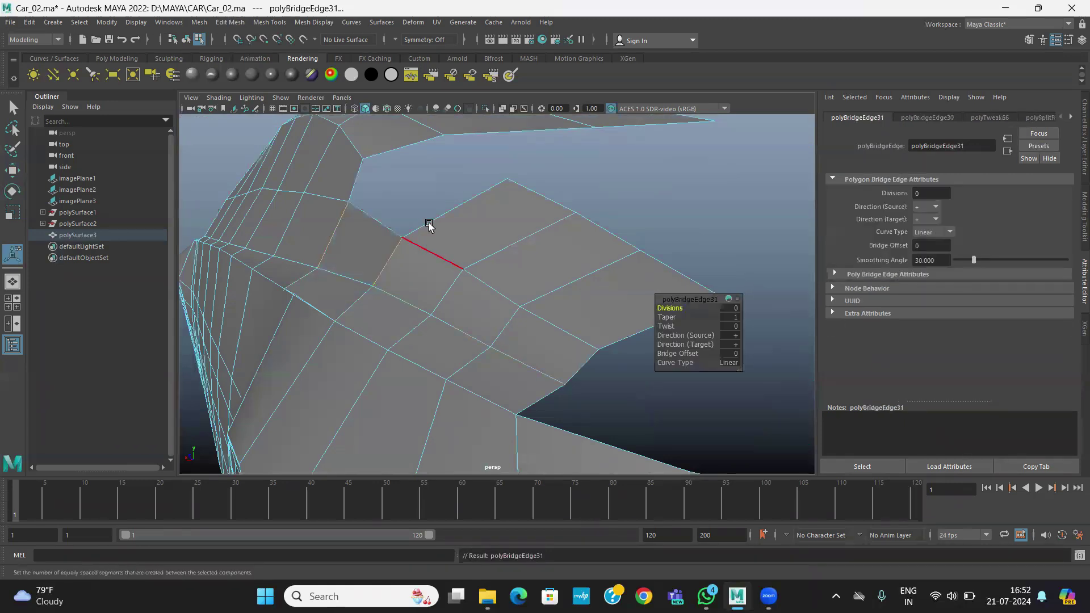
alt+drag(430, 226, 428, 295)
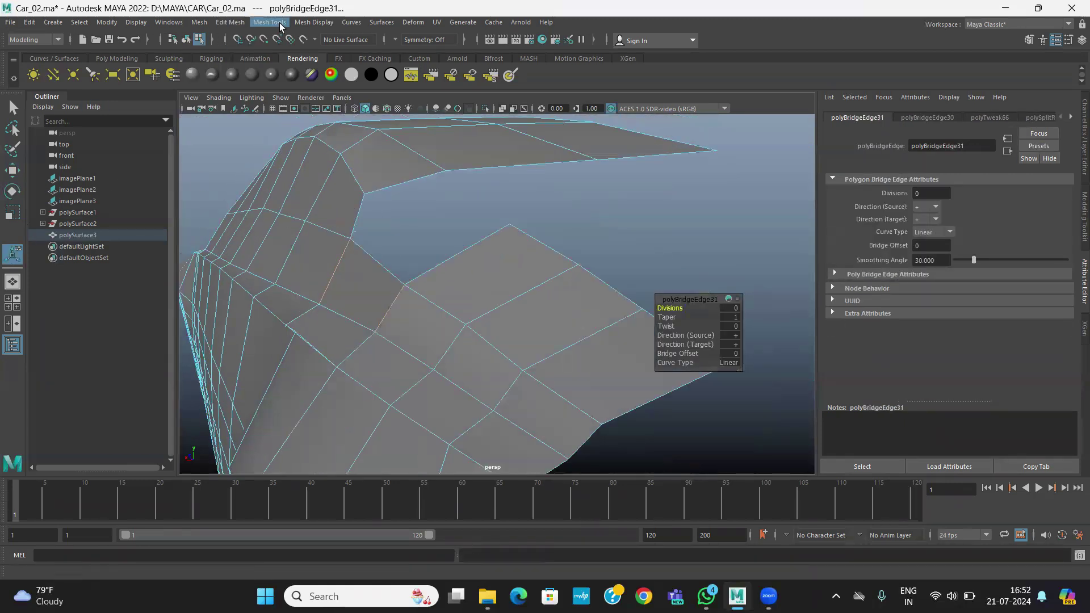
Insert an edge loop through the strip's upper row of faces and raise it slightly in the side view
click(234, 22)
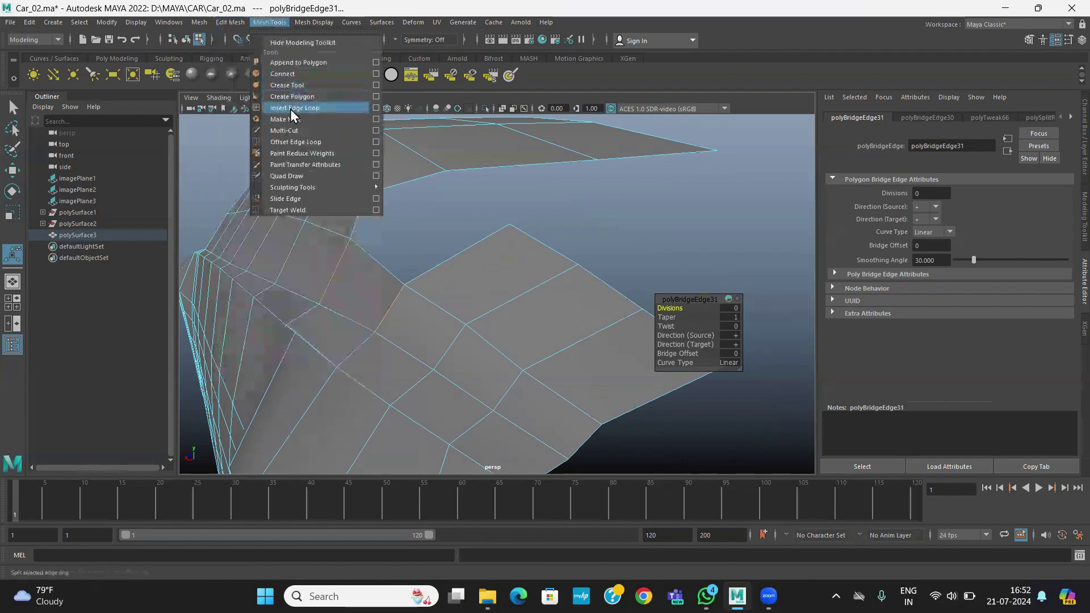
click(291, 108)
drag(443, 267, 443, 267)
alt+drag(443, 268, 474, 308)
key(space)
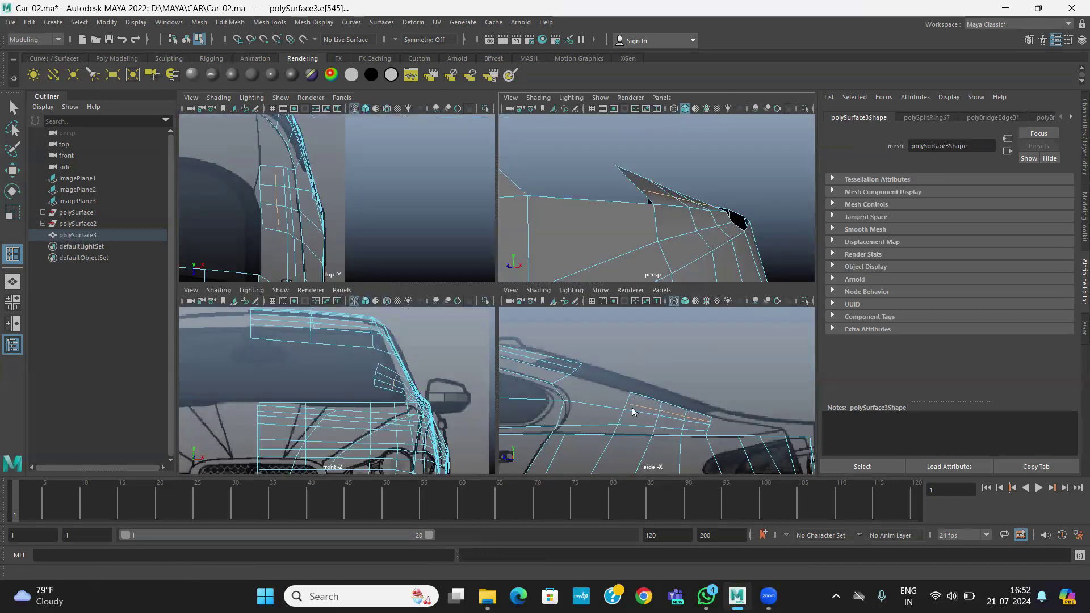
key(space)
scroll(494, 415, up, 3)
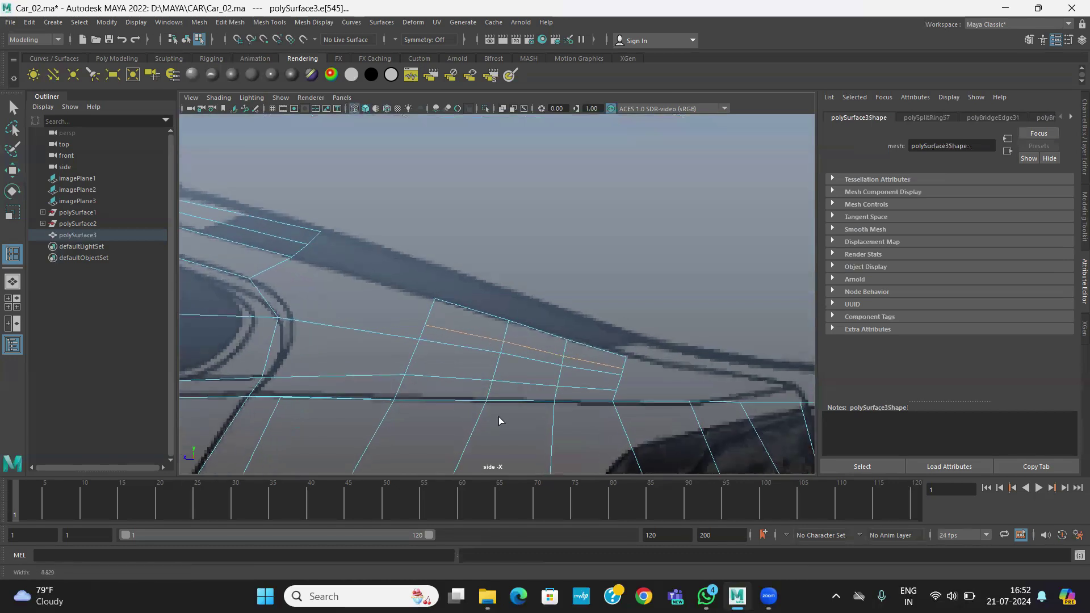
key(w)
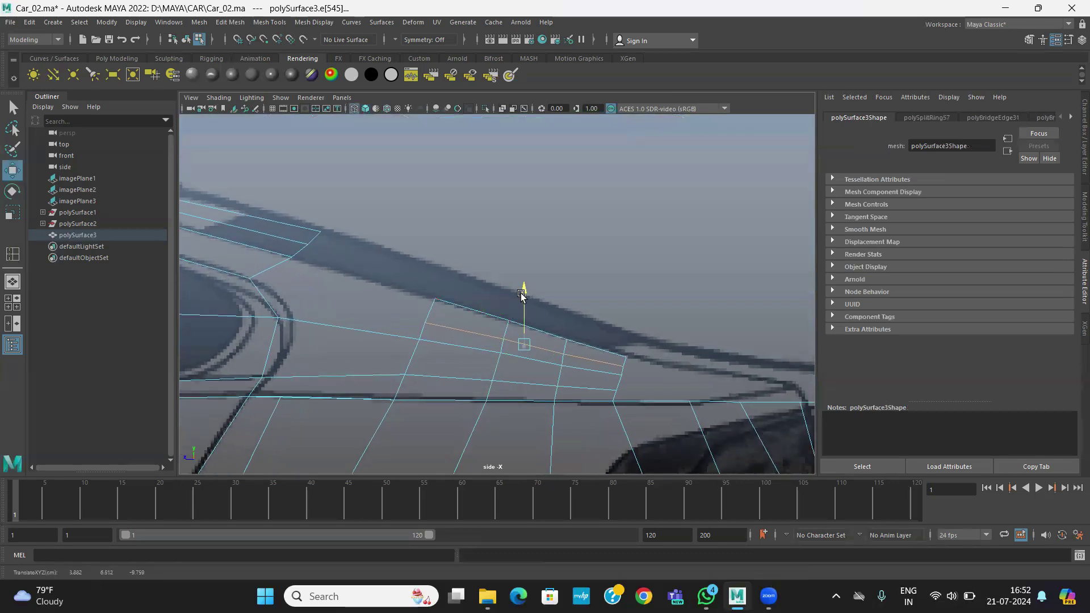
Bridge the roof's rear corner edge to the facing top edge of the rear pillar strip
key(space)
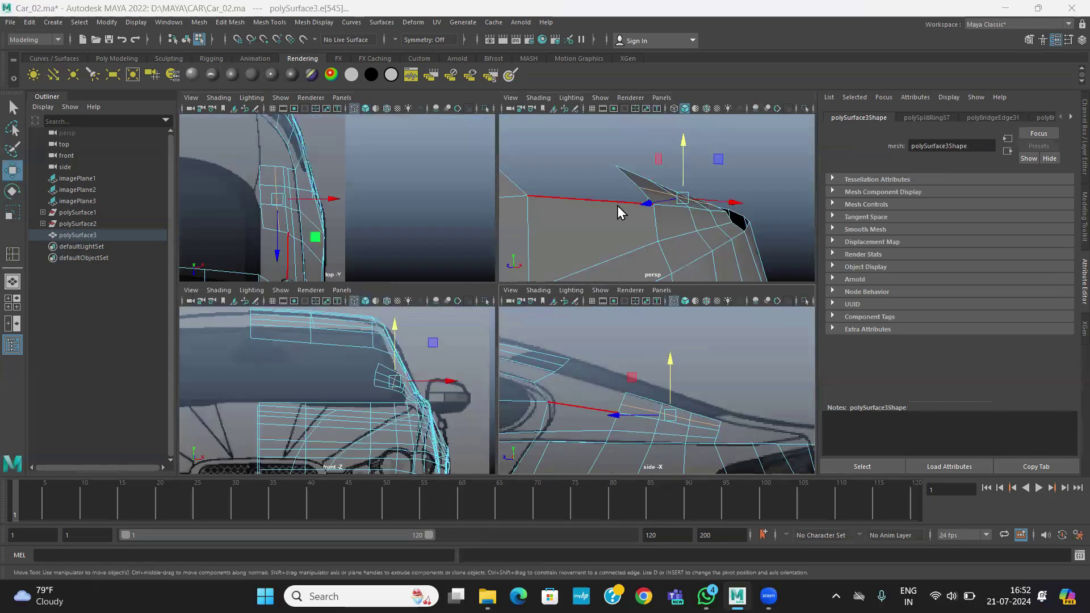
key(space)
alt+drag(423, 285, 388, 273)
right_drag(391, 200, 411, 196)
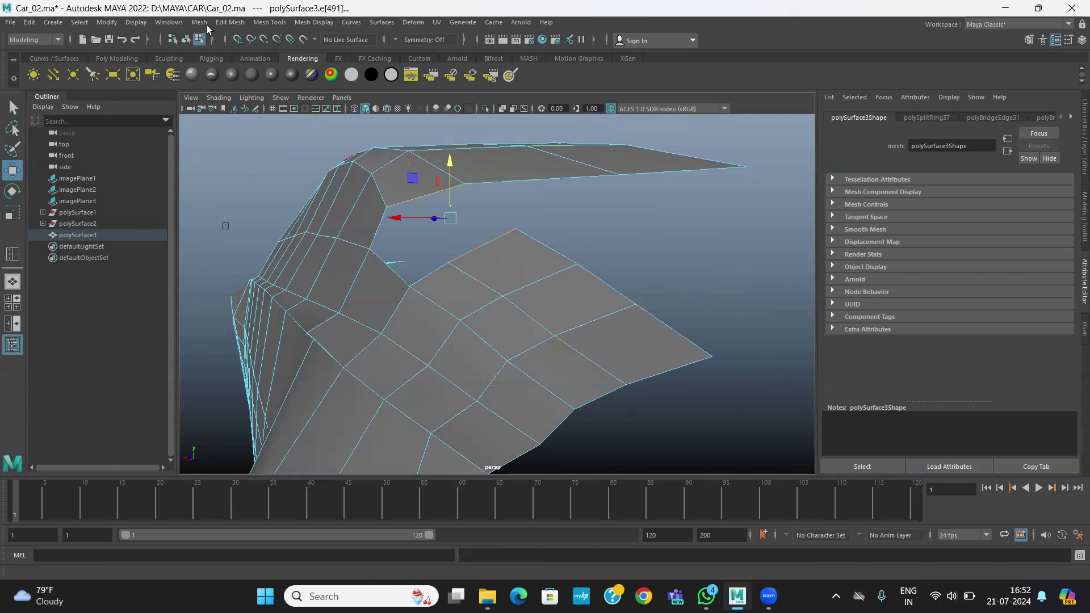
click(230, 21)
click(247, 74)
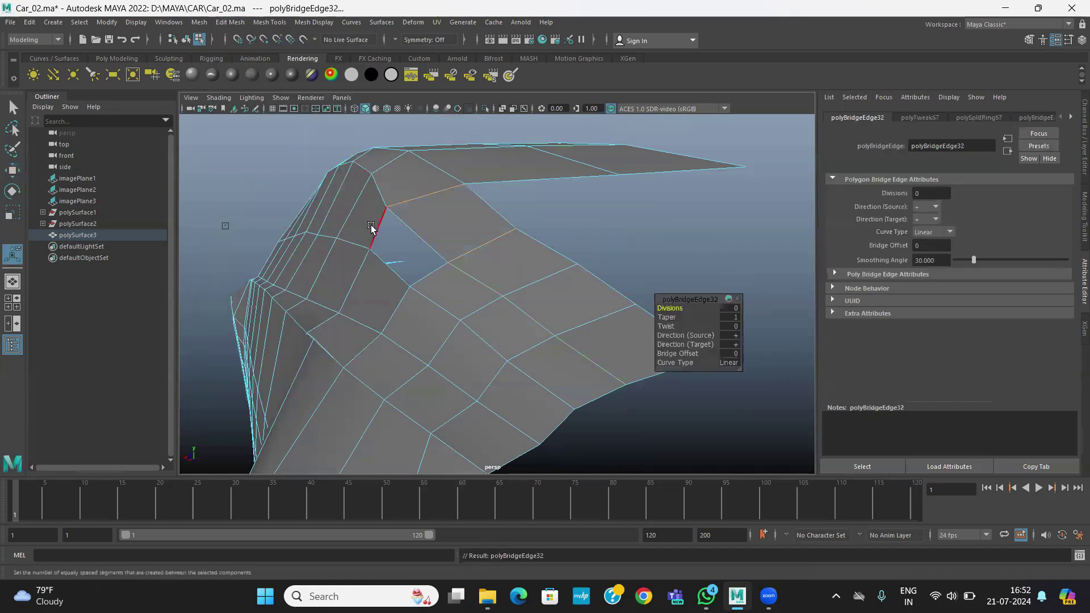
Close the remaining gap beside the new roof-to-pillar face by bridging its two open border edges
click(380, 226)
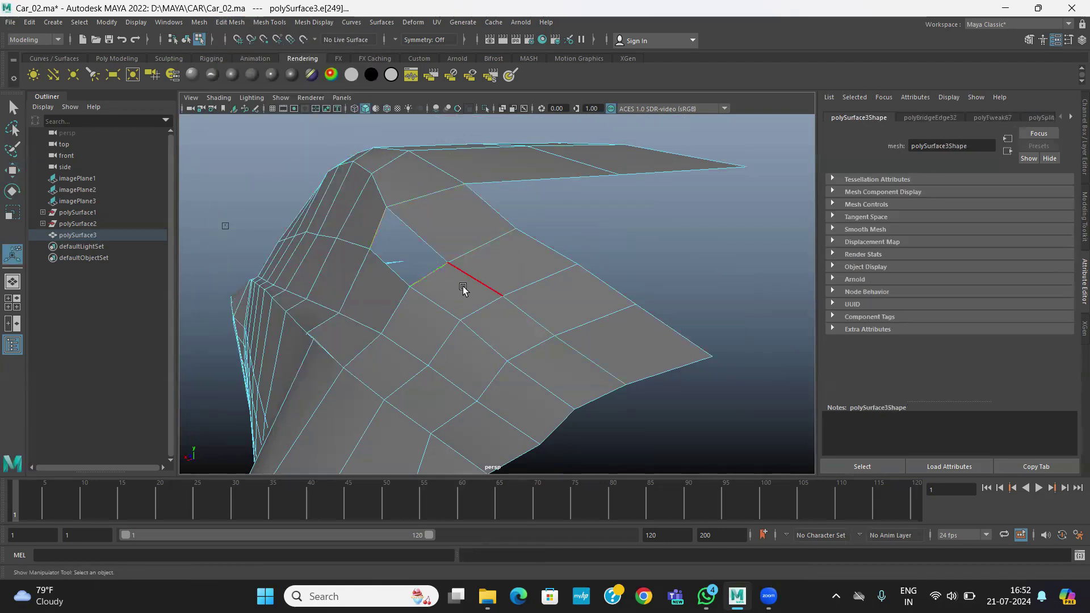
key(g)
alt+drag(547, 290, 414, 275)
Select the border edges along the inner side of the rear pillar strip for moving
right_drag(423, 266, 462, 272)
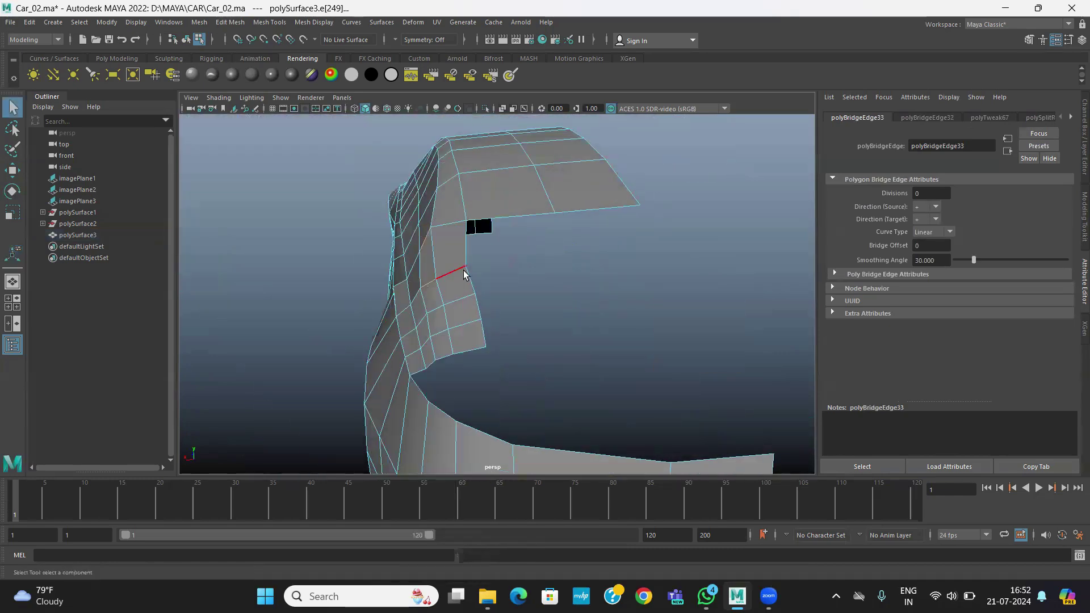
click(470, 282)
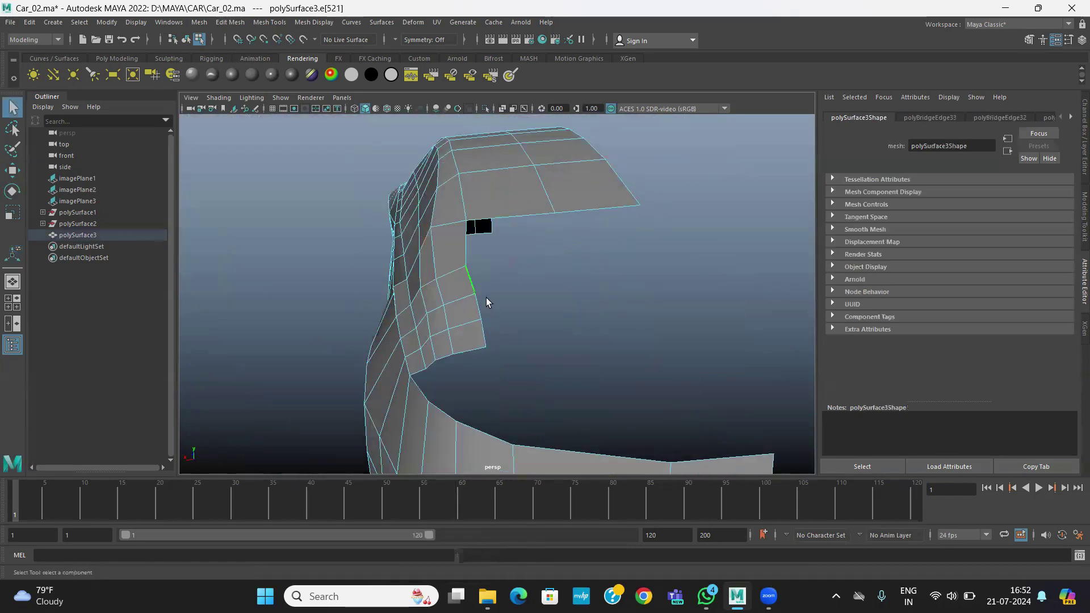
click(7, 176)
click(232, 24)
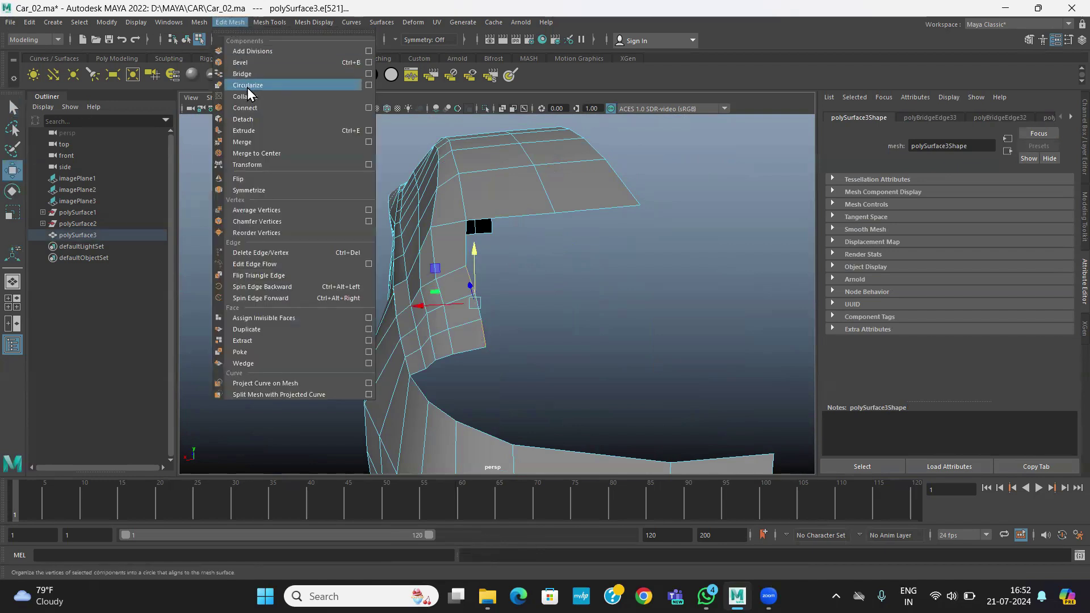
click(247, 126)
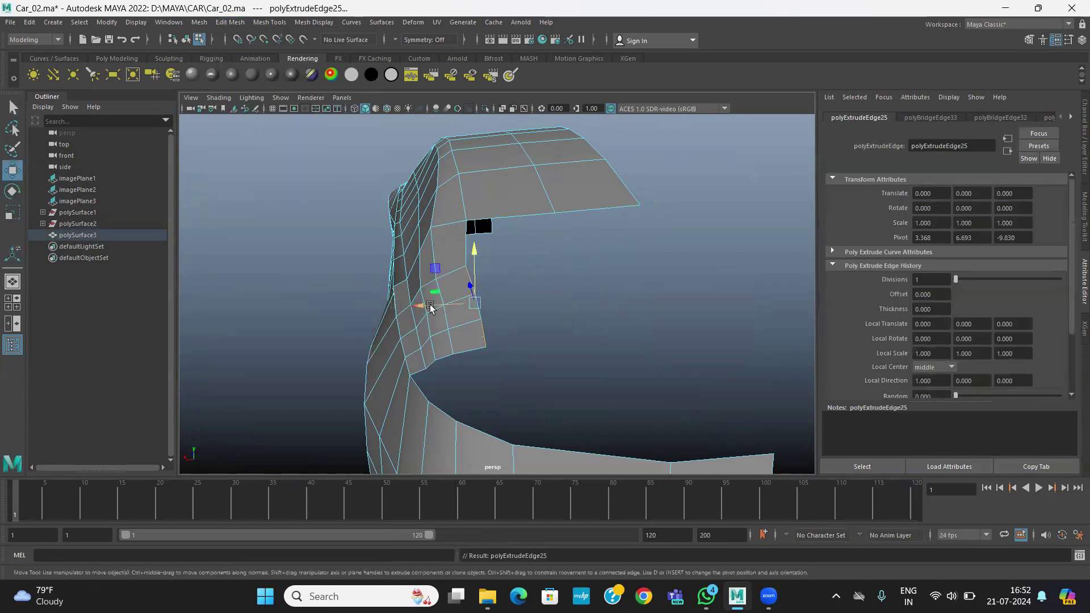
drag(419, 305, 608, 300)
key(ctrl+z)
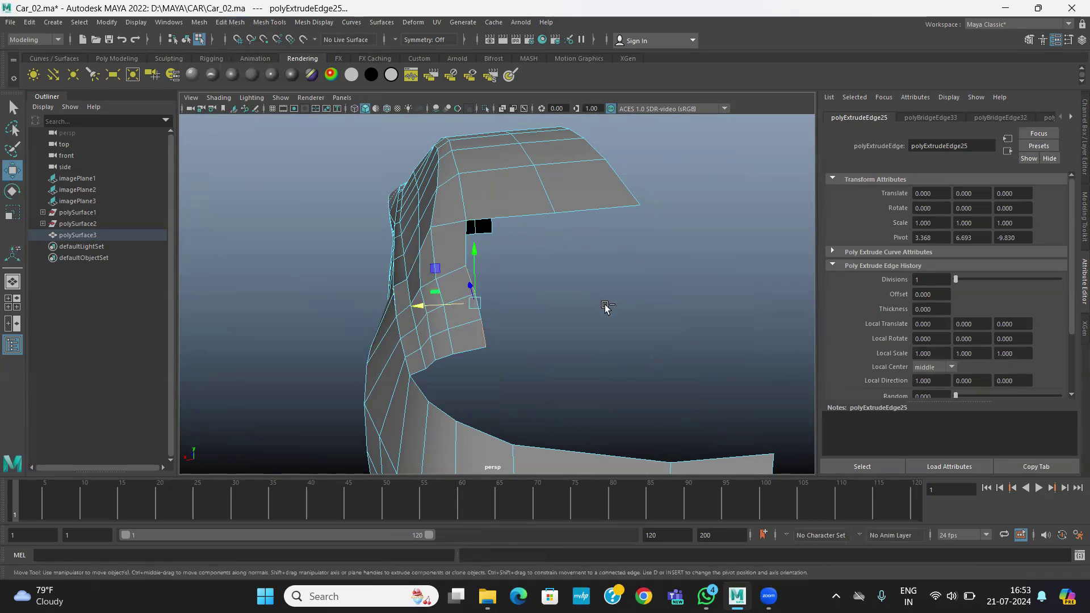
key(ctrl+z)
Extrude the rear pillar strip's selected inner border edges sideways toward the car's centre line
alt+right_drag(486, 361, 645, 373)
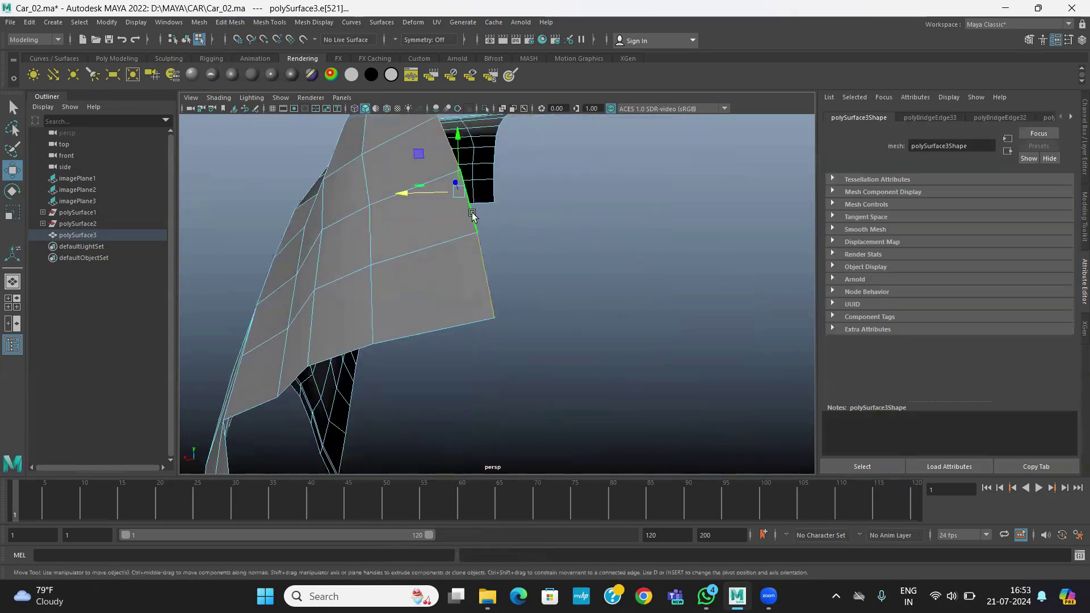
scroll(426, 269, up, 3)
click(230, 23)
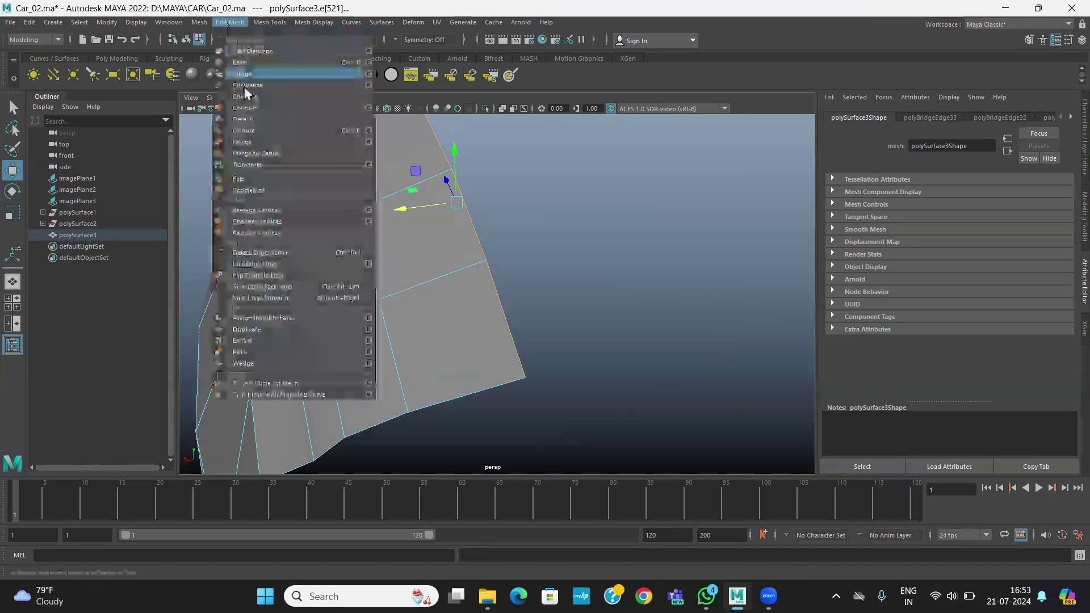
click(244, 130)
alt+drag(565, 295, 495, 293)
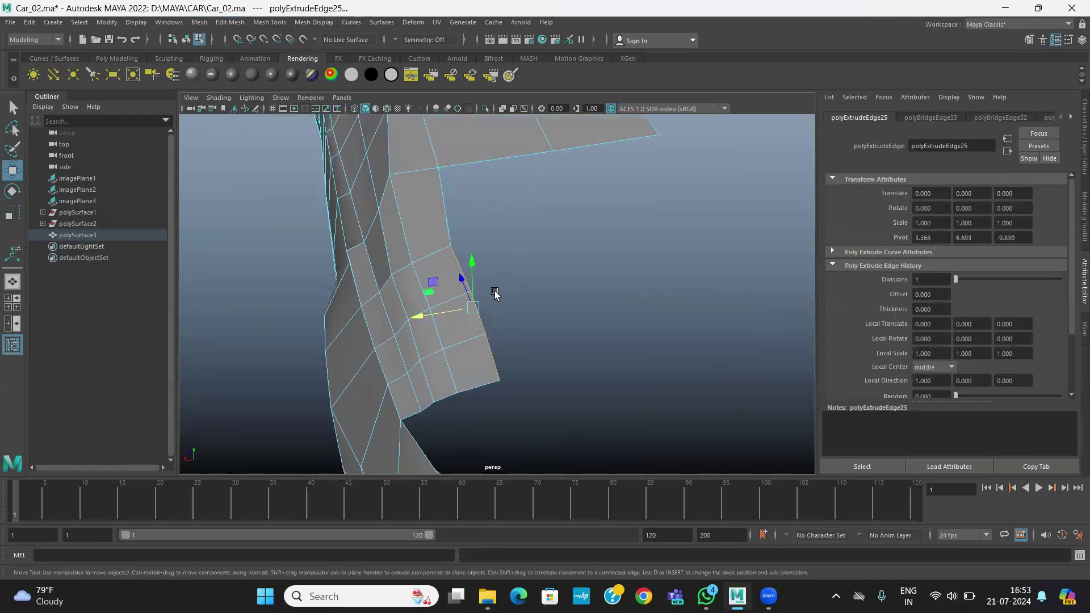
drag(429, 319, 669, 301)
Place the extruded edges on the car's centre line in the top view and scale them flat along X
key(space)
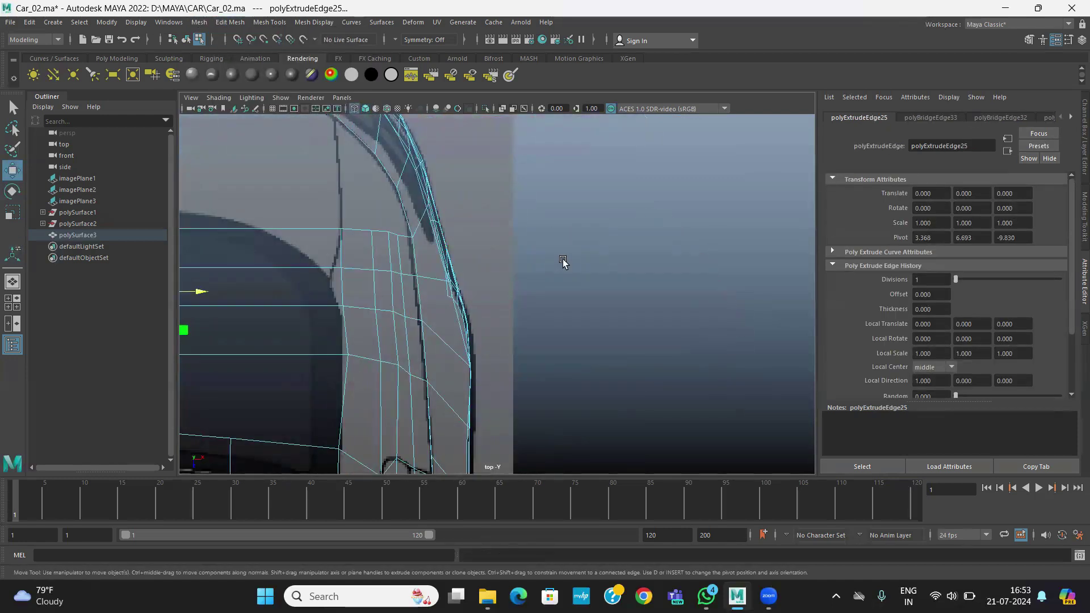
key(space)
scroll(380, 247, up, 3)
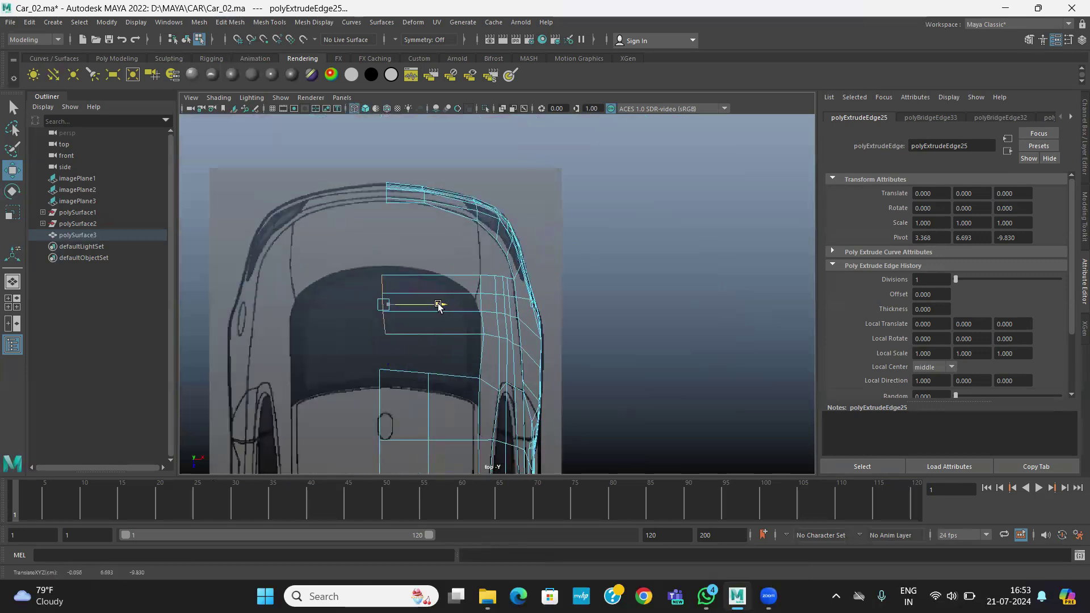
key(r)
drag(436, 305, 216, 276)
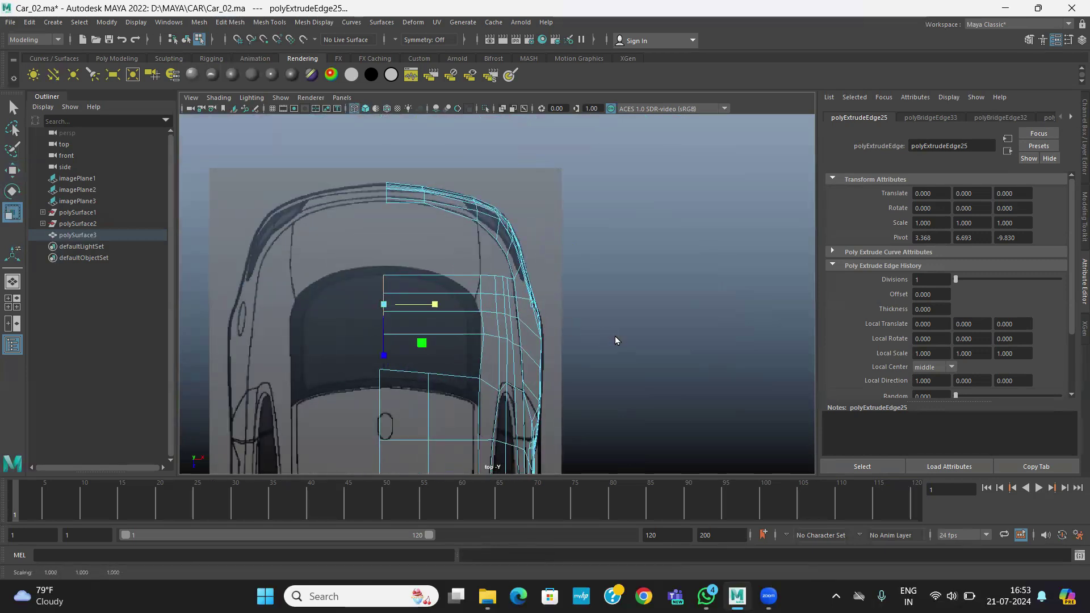
Raise the extruded centre edges in the side view to the upper outline of the blueprint's rear window
key(space)
key(space)
key(w)
drag(531, 277, 531, 250)
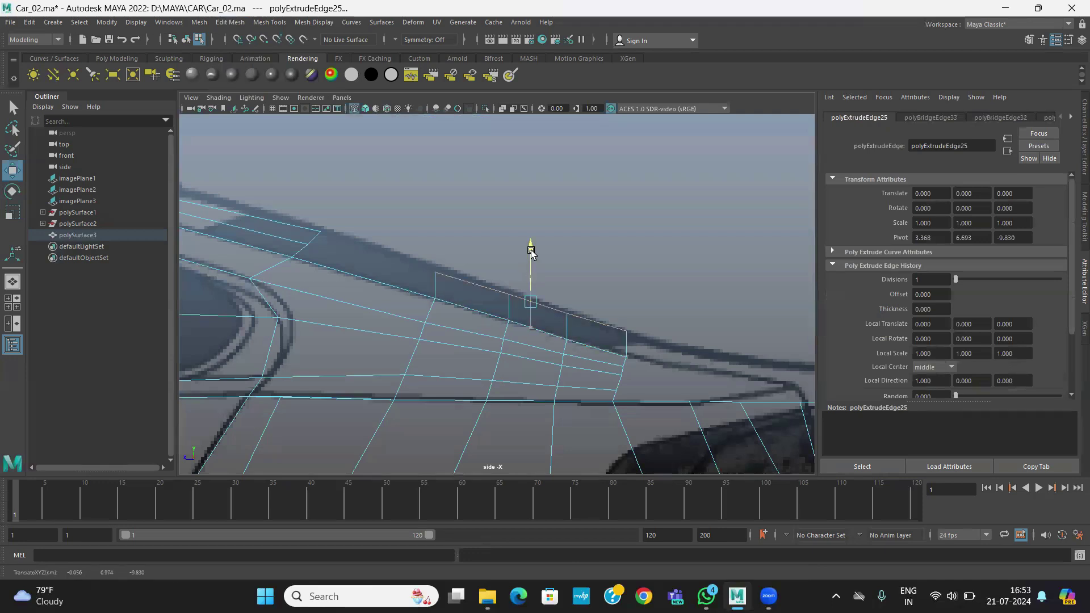
alt+middle_drag(543, 343, 498, 342)
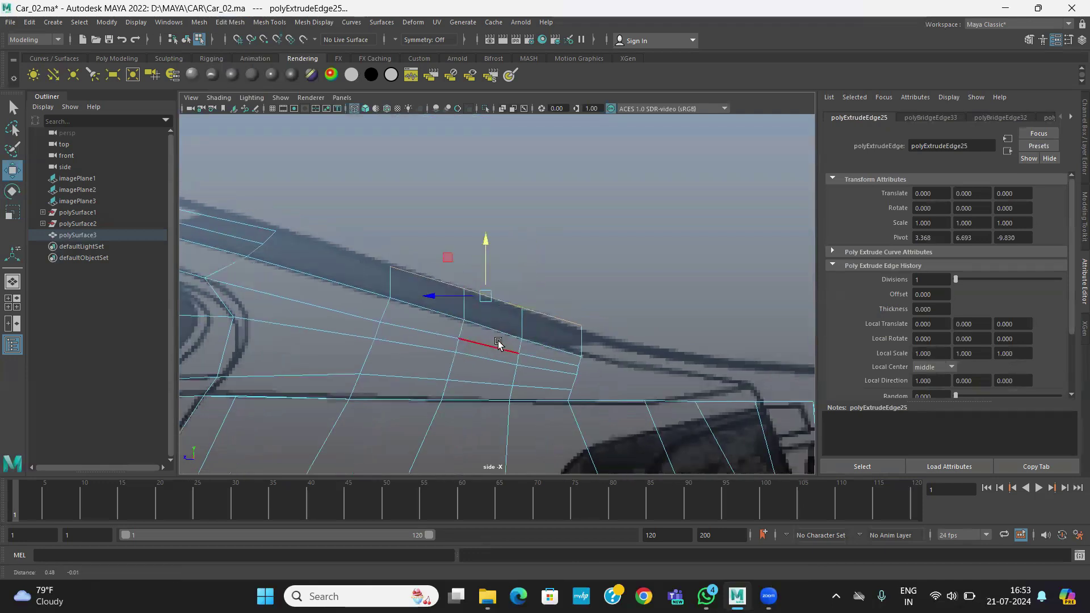
drag(486, 249, 486, 248)
alt+middle_drag(585, 352, 538, 306)
scroll(538, 307, up, 1)
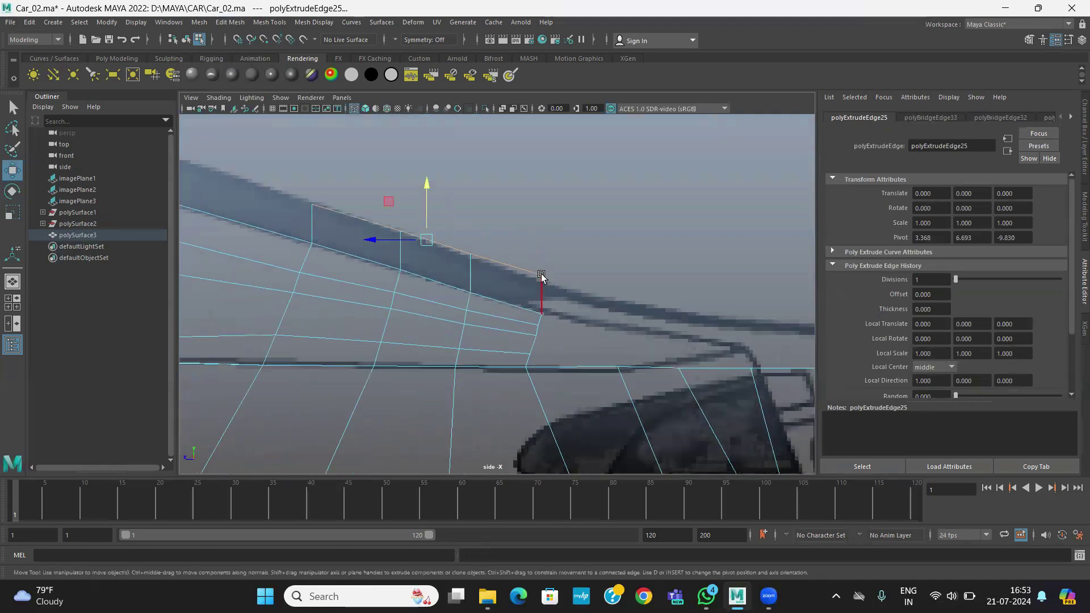
Move the centre border's rearmost vertex back along the window outline and the pillar strip's rear corner vertex onto the window's lower line
right_drag(542, 276, 508, 256)
drag(514, 257, 567, 289)
drag(543, 275, 525, 308)
click(547, 313)
alt+middle_drag(550, 345, 549, 309)
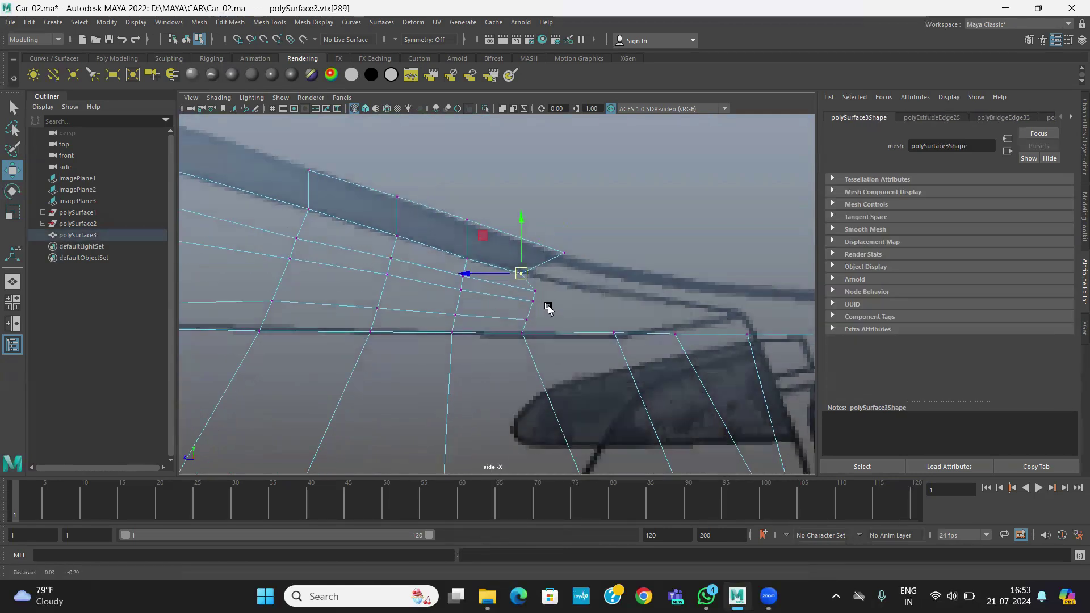
Shift the vertices of the pillar strip's rear border forward in the side view to straighten that border
scroll(554, 304, up, 1)
drag(511, 319, 511, 320)
drag(536, 299, 523, 304)
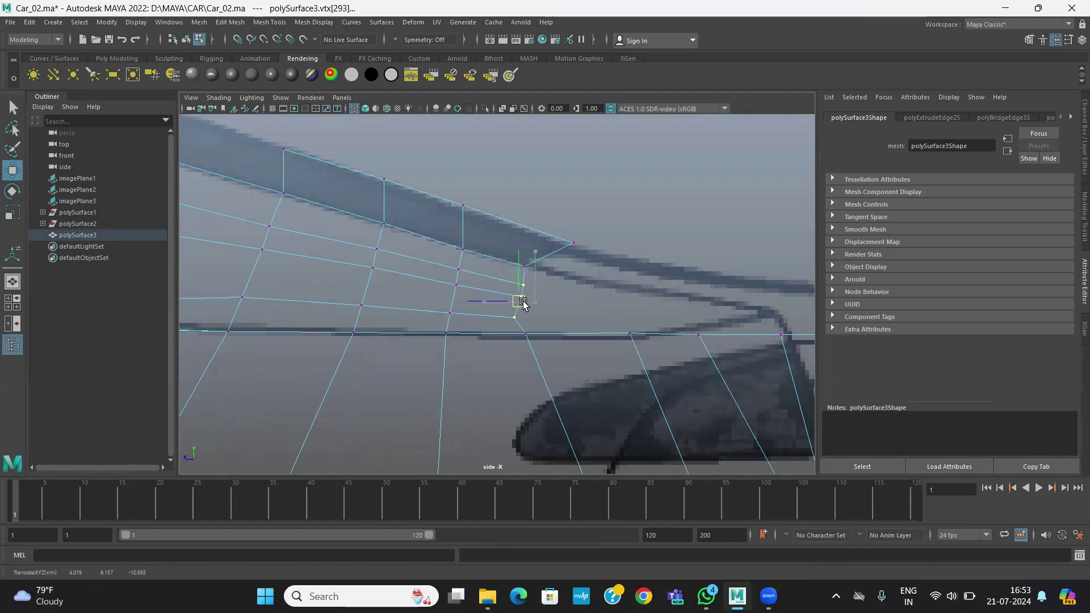
scroll(528, 305, up, 3)
drag(556, 293, 542, 291)
Slide the three remaining vertices of the centre border backward along the rear window's upper outline in the side view
alt+middle_drag(568, 278, 664, 376)
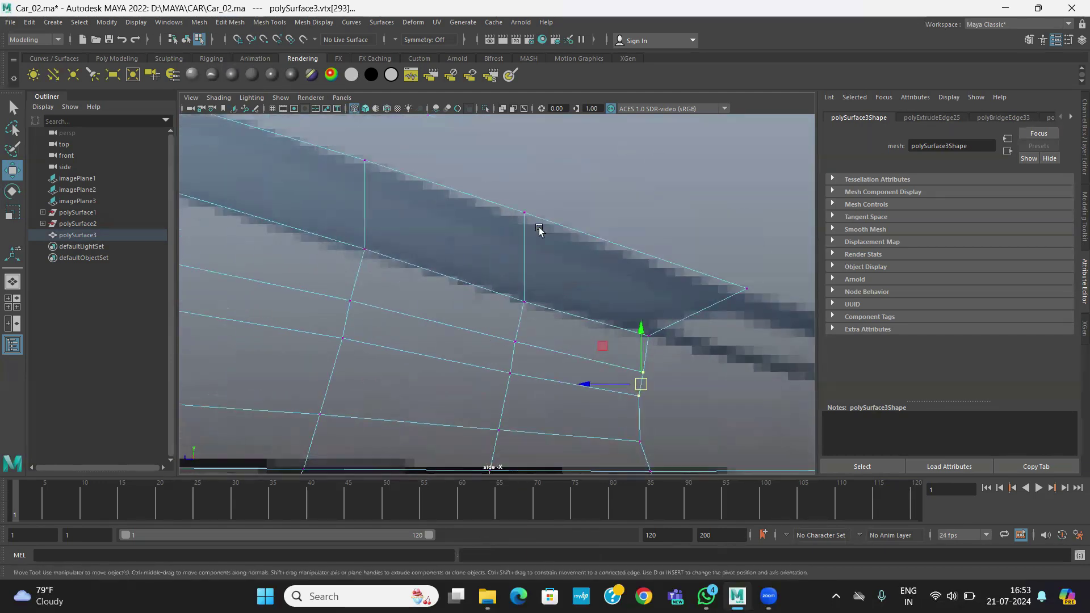
drag(518, 215, 555, 231)
alt+middle_drag(452, 229, 544, 287)
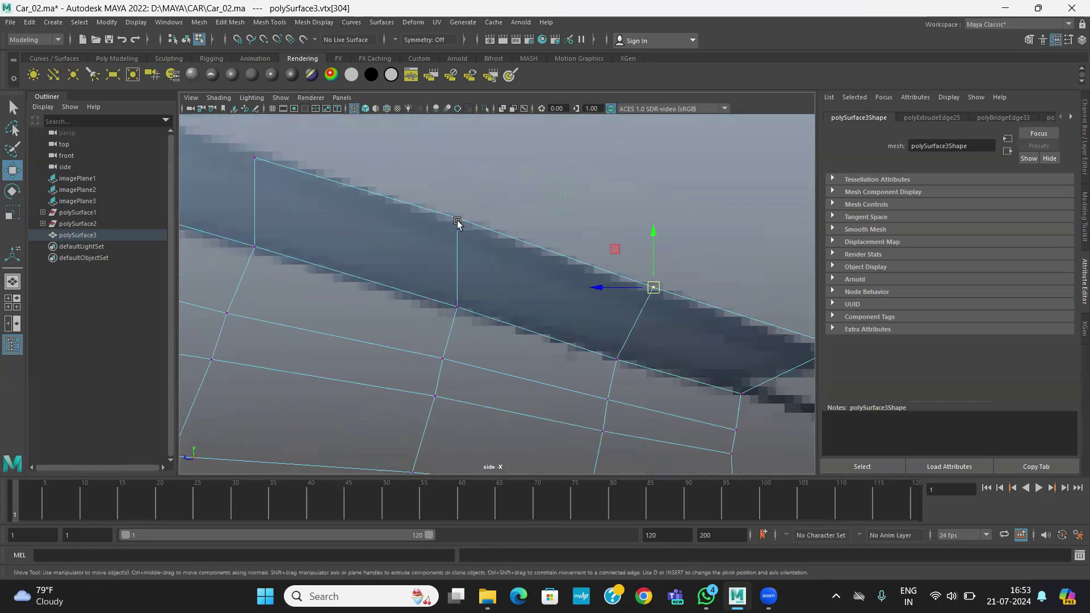
click(457, 219)
drag(457, 219, 494, 232)
click(250, 153)
drag(250, 152, 301, 178)
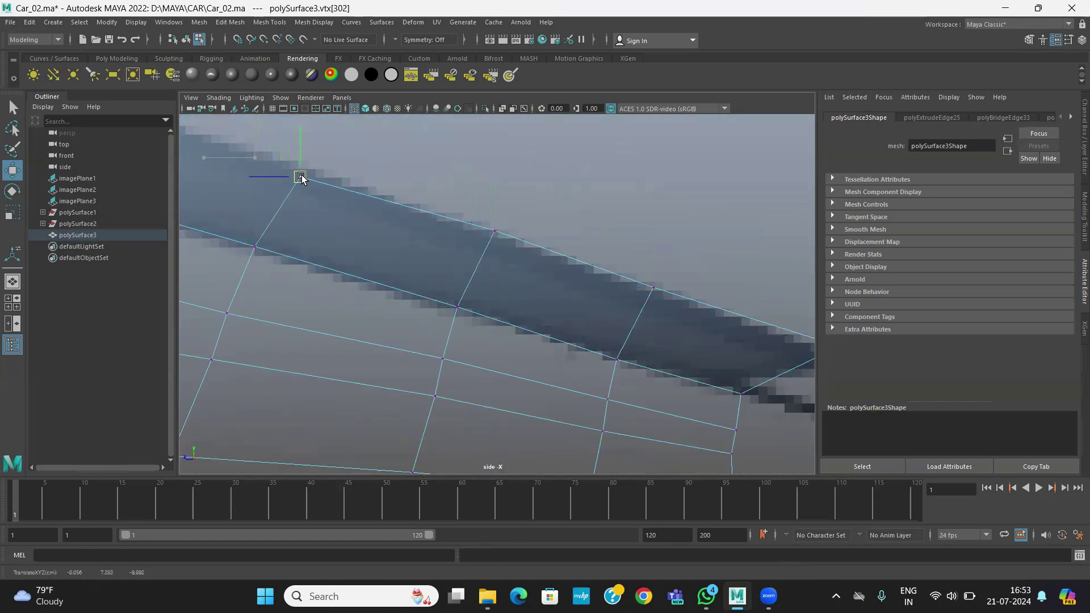
scroll(548, 310, down, 5)
scroll(625, 324, up, 4)
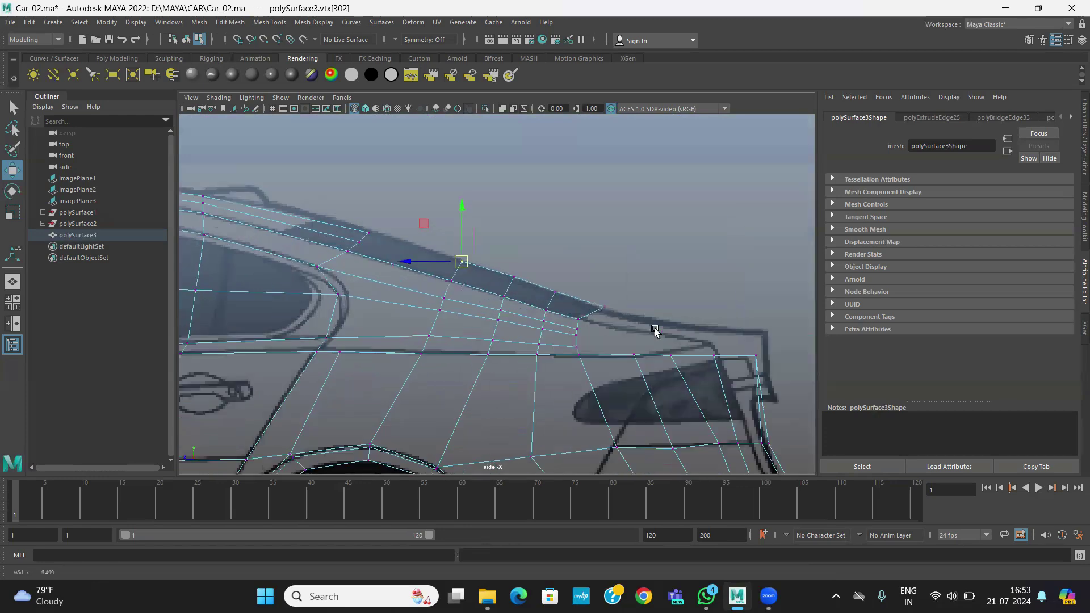
Insert a front-to-back edge loop through the middle of the extruded rear window panel and raise it slightly
key(space)
key(space)
mouse_move(535, 251)
alt+mouse_down()
mouse_move(555, 243)
mouse_move(518, 243)
mouse_move(545, 244)
alt+mouse_up()
click(269, 22)
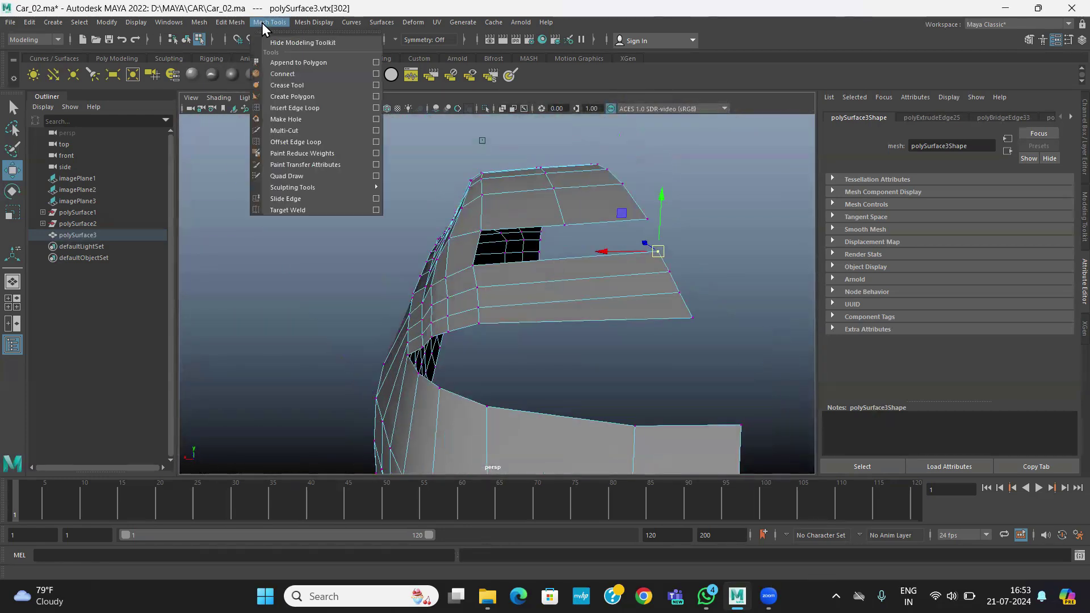
click(285, 103)
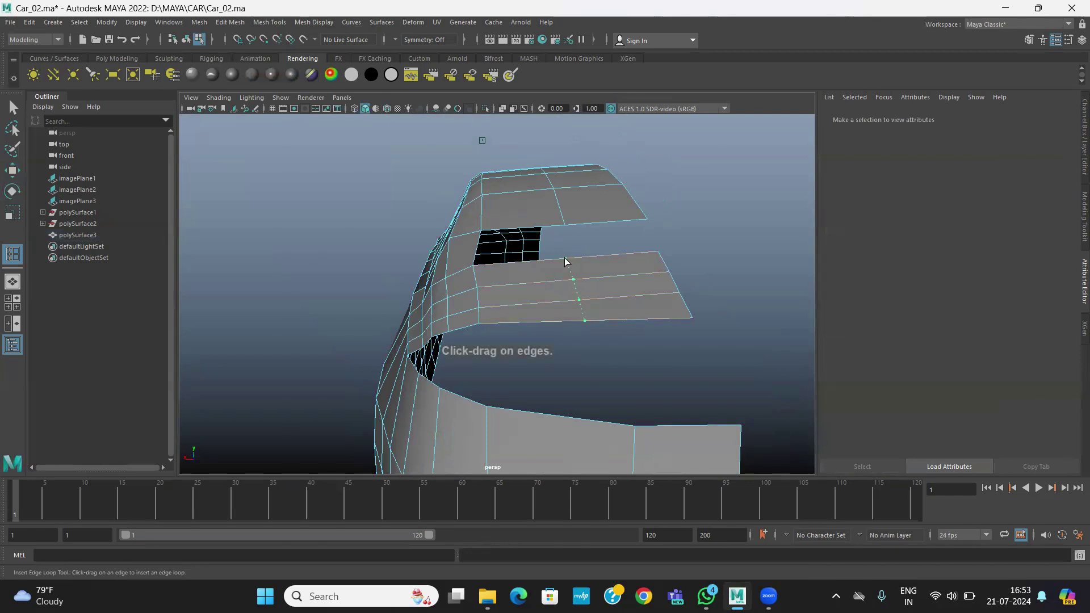
click(566, 261)
mouse_move(479, 292)
alt+mouse_down()
mouse_move(487, 312)
mouse_move(489, 297)
alt+mouse_up()
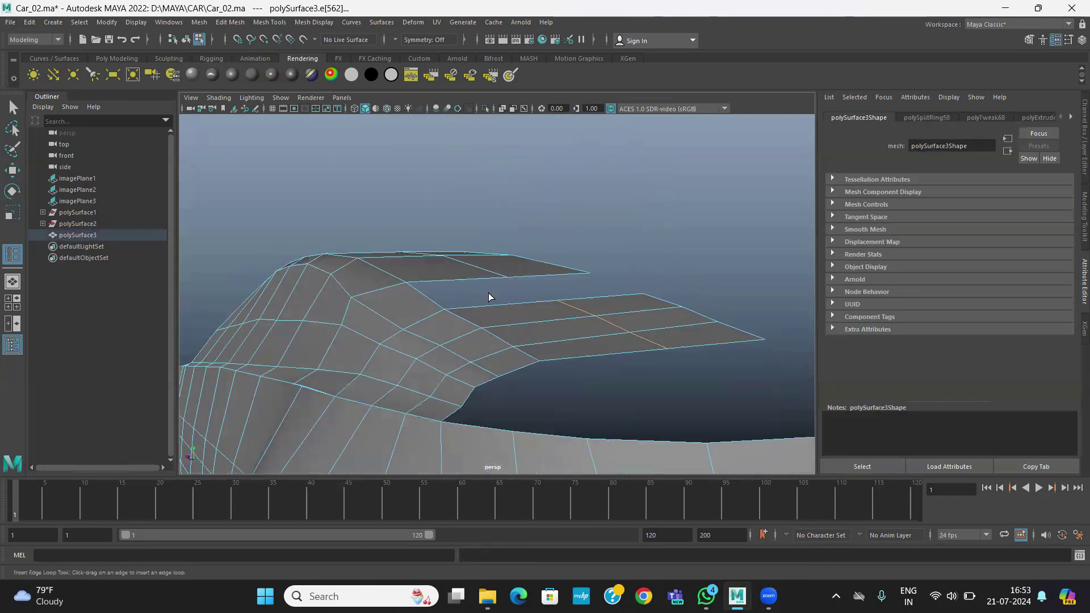
key(w)
alt+drag(562, 316, 540, 307)
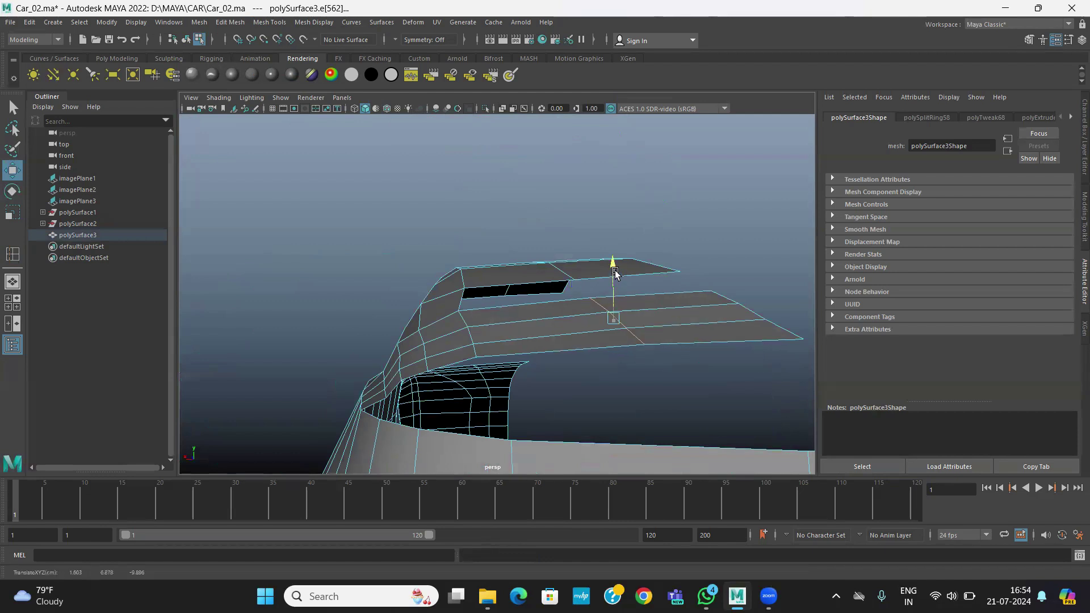
alt+drag(615, 263, 445, 250)
Bridge the roof's two open rear edges to the two facing front edges of the rear window panel
right_click(437, 235)
right_drag(434, 224, 436, 205)
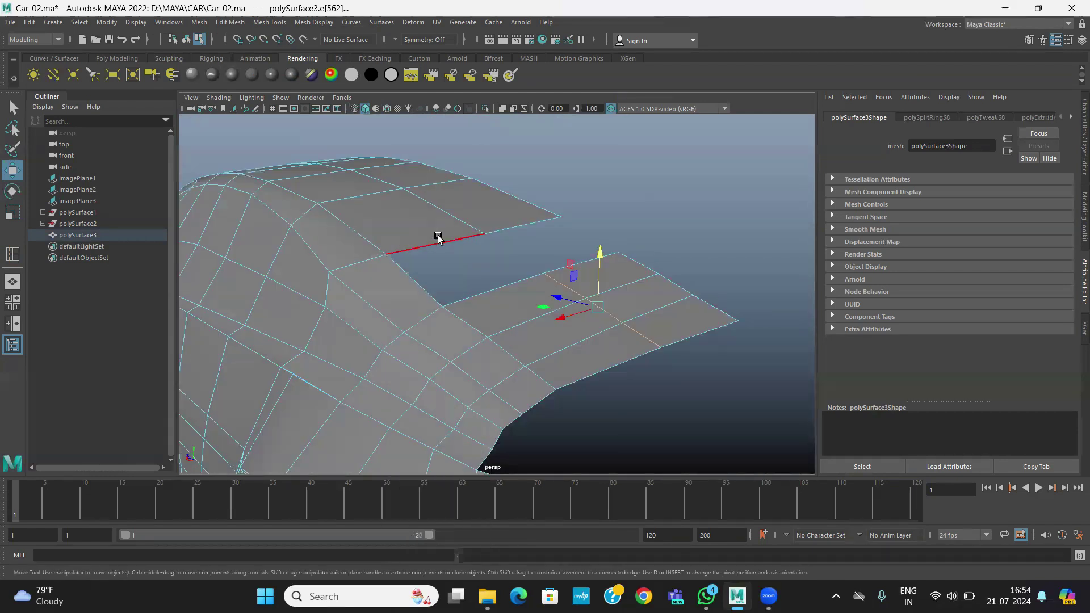
click(437, 243)
shift+click(469, 297)
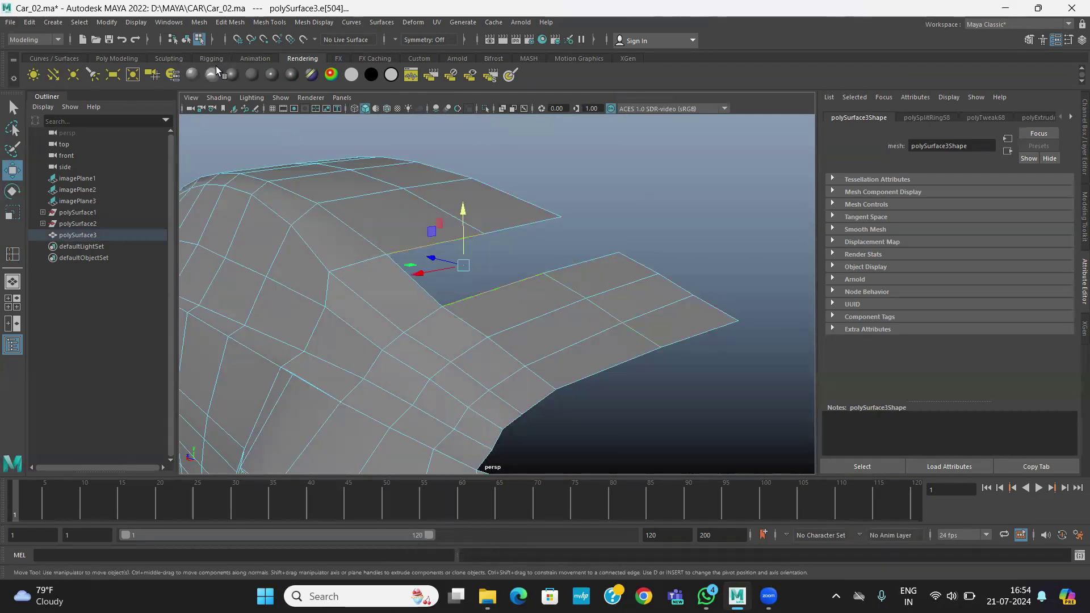
click(235, 25)
click(247, 73)
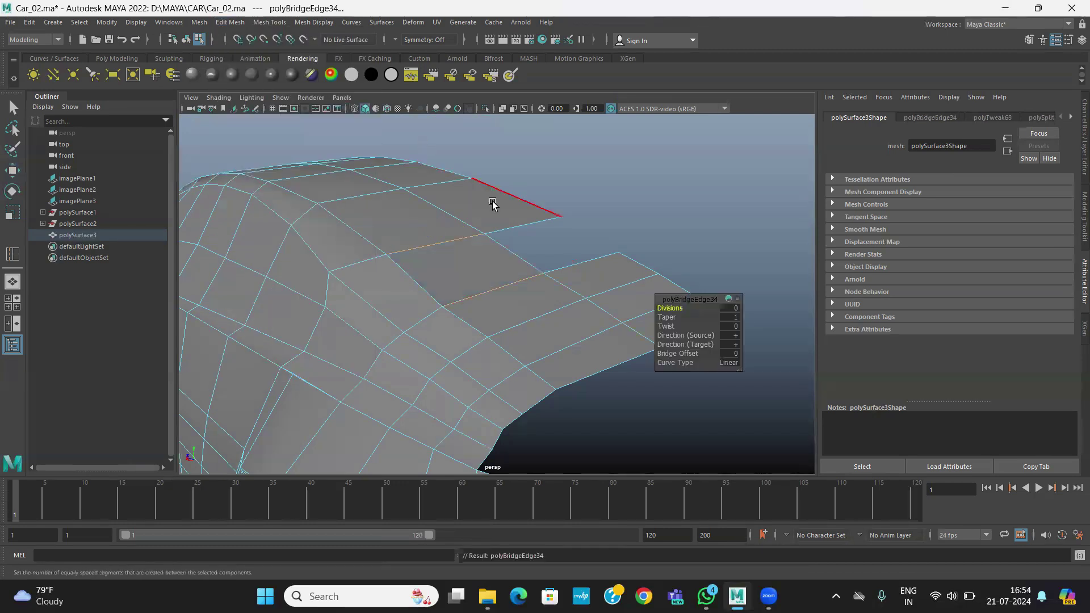
key(t)
click(506, 228)
key(g)
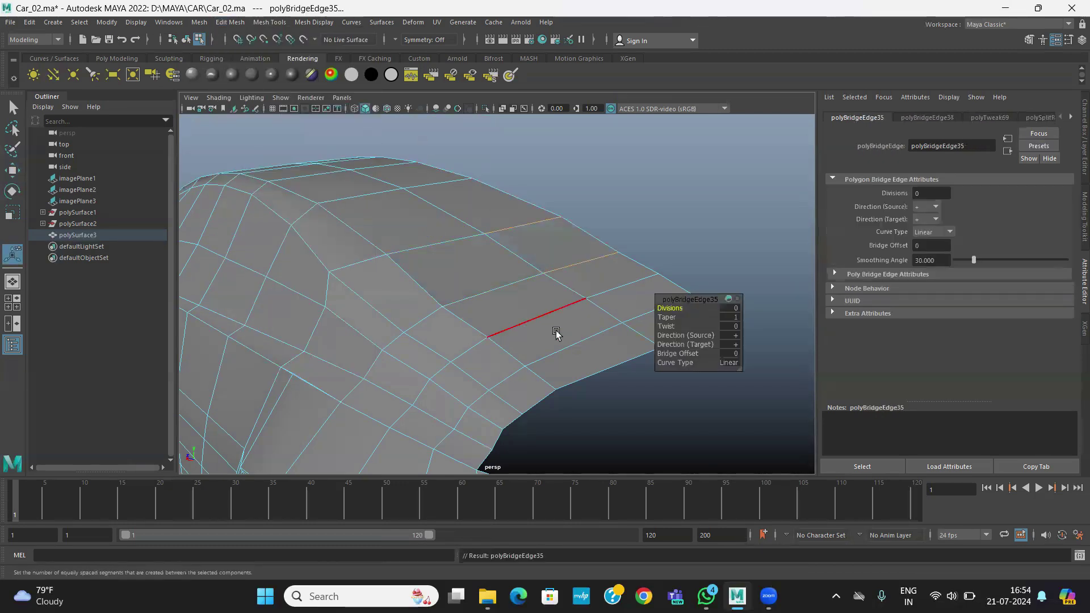
Return to object mode, select the body mesh and examine the joined roof, rear window panel and pillar from several angles
alt+right_drag(557, 333, 372, 346)
alt+drag(417, 351, 471, 330)
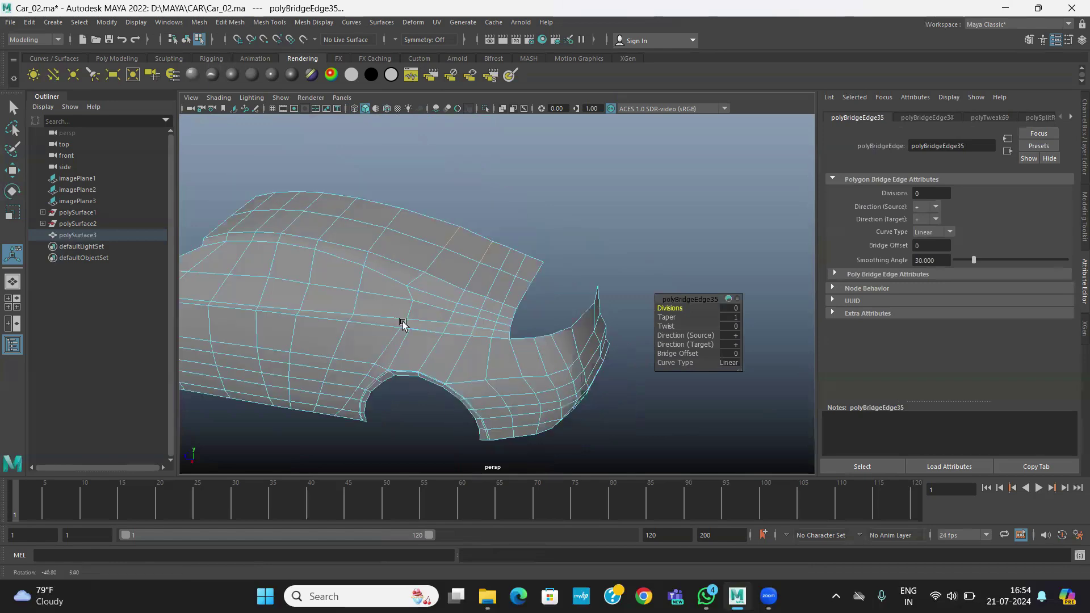
alt+drag(497, 295, 452, 278)
right_drag(453, 278, 507, 251)
key(q)
click(559, 233)
alt+drag(496, 273, 423, 256)
alt+right_drag(423, 256, 441, 247)
click(440, 246)
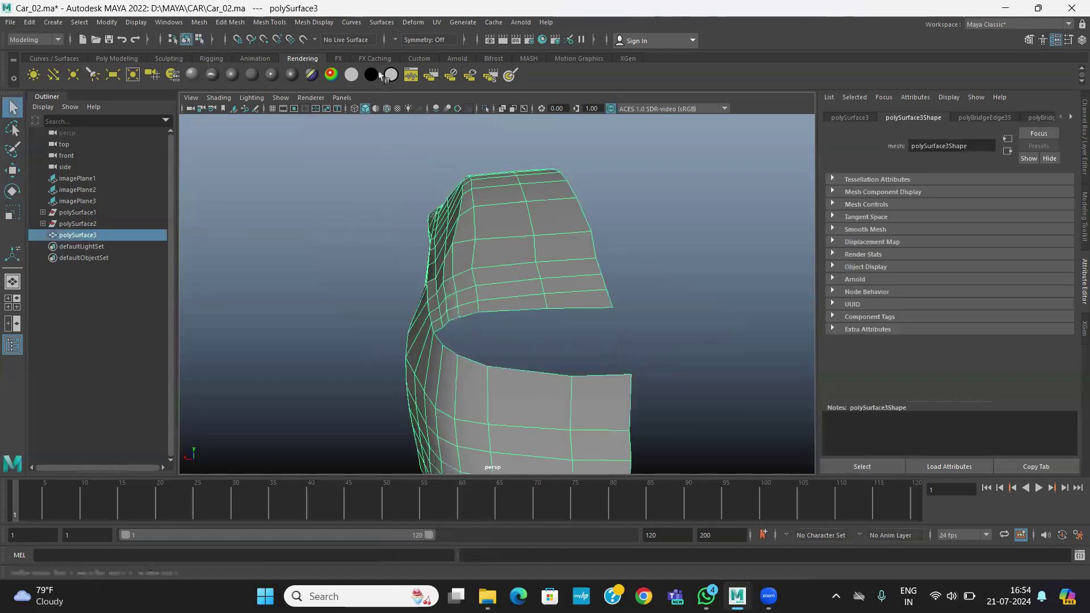
alt+drag(397, 235, 447, 249)
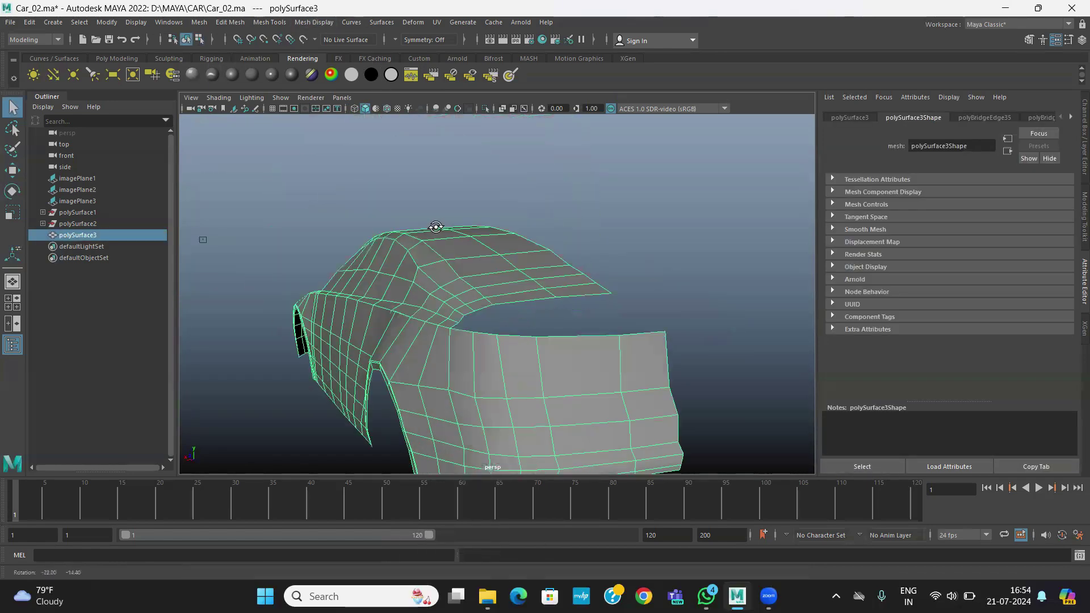
Delete the lengthwise edge loop running through the rear pillar between the window line and the roof edge
alt+drag(435, 227, 441, 274)
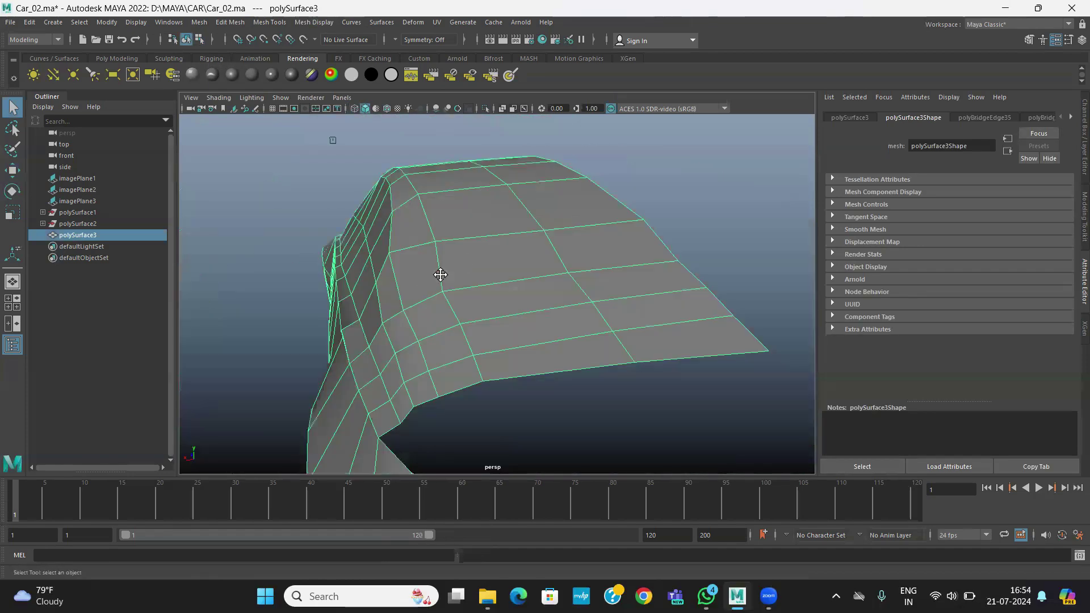
alt+middle_drag(440, 275, 462, 256)
alt+drag(462, 255, 448, 260)
right_drag(448, 260, 448, 224)
alt+middle_drag(474, 311, 526, 292)
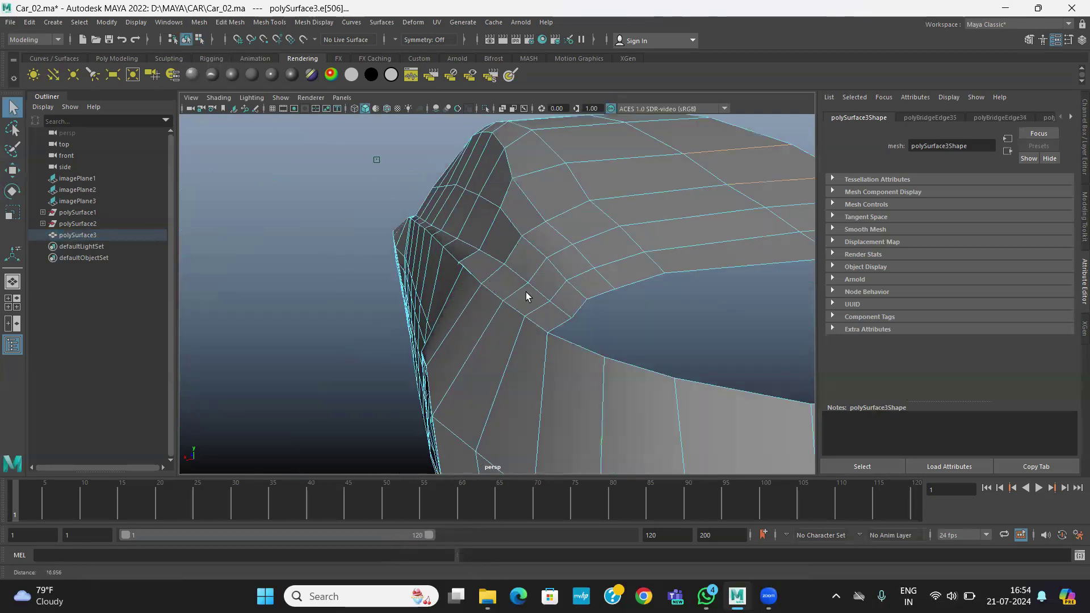
alt+right_drag(526, 292, 542, 227)
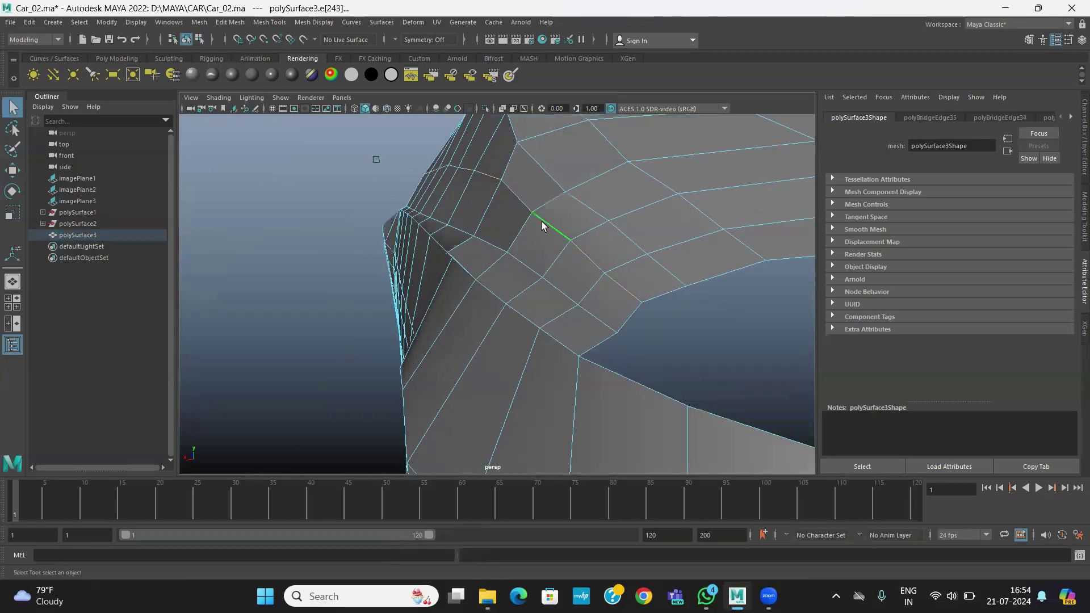
key(Delete)
key(w)
Insert a new lengthwise edge loop through the rear pillar, about midway between the window line and the roof edge
alt+drag(521, 231, 337, 94)
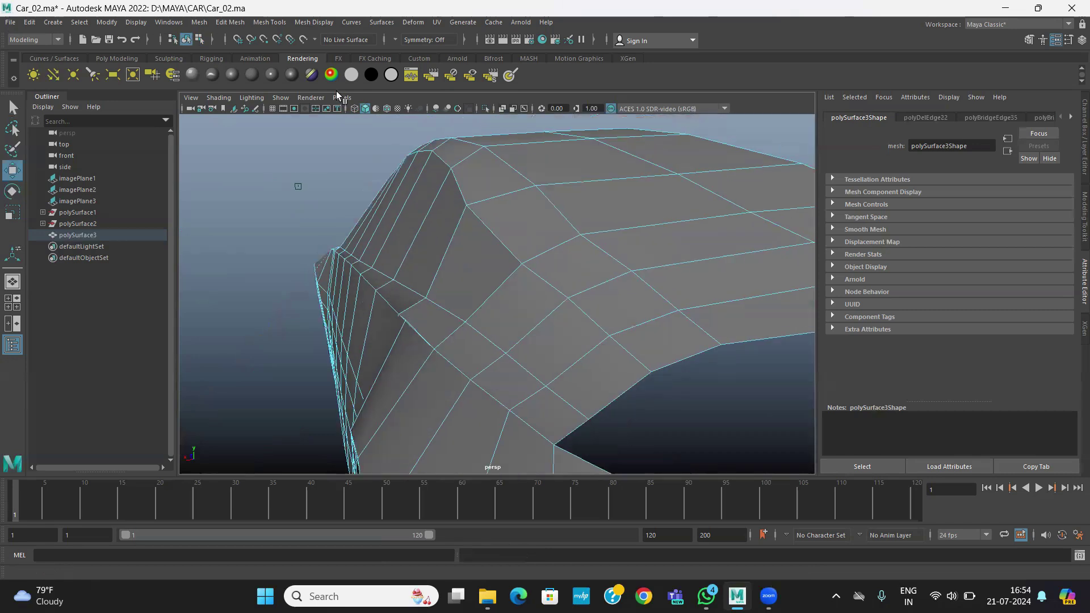
click(260, 24)
click(281, 109)
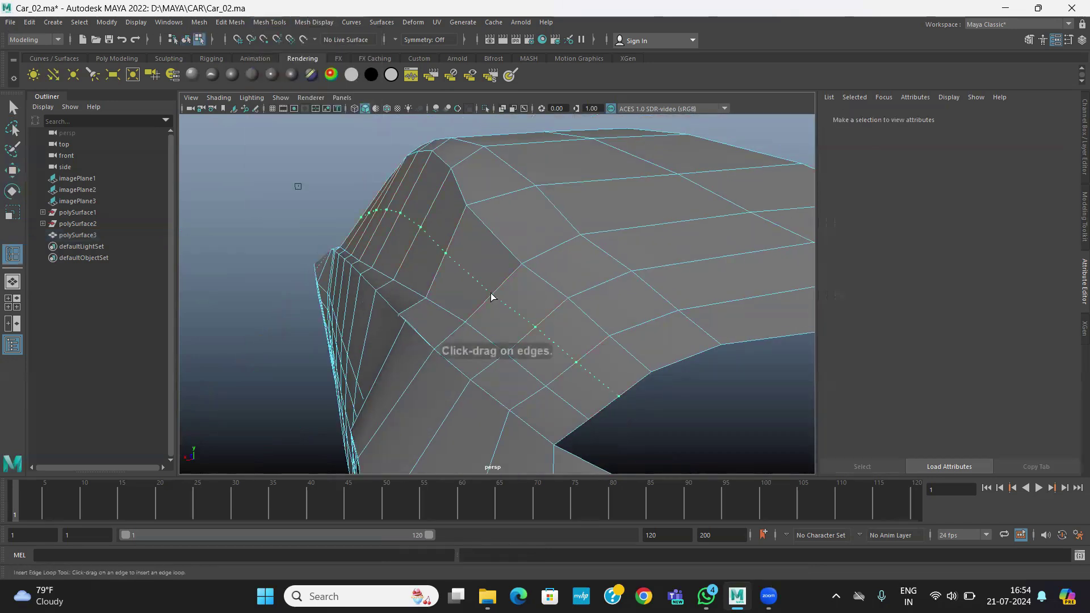
click(490, 293)
scroll(490, 293, down, 5)
alt+drag(498, 351, 318, 344)
scroll(441, 336, up, 6)
alt+middle_drag(352, 274, 435, 274)
click(16, 174)
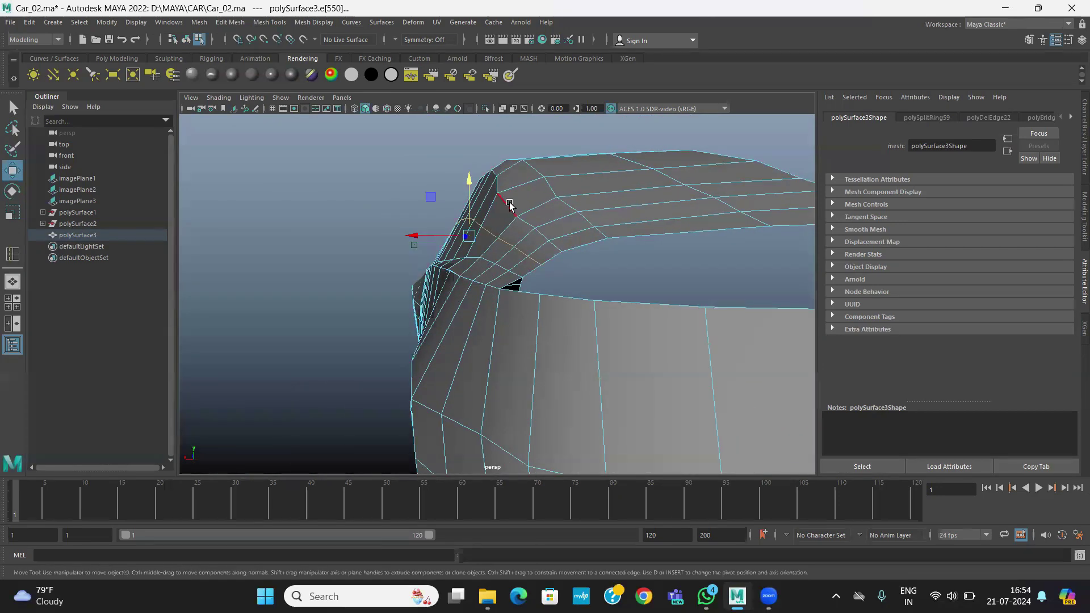
Reposition individual vertices where the rear pillar meets the roof and rear window panel to even out the surface
right_drag(510, 195, 493, 193)
alt+drag(488, 227, 470, 209)
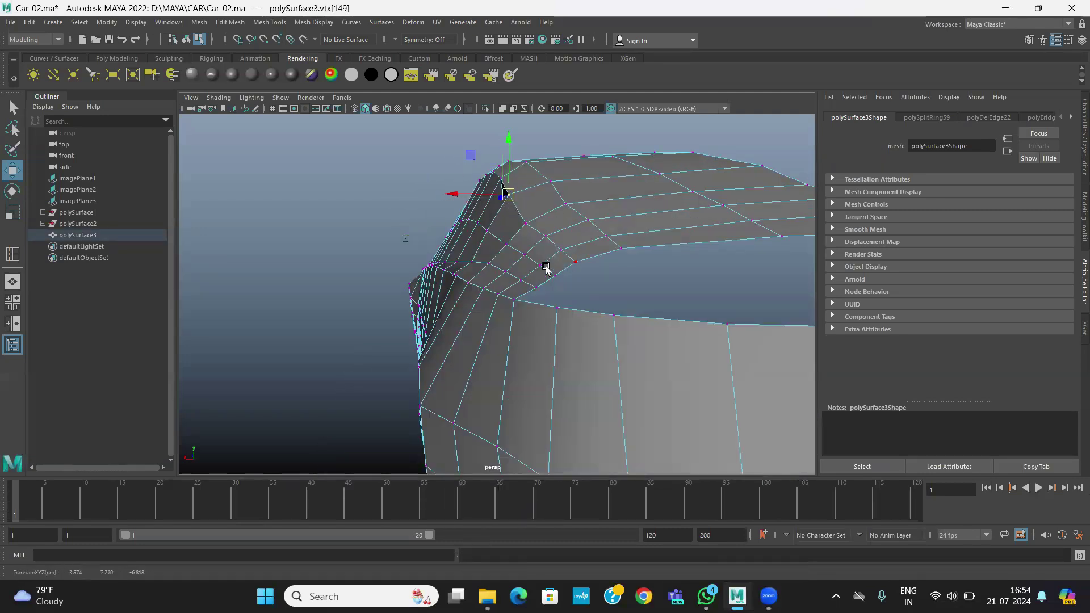
alt+drag(546, 269, 471, 255)
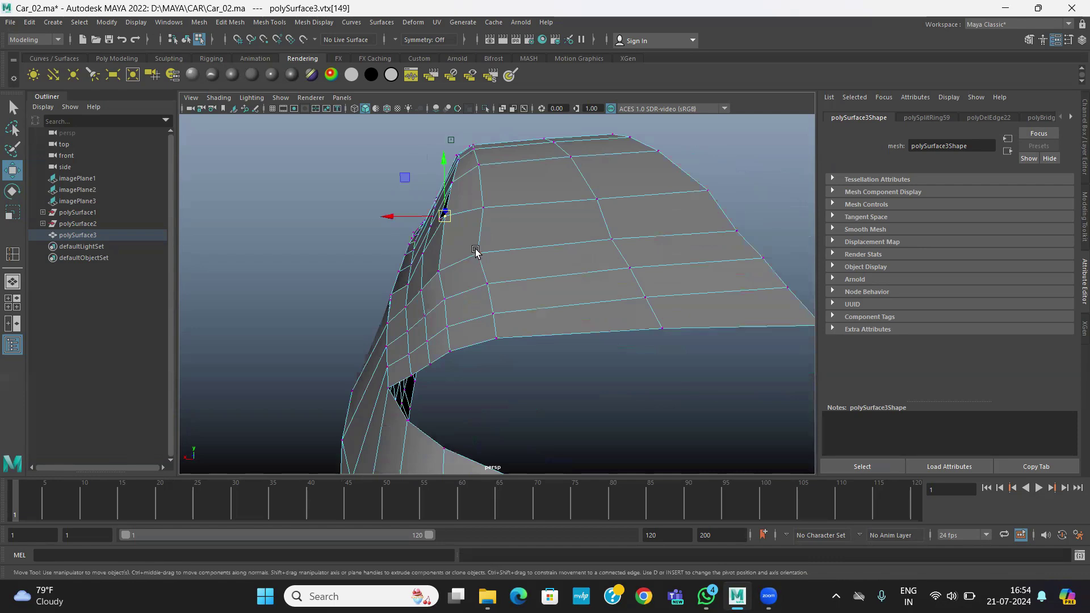
alt+drag(589, 300, 447, 265)
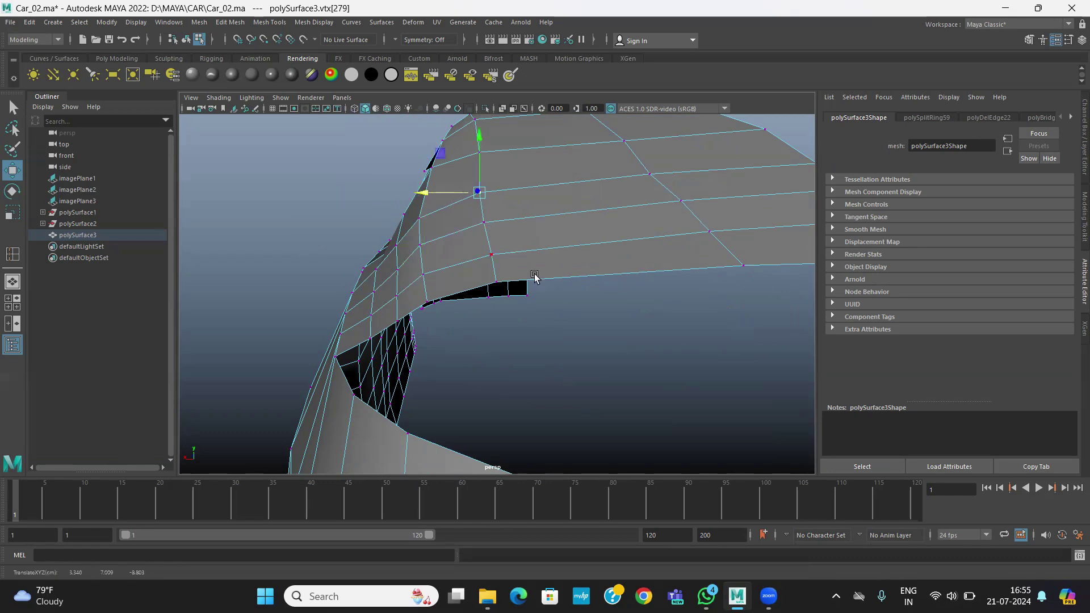
scroll(537, 275, down, 5)
alt+drag(540, 272, 565, 226)
Return to object mode and soften the edges of the body mesh
right_drag(566, 225, 609, 205)
alt+drag(609, 205, 502, 251)
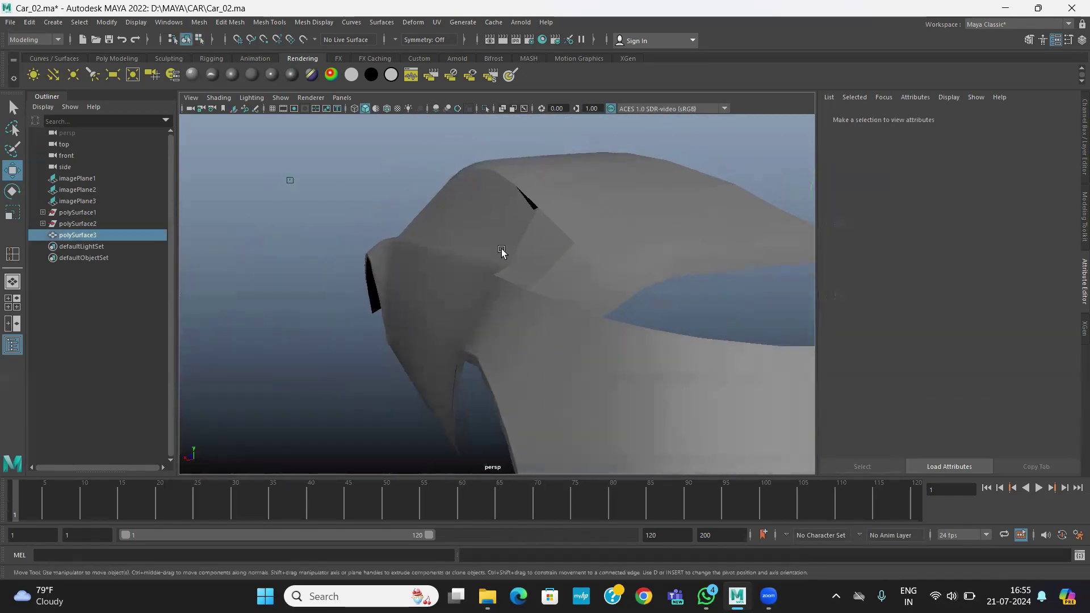
click(502, 251)
click(299, 25)
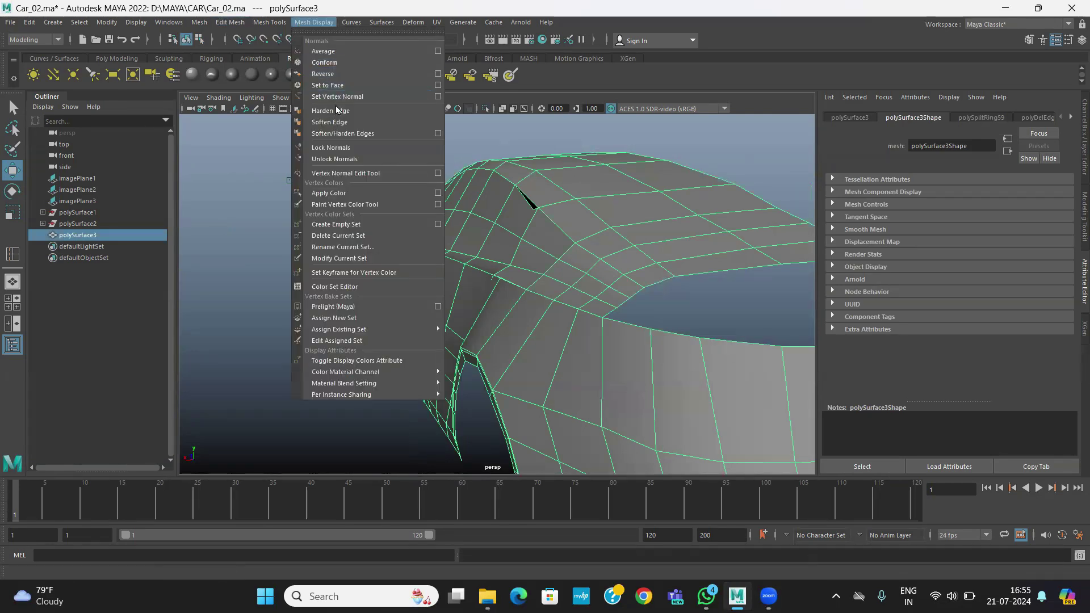
click(329, 123)
click(324, 272)
Delete the upper pillar face bordering the black gap beneath the roof edge
alt+drag(498, 256, 504, 343)
click(596, 305)
alt+drag(493, 306, 564, 263)
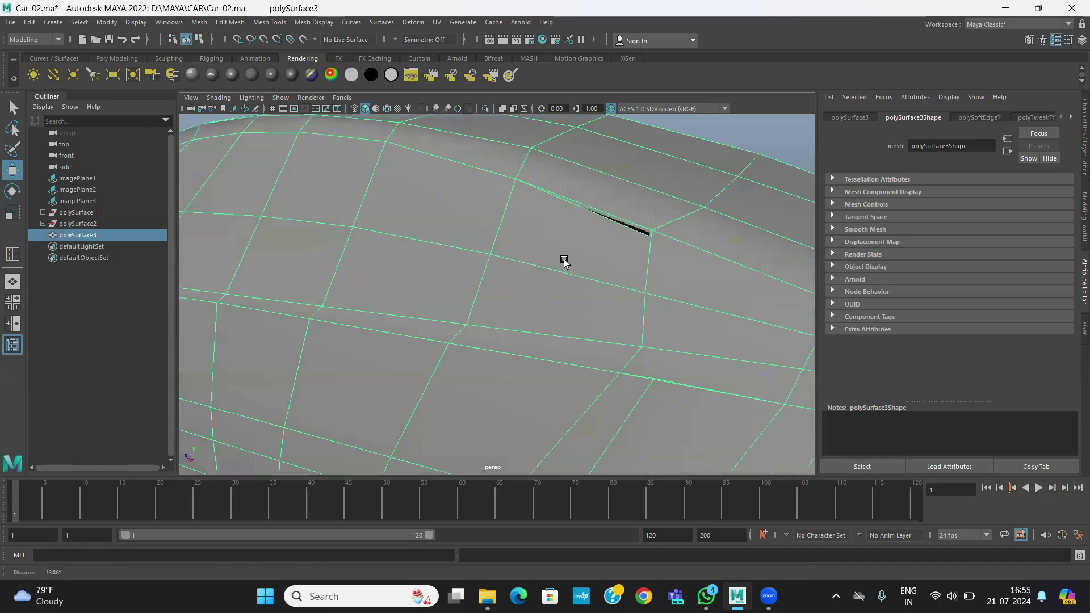
alt+middle_drag(565, 262, 507, 253)
right_drag(507, 254, 572, 247)
click(500, 263)
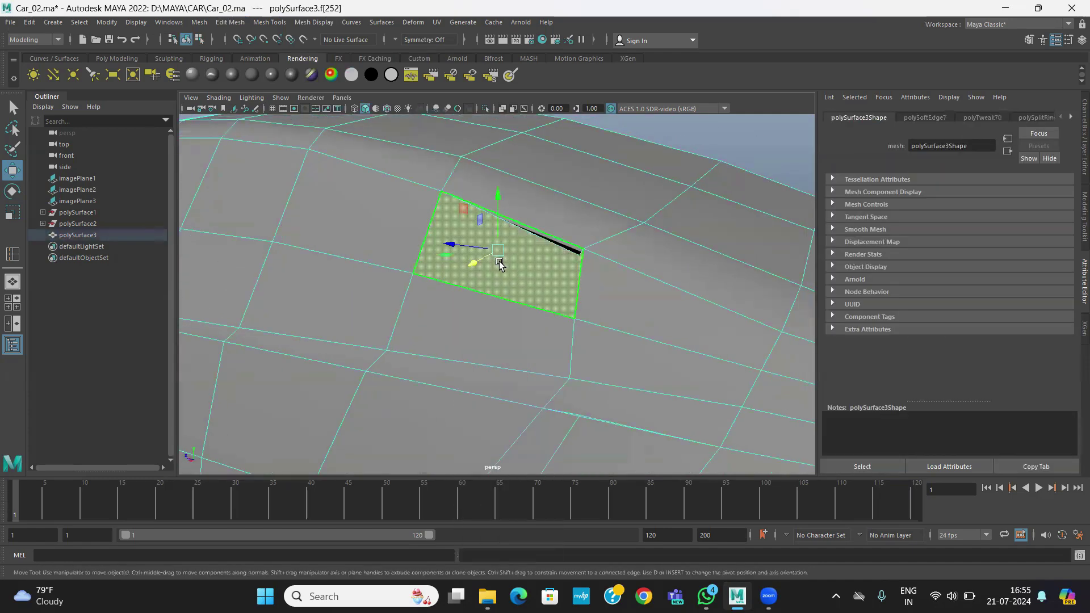
key(Delete)
Delete the stray face left behind the opening under the roof edge to clear the hole
alt+drag(499, 262, 571, 307)
alt+right_drag(570, 307, 625, 259)
click(691, 181)
key(f)
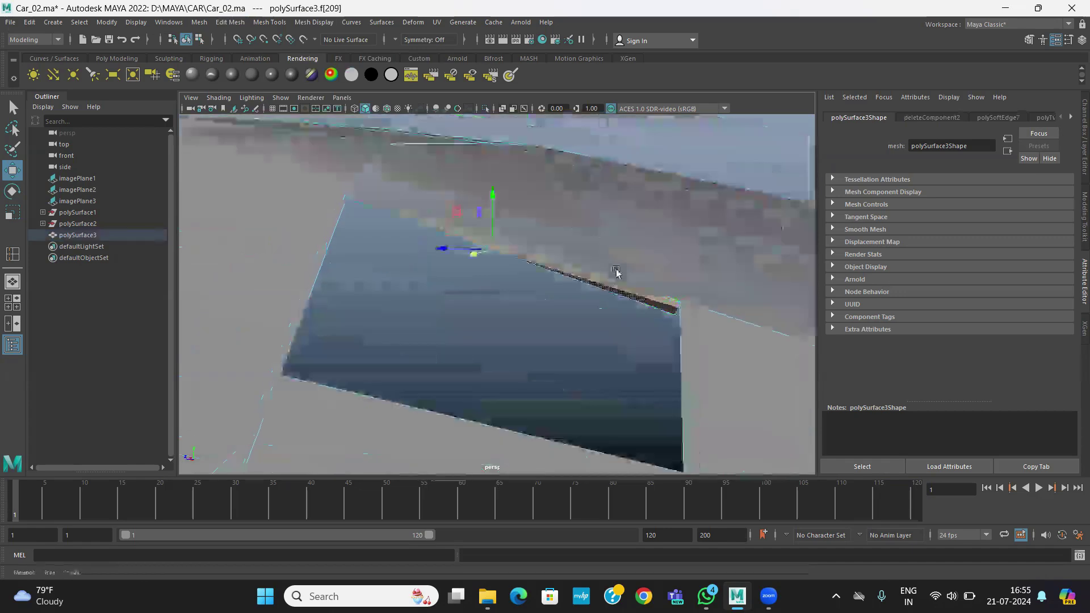
key(a)
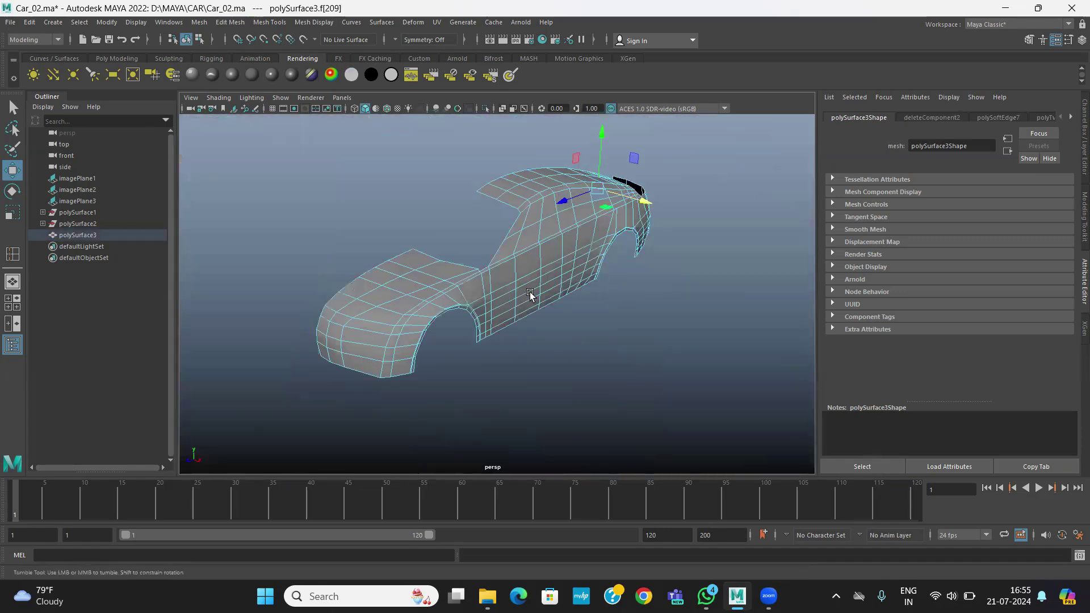
scroll(689, 358, up, 3)
key(f)
key(Delete)
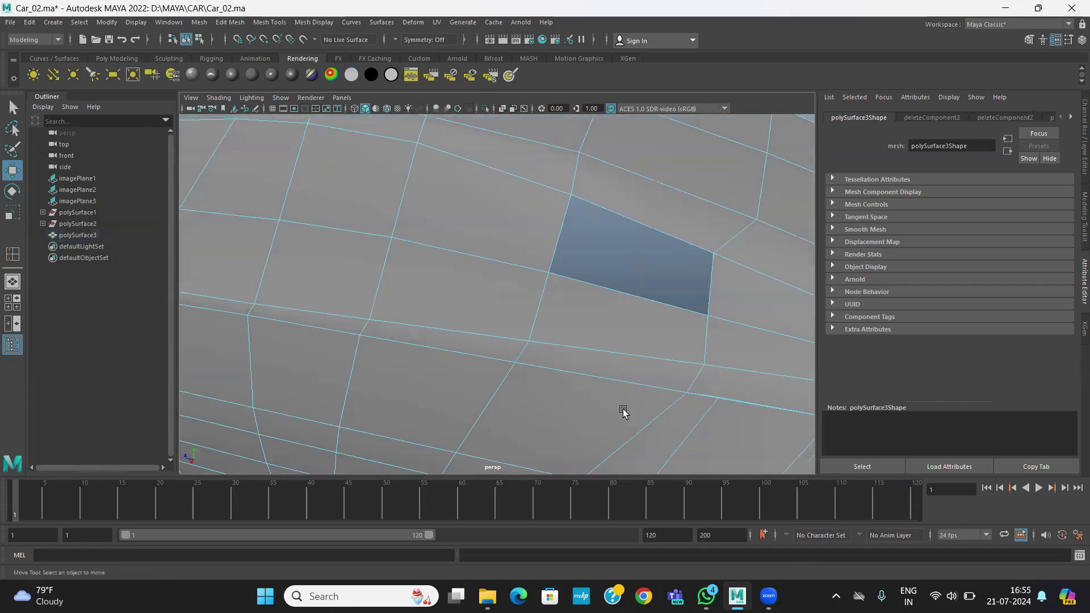
Bridge the hole's front and rear edges to rebuild the pillar face, and return to object mode with the body selected
right_drag(528, 234, 520, 204)
click(538, 234)
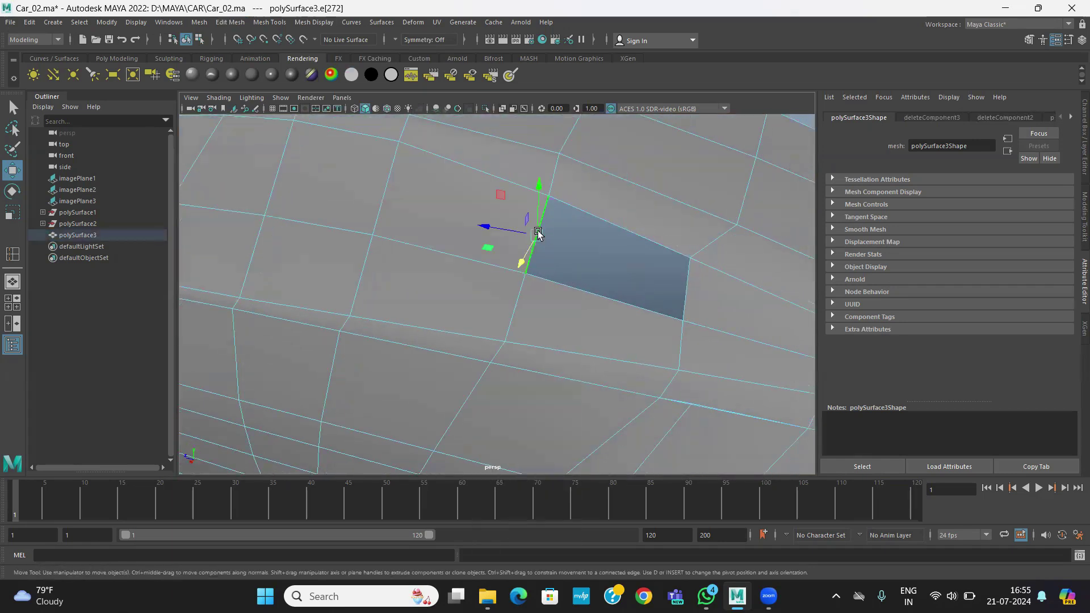
click(233, 28)
click(251, 75)
alt+right_drag(431, 278, 453, 305)
right_drag(508, 230, 554, 199)
alt+drag(470, 326, 528, 307)
alt+right_drag(528, 307, 454, 301)
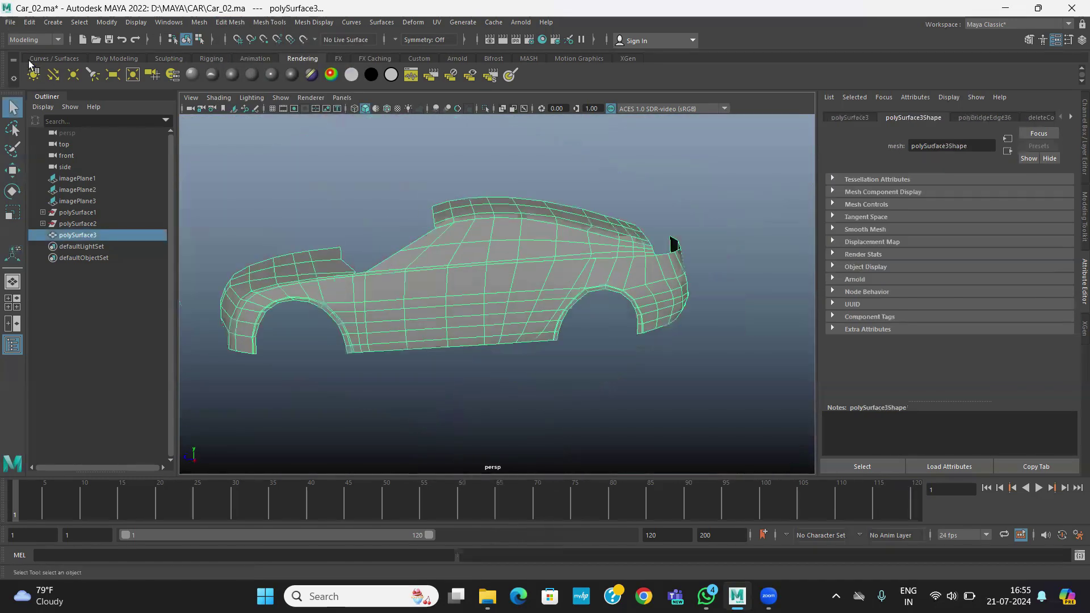
Delete all non-deformer history in the scene and assign a new Lambert material to the body mesh
click(30, 22)
mouse_move(142, 167)
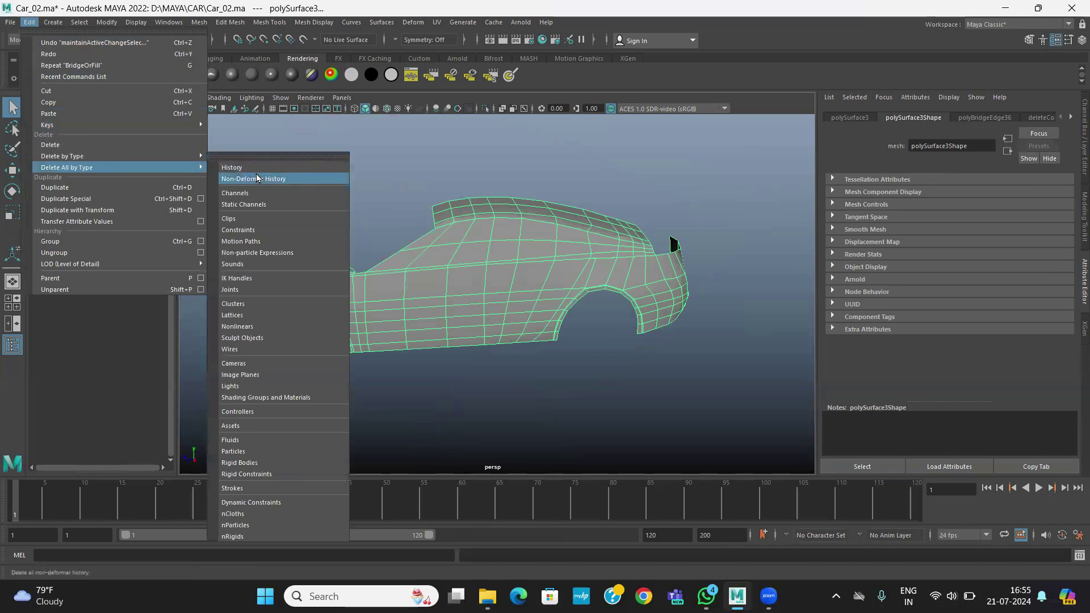
click(256, 178)
alt+right_drag(519, 219, 509, 260)
alt+right_drag(502, 190, 545, 192)
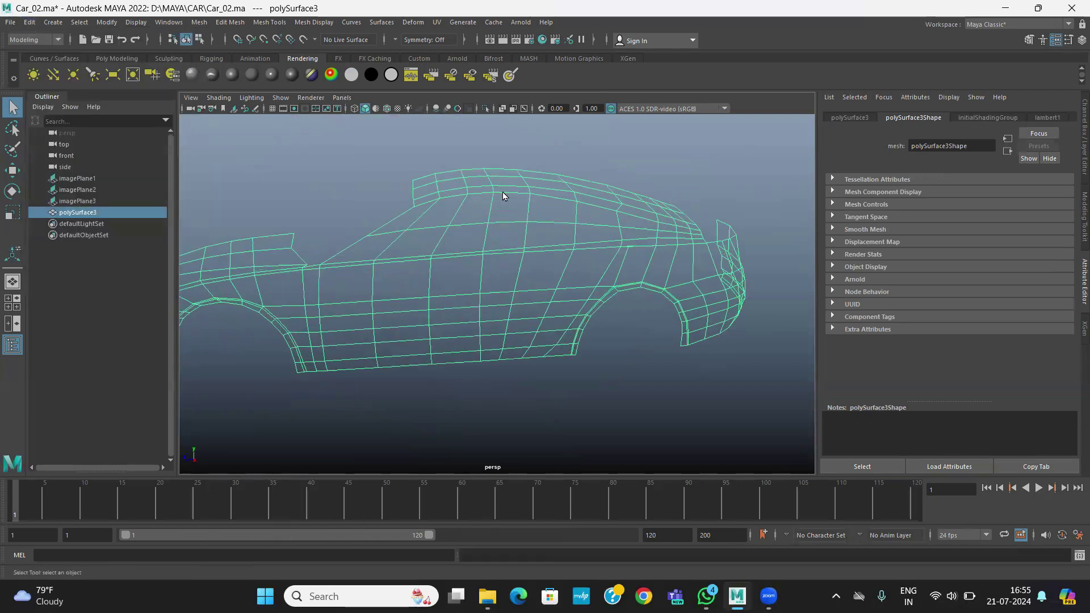
click(252, 75)
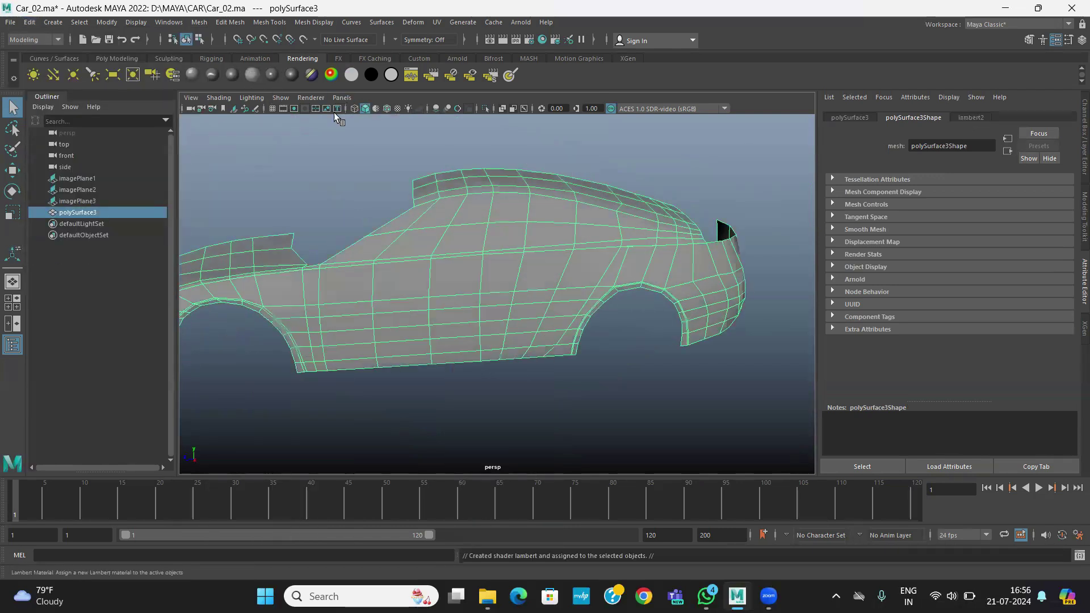
click(643, 193)
alt+drag(642, 193, 524, 225)
Insert a crosswise edge loop over the rear roof, starting on the roof edge just behind the front corner of the rebuilt pillar face
click(512, 236)
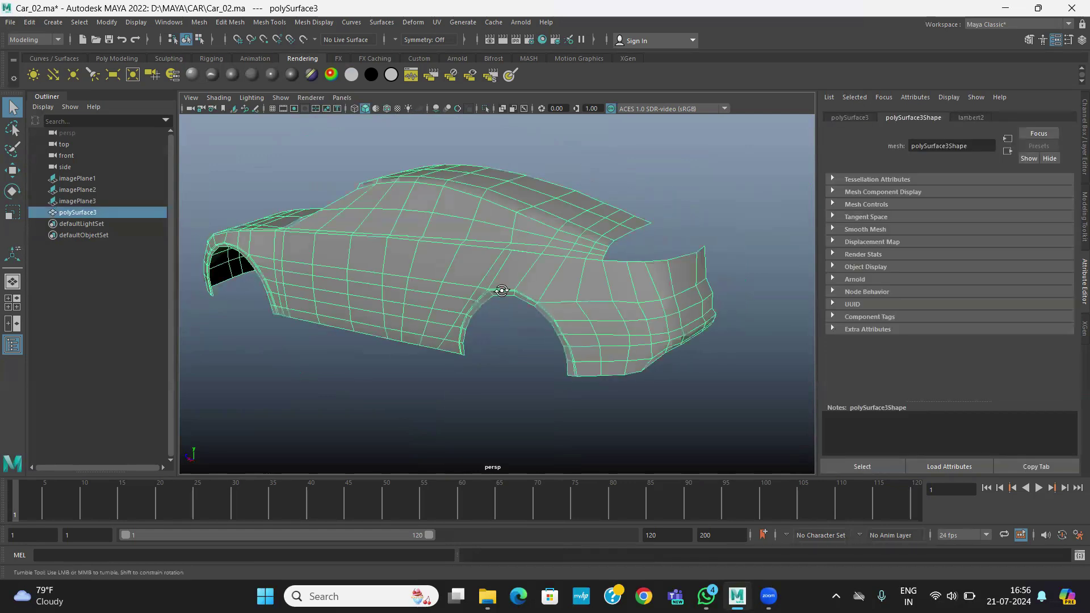
scroll(594, 227, down, 5)
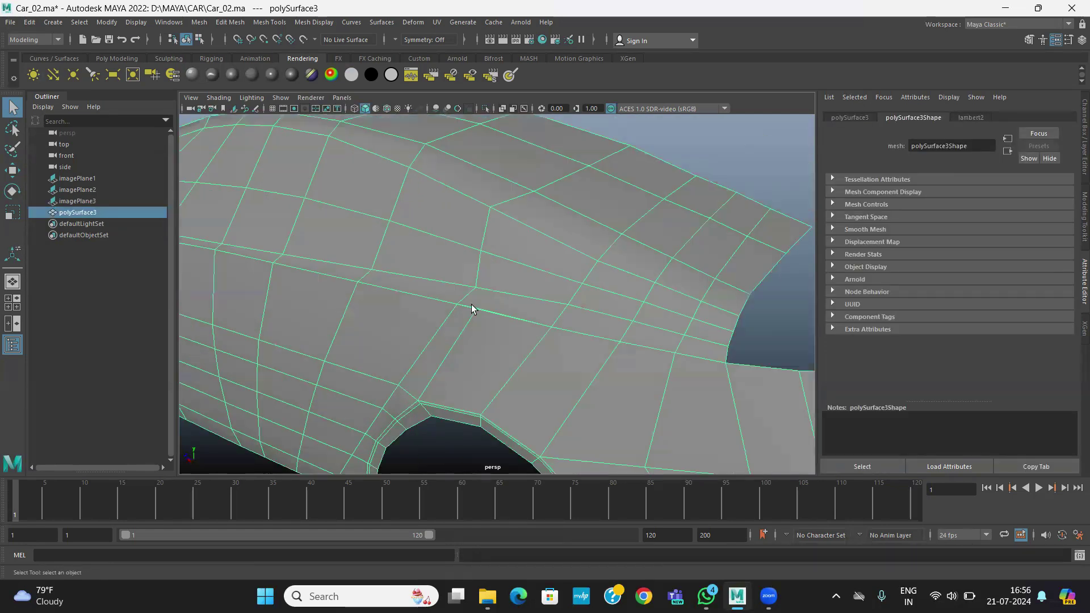
click(268, 22)
click(284, 85)
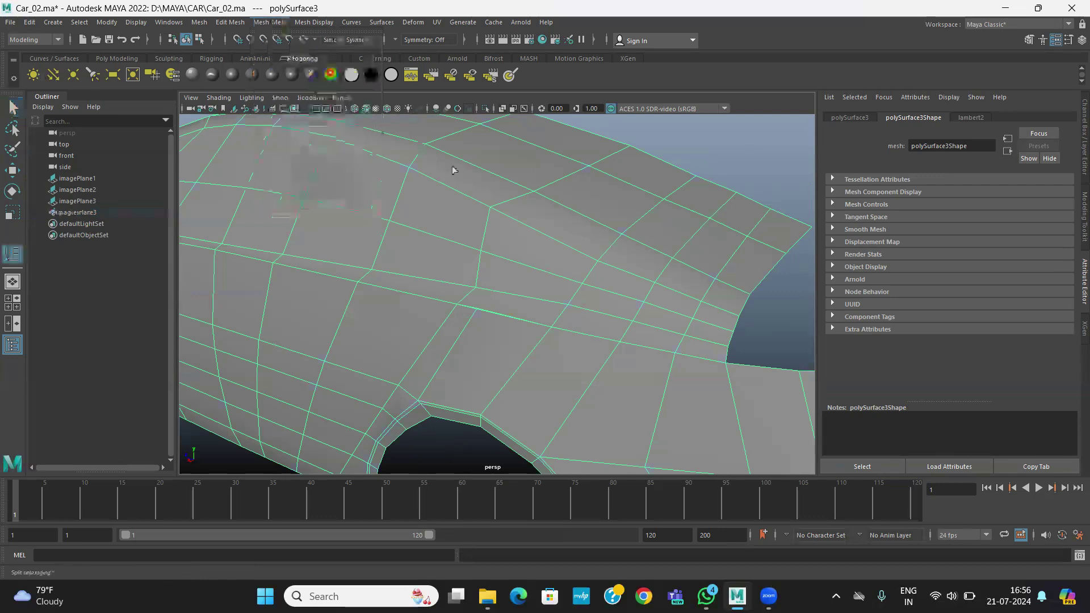
click(517, 224)
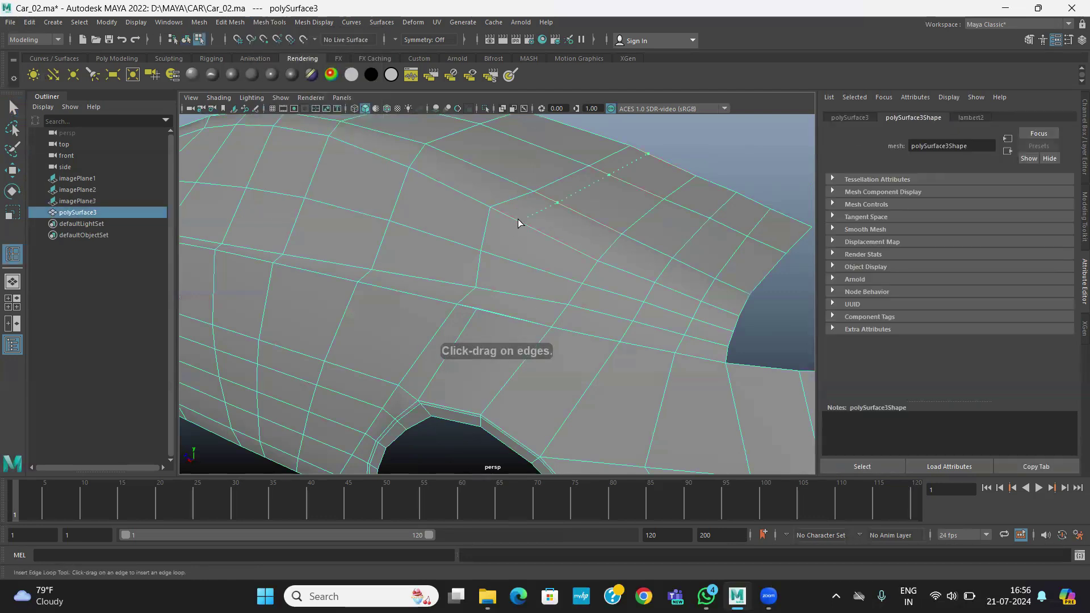
alt+right_drag(554, 324, 468, 298)
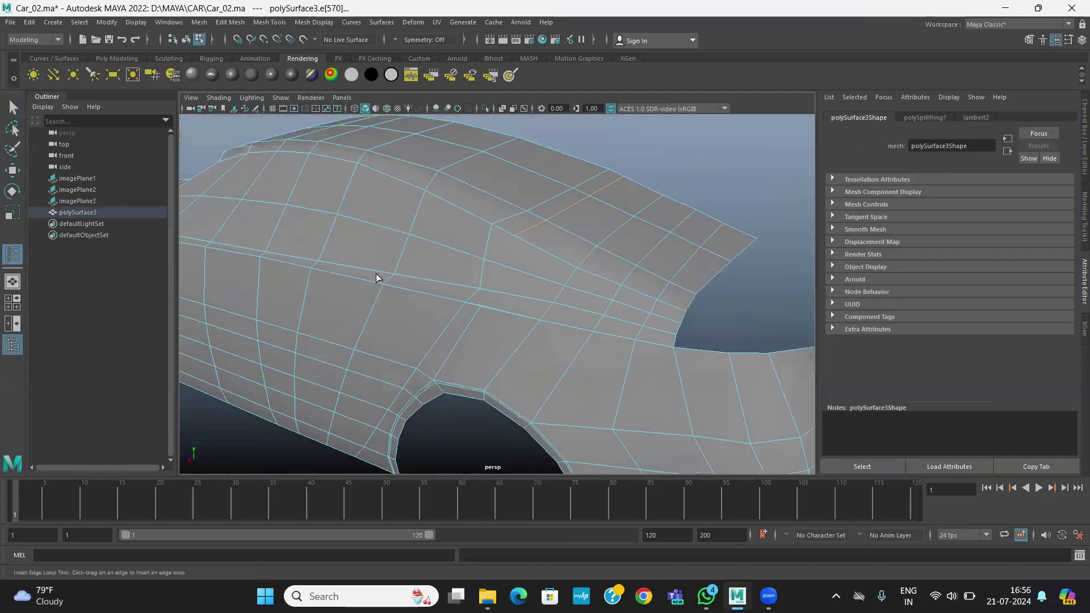
Delete the upper pillar face directly below the start of the new roof edge loop
click(13, 170)
scroll(533, 266, up, 4)
right_drag(529, 220, 522, 251)
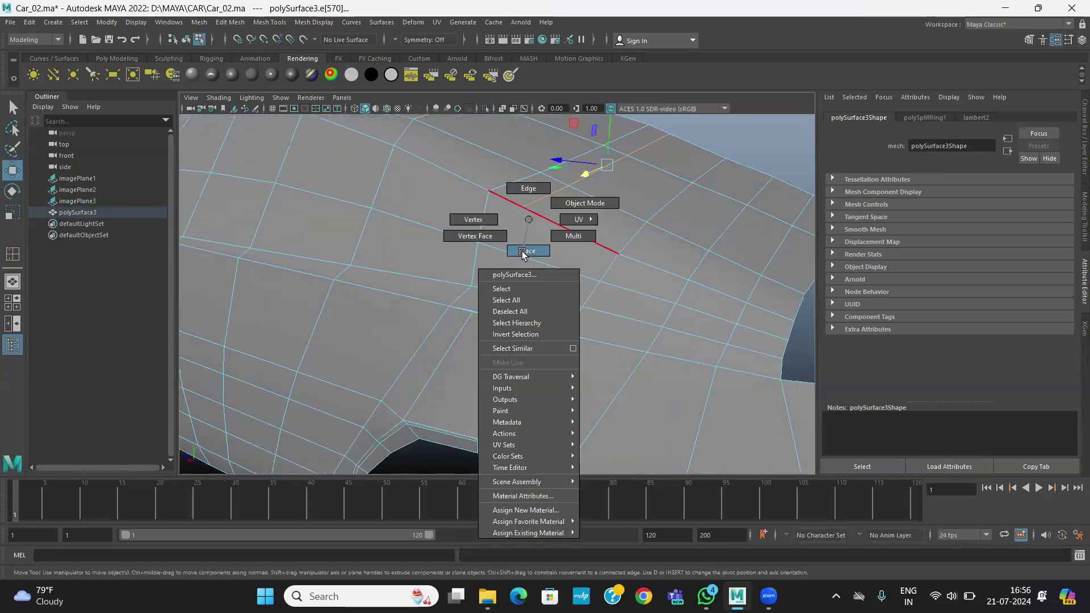
click(521, 225)
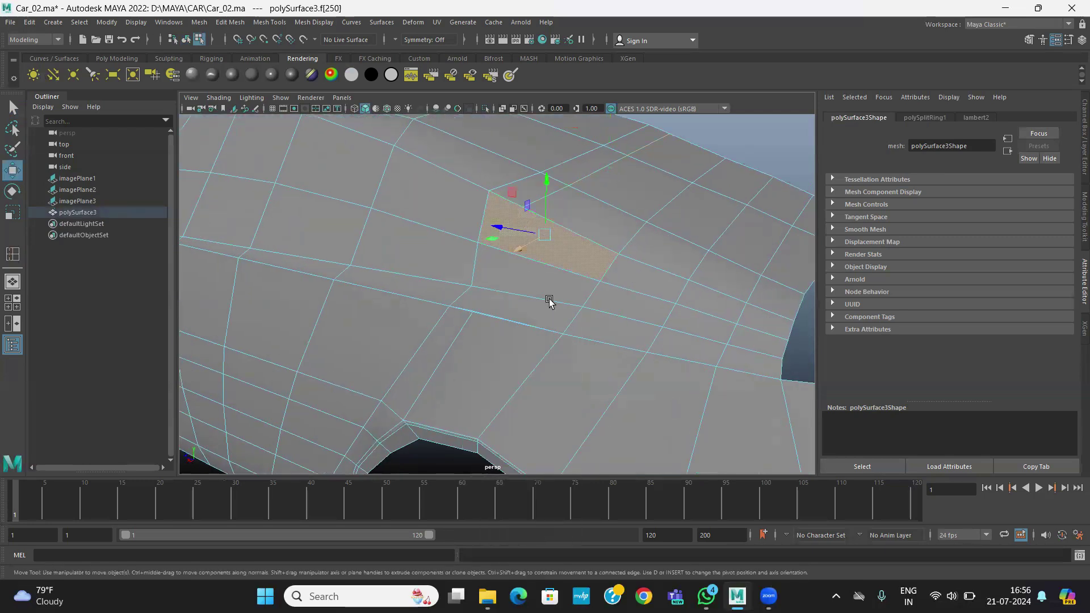
scroll(559, 309, up, 3)
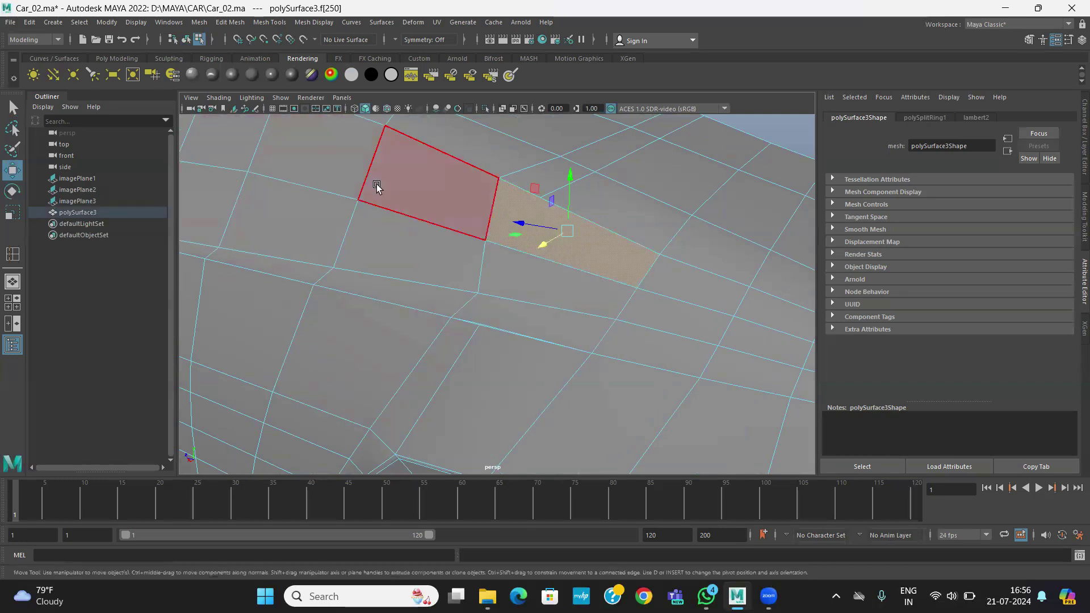
key(Delete)
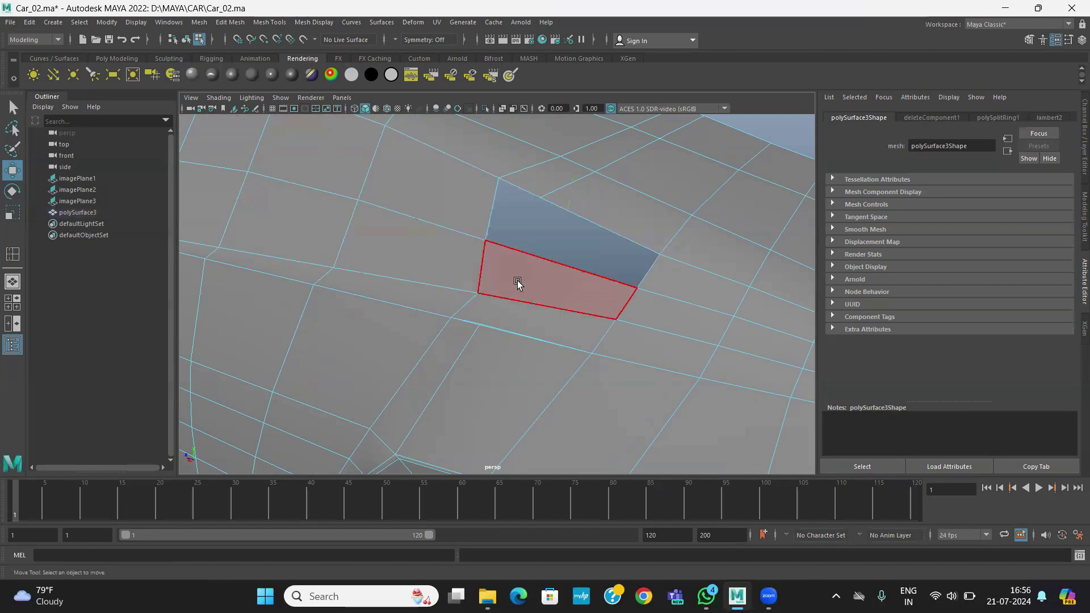
Insert an edge loop down through the narrow faces below the hole, close to the hole's front corner
scroll(526, 300, up, 3)
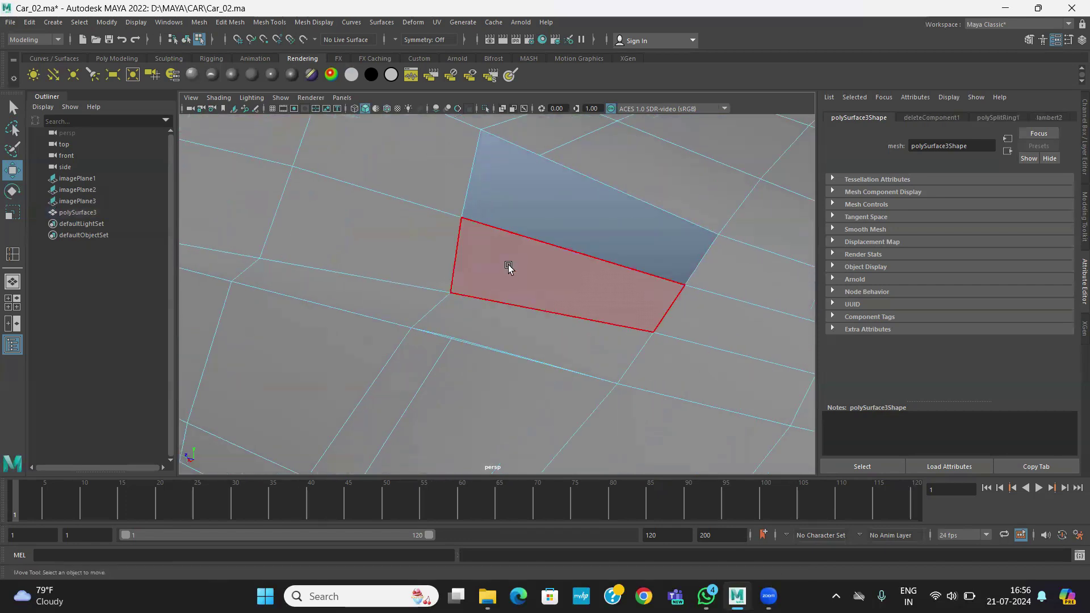
alt+middle_drag(527, 265, 513, 271)
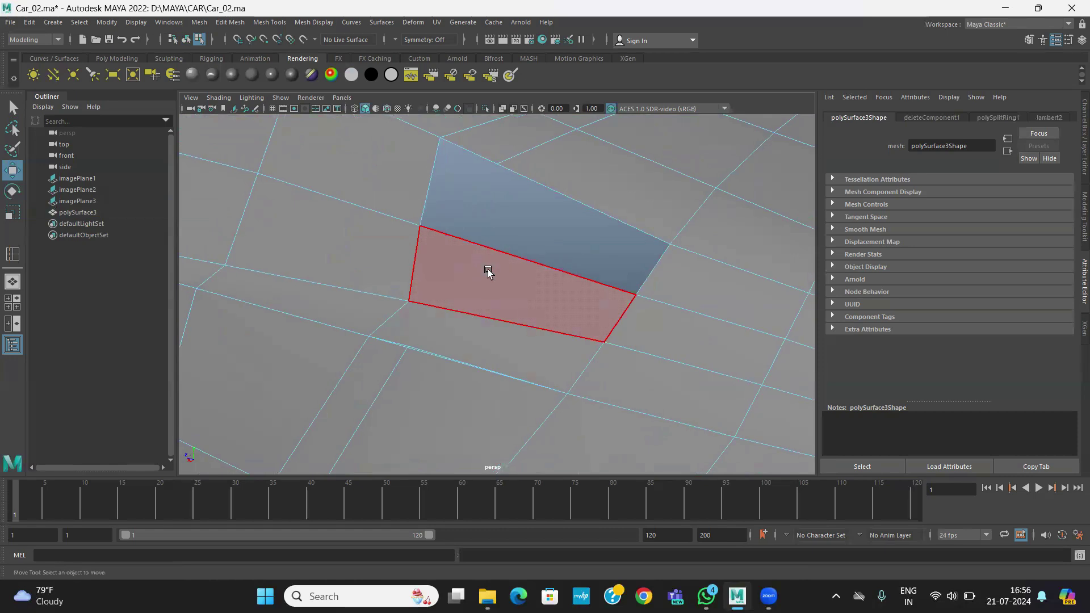
alt+drag(488, 273, 359, 295)
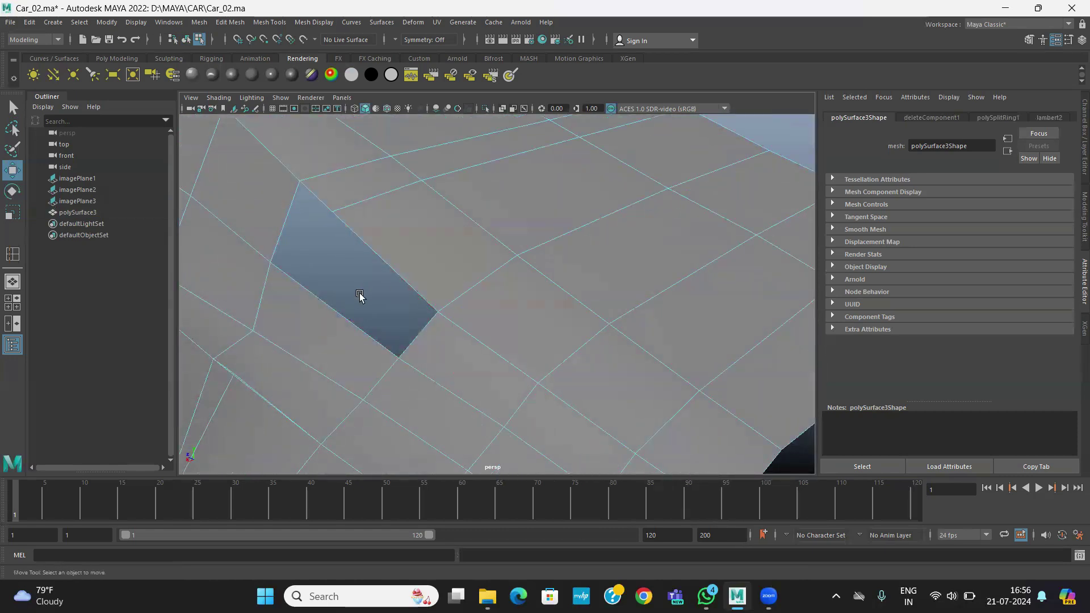
click(267, 23)
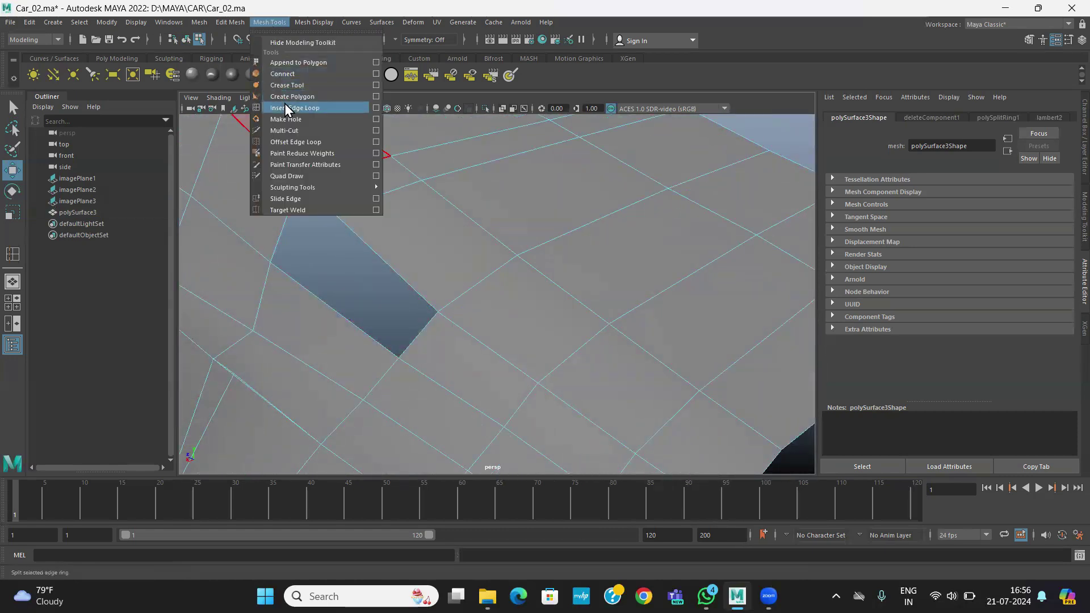
click(285, 103)
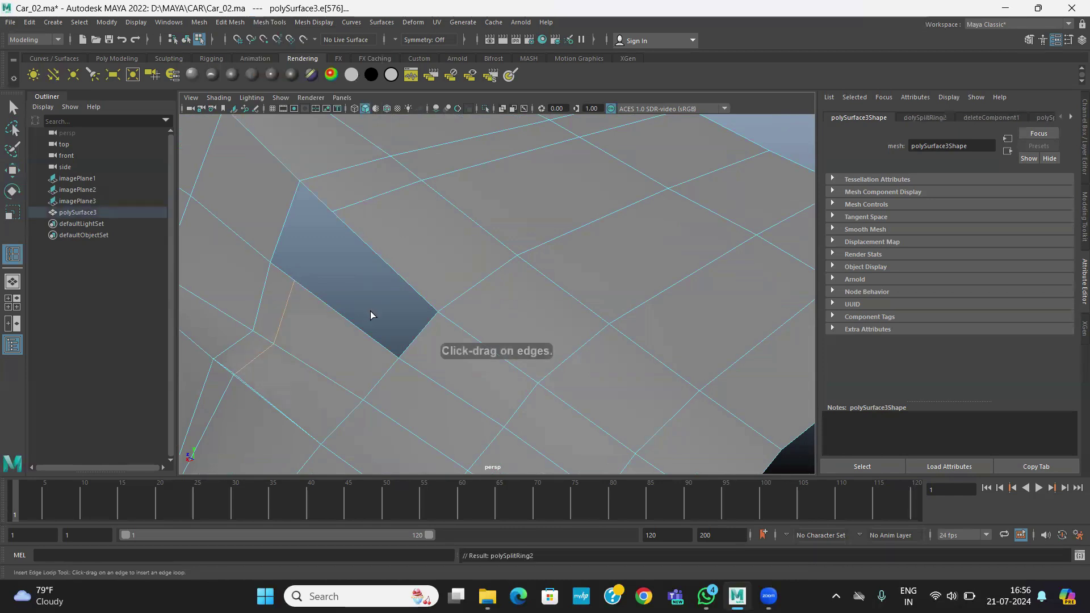
Merge the two nearly coincident vertices at the lower end of the new edge loop below the pillar hole
alt+drag(370, 315, 399, 321)
alt+right_drag(399, 321, 434, 353)
alt+drag(433, 353, 363, 343)
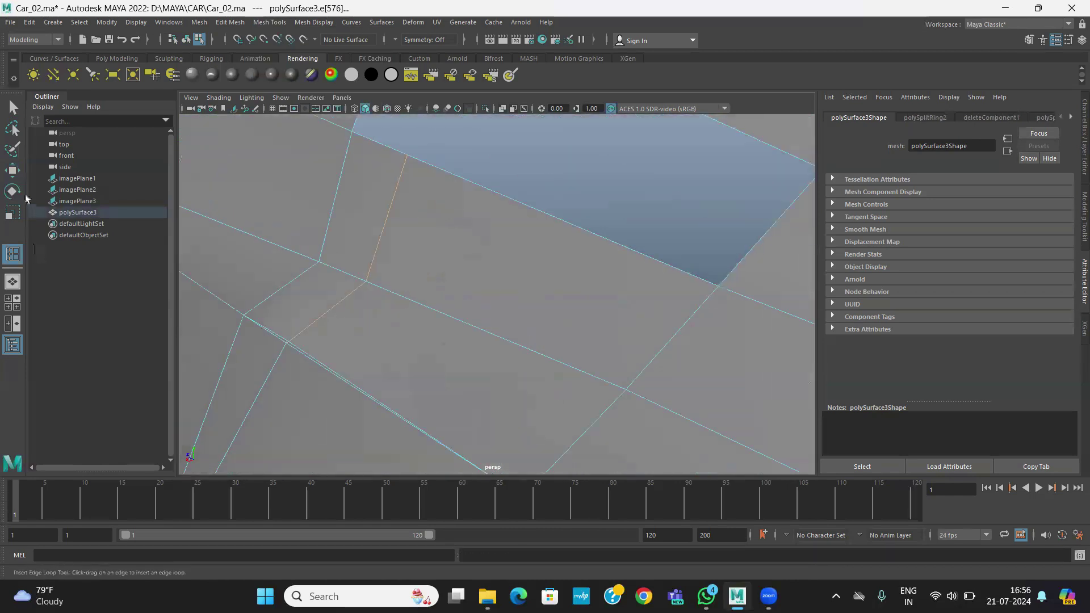
key(w)
alt+middle_drag(346, 362, 372, 335)
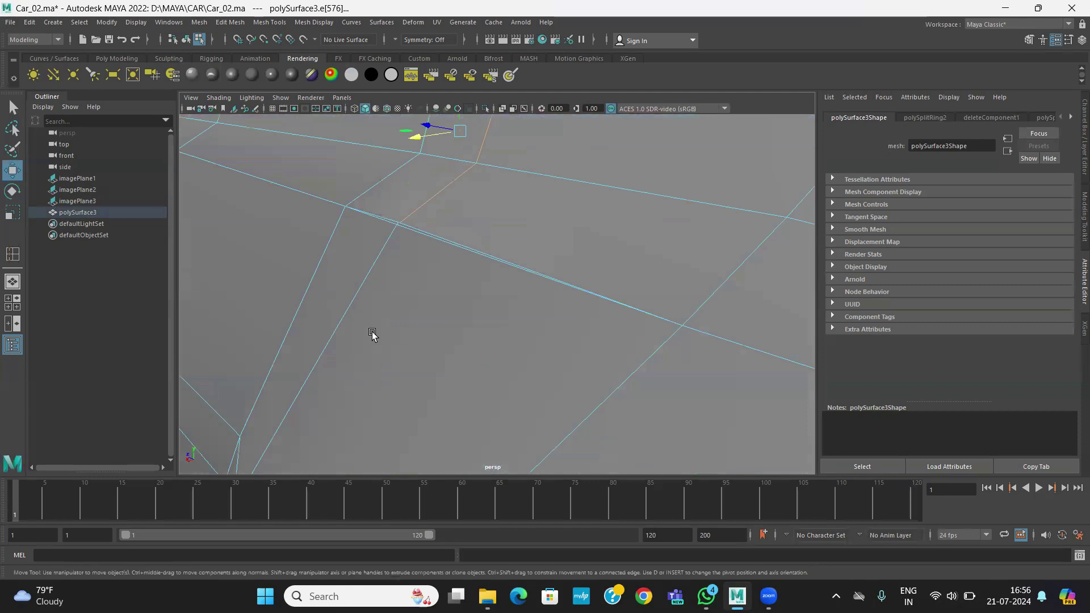
key(4)
right_drag(404, 226, 447, 257)
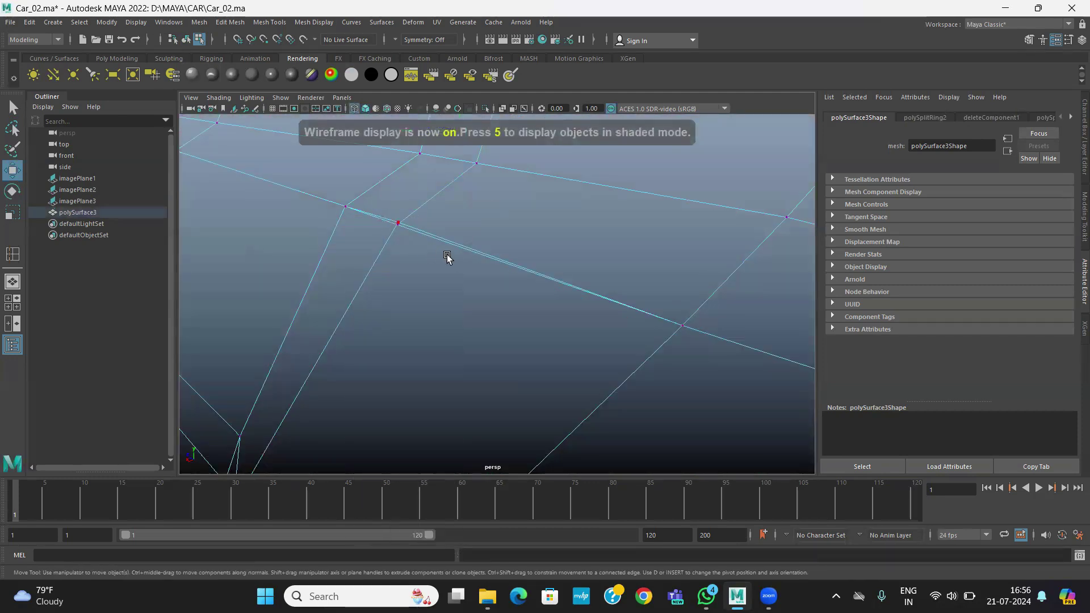
click(398, 223)
click(230, 22)
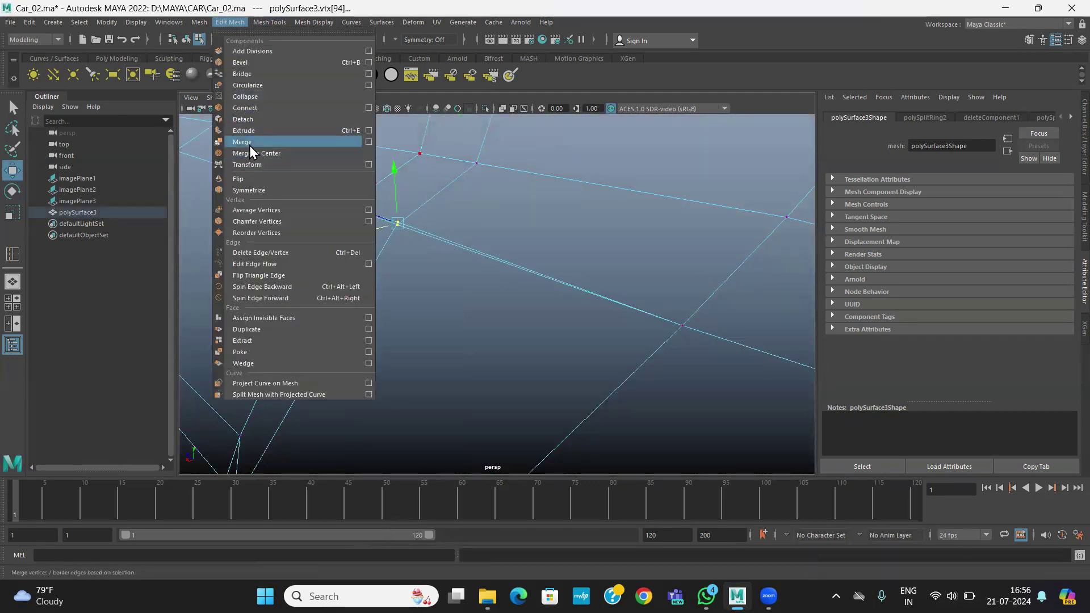
click(250, 142)
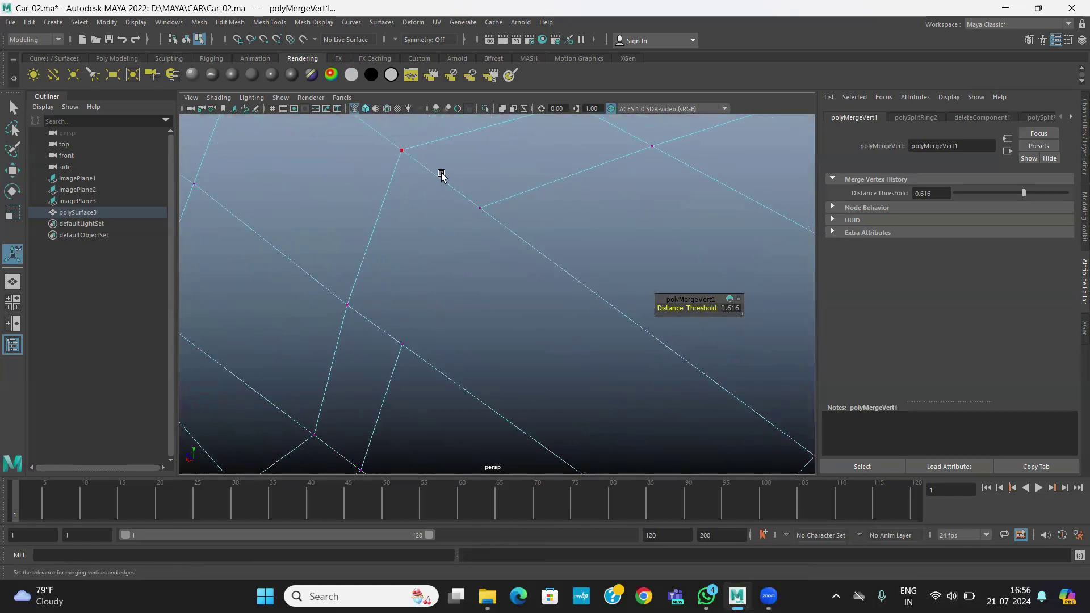
Bridge the two short opposite border edges at the front end of the pillar hole
right_drag(443, 183, 443, 142)
key(5)
click(444, 187)
click(373, 320)
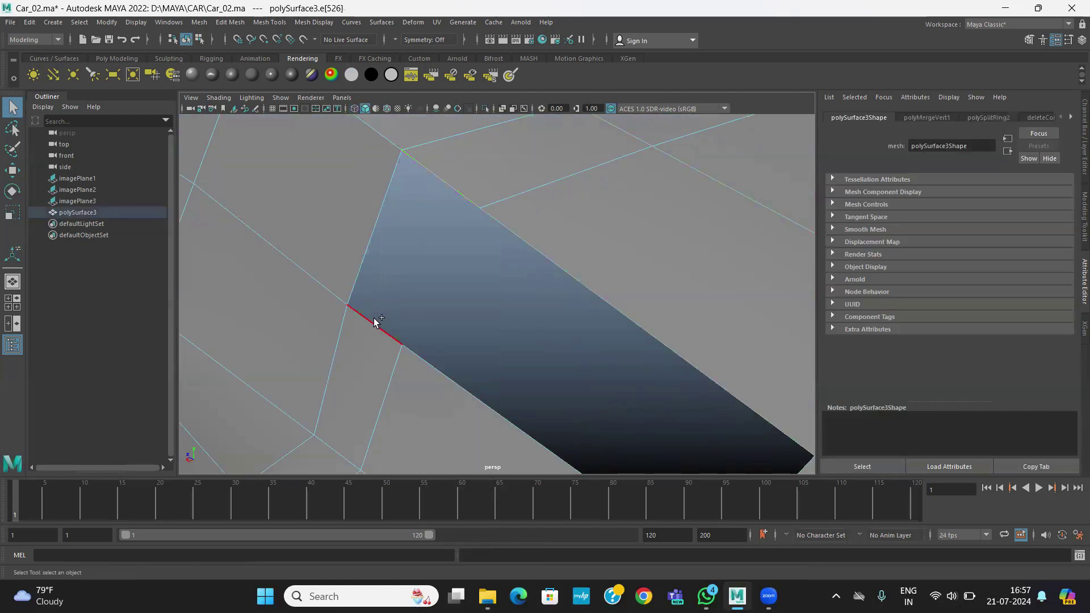
click(230, 22)
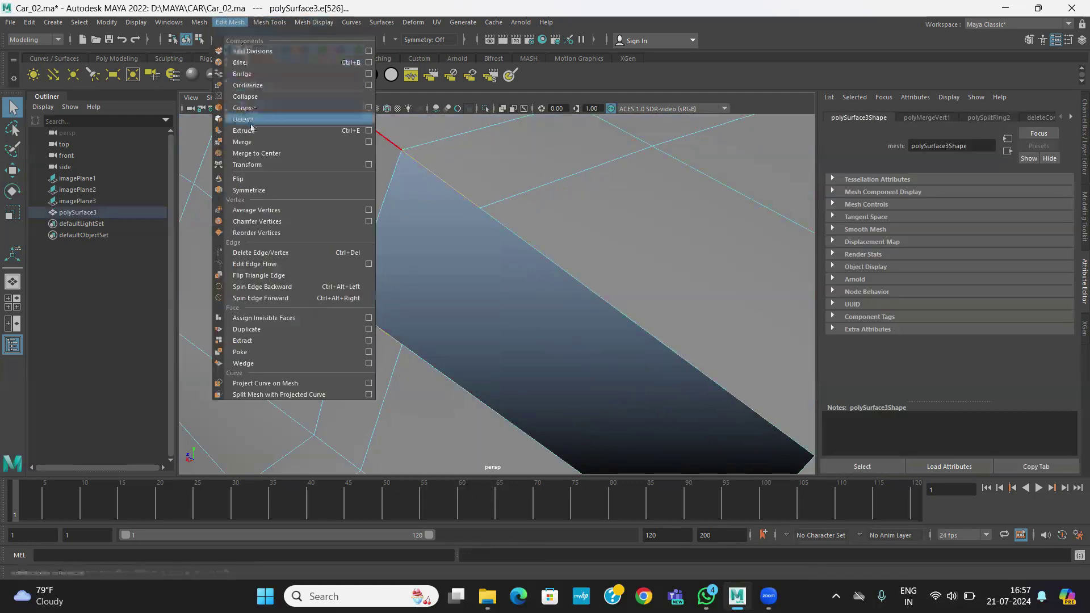
click(254, 95)
Close the remaining opening between the two long border edges of the pillar hole
scroll(469, 275, down, 5)
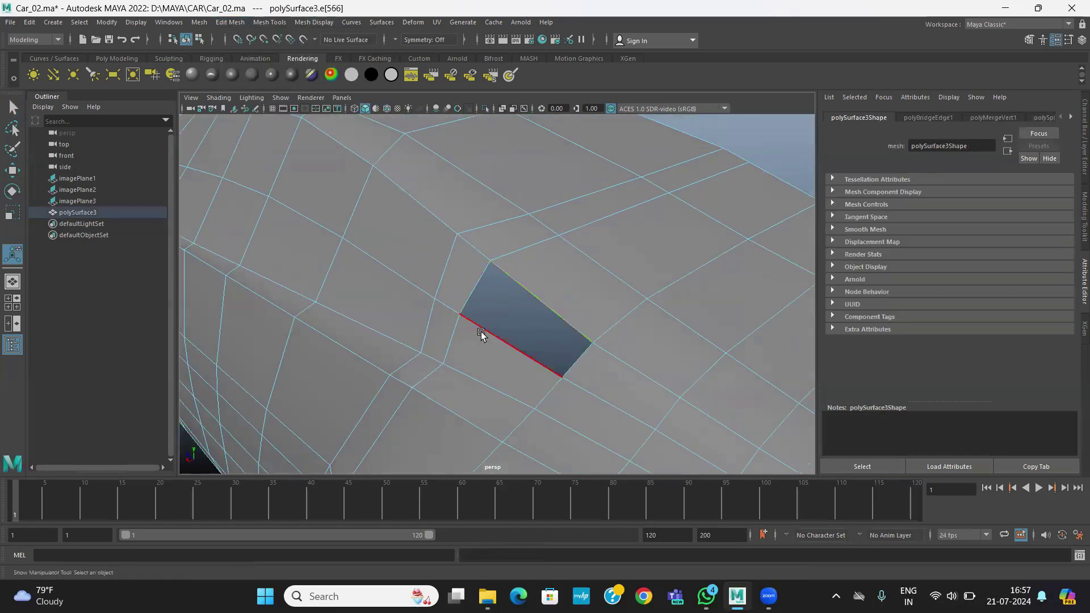
shift+click(481, 333)
key(g)
scroll(500, 341, down, 6)
Select the whole body mesh in object mode and soften its edges
alt+drag(472, 326, 460, 314)
scroll(479, 232, down, 1)
right_drag(479, 230, 564, 219)
alt+drag(564, 219, 499, 253)
click(499, 253)
click(314, 22)
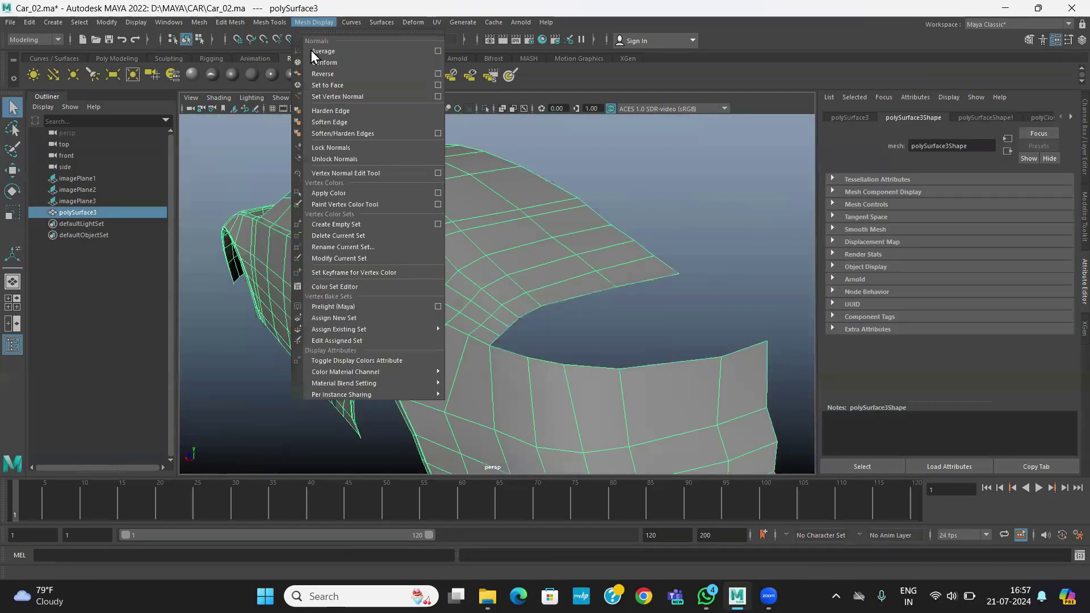
click(328, 121)
Examine the softened shading and edge flow along the body side, roof and rear
click(654, 237)
alt+drag(655, 238, 630, 251)
click(423, 288)
alt+middle_drag(424, 289, 530, 297)
scroll(500, 279, up, 3)
alt+drag(530, 297, 564, 273)
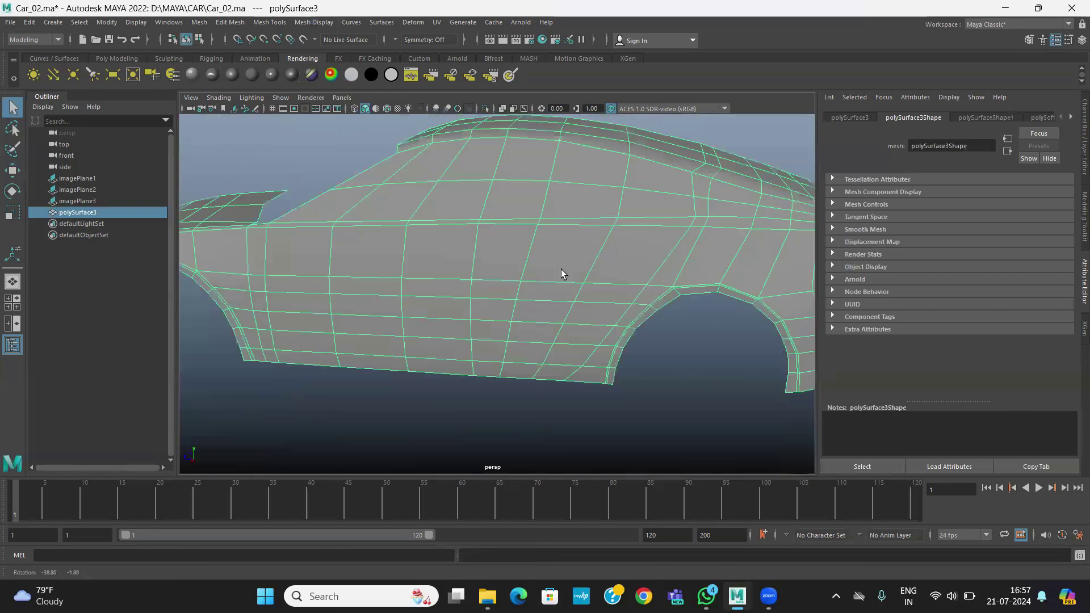
alt+right_drag(564, 272, 521, 289)
alt+drag(521, 289, 574, 275)
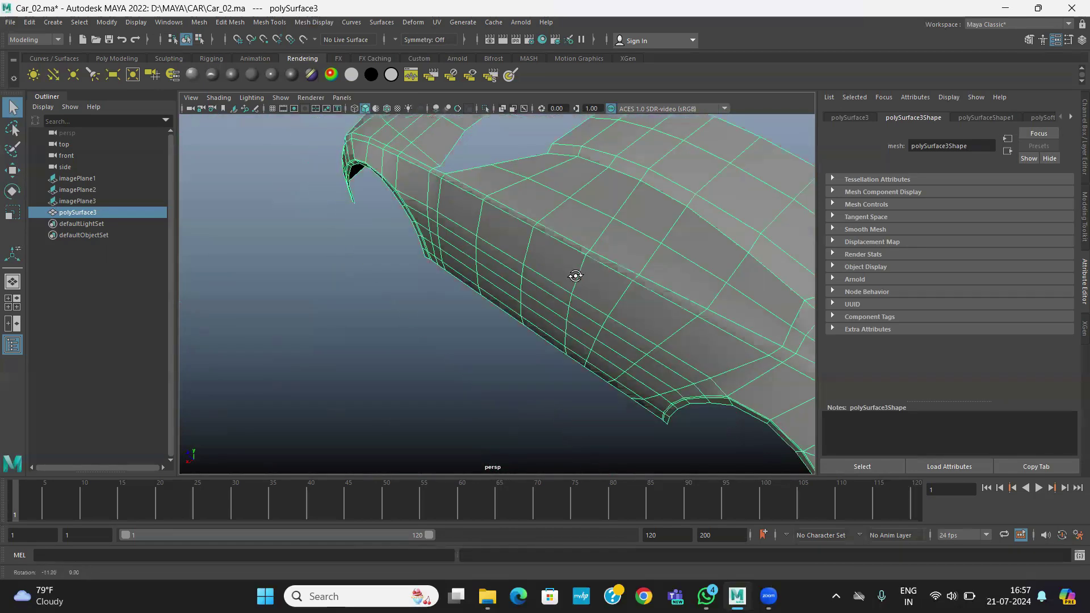
alt+right_drag(574, 275, 613, 273)
alt+drag(613, 273, 559, 358)
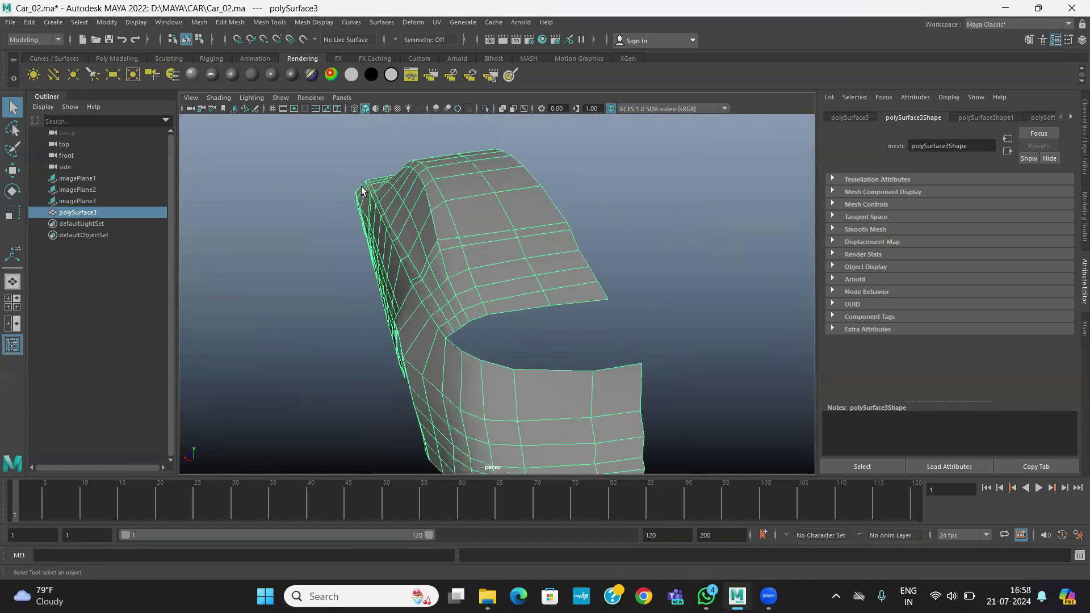
Compare the rear corner of the mesh with the top blueprint and examine the open rear deck area
key(space)
key(space)
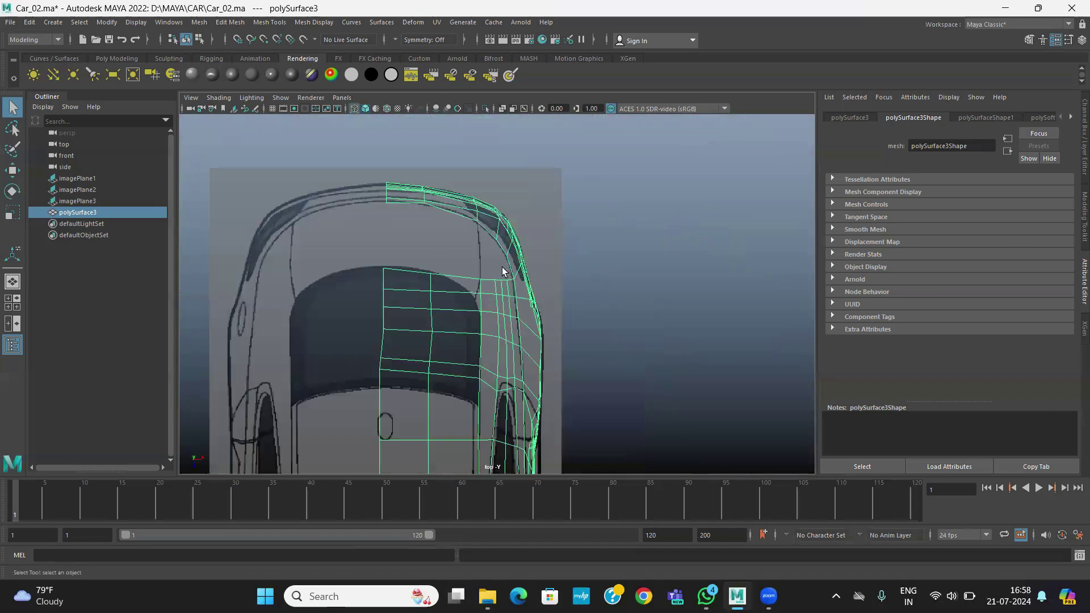
scroll(519, 294, up, 5)
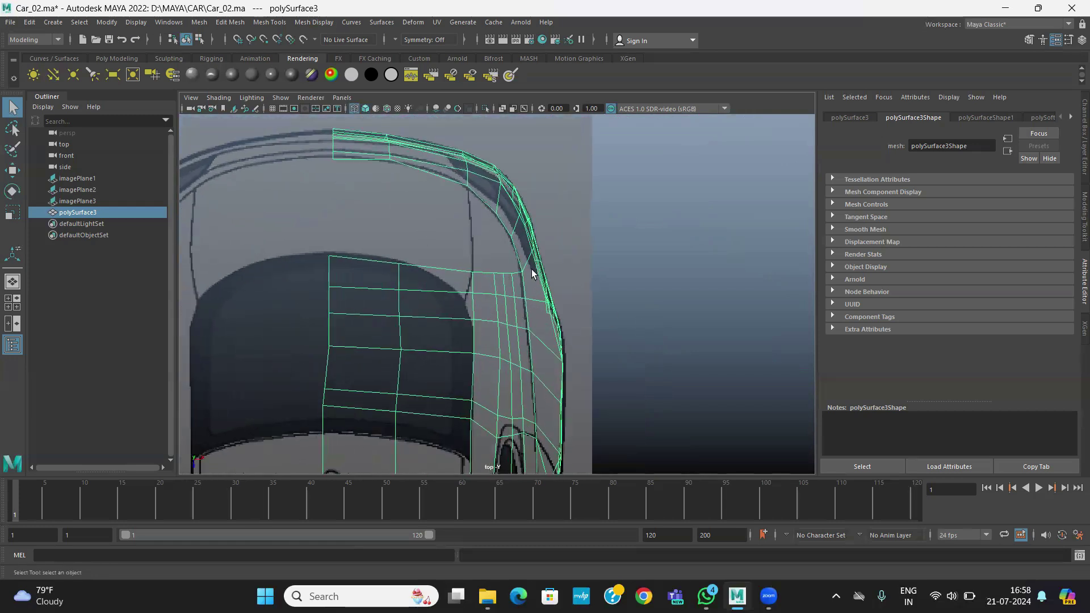
scroll(523, 278, up, 2)
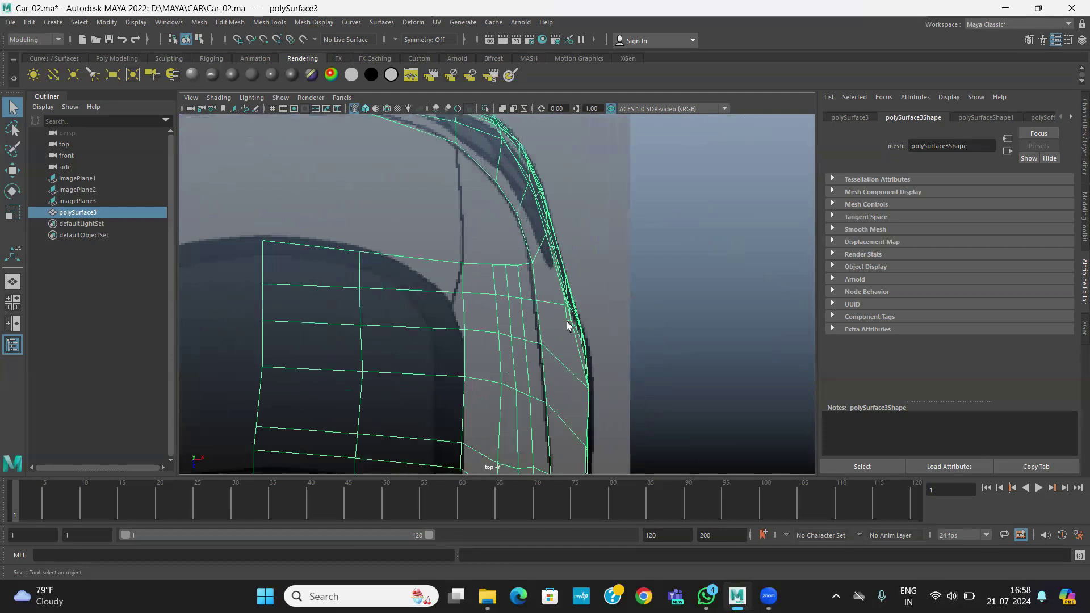
right_drag(510, 205, 502, 204)
key(space)
key(space)
mouse_move(634, 217)
alt+mouse_down()
mouse_move(593, 324)
mouse_move(633, 319)
mouse_move(575, 279)
alt+mouse_up()
right_drag(575, 283, 576, 284)
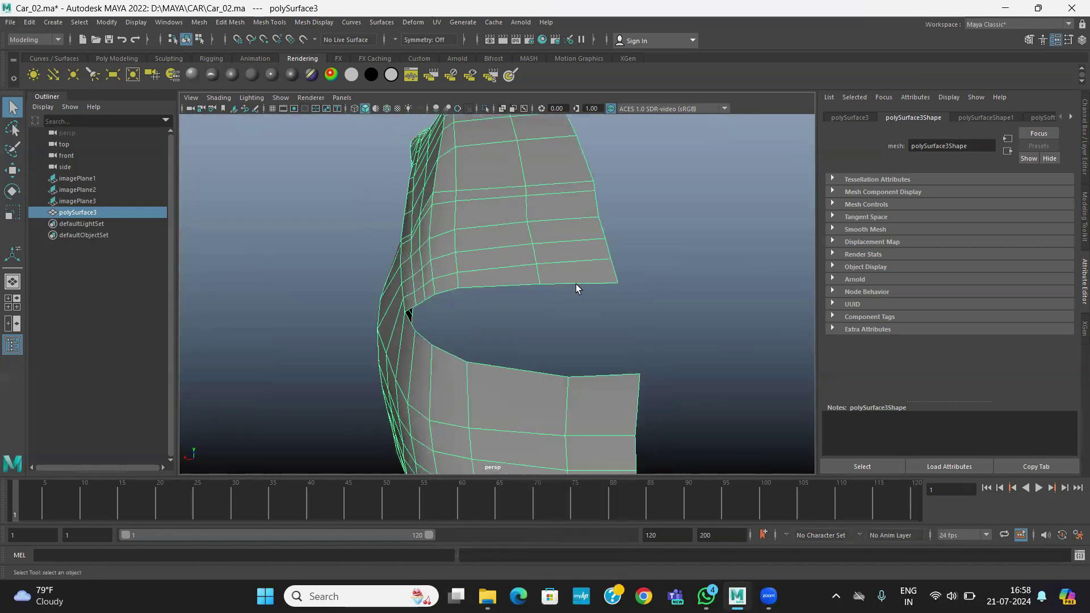
alt+drag(575, 284, 608, 335)
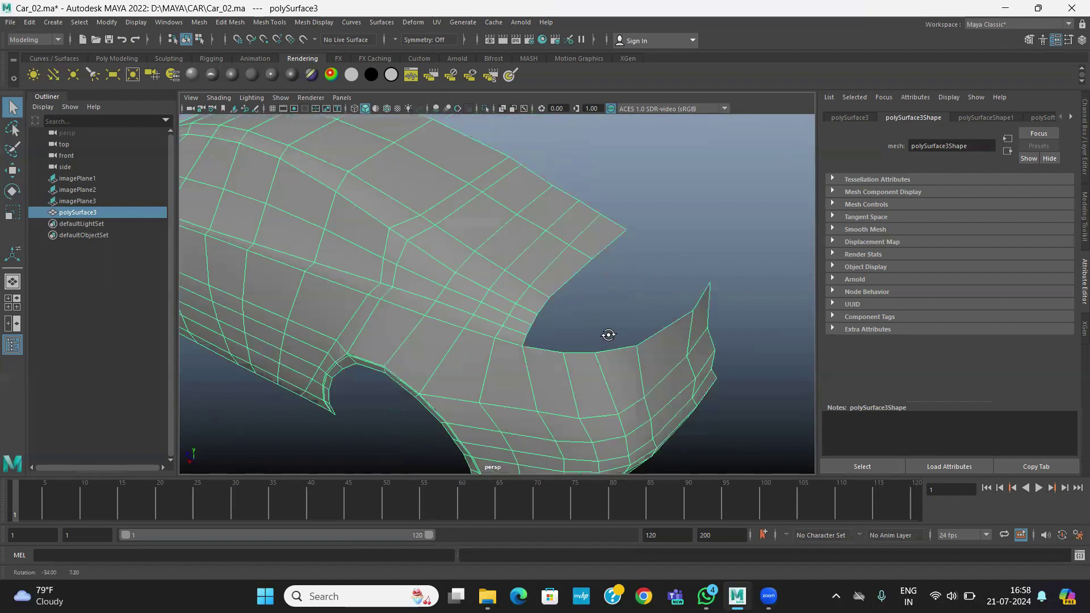
Extrude the second border edge from the inner corner of the rear quarter panel across the opening to the car's centre line
right_drag(578, 347, 578, 256)
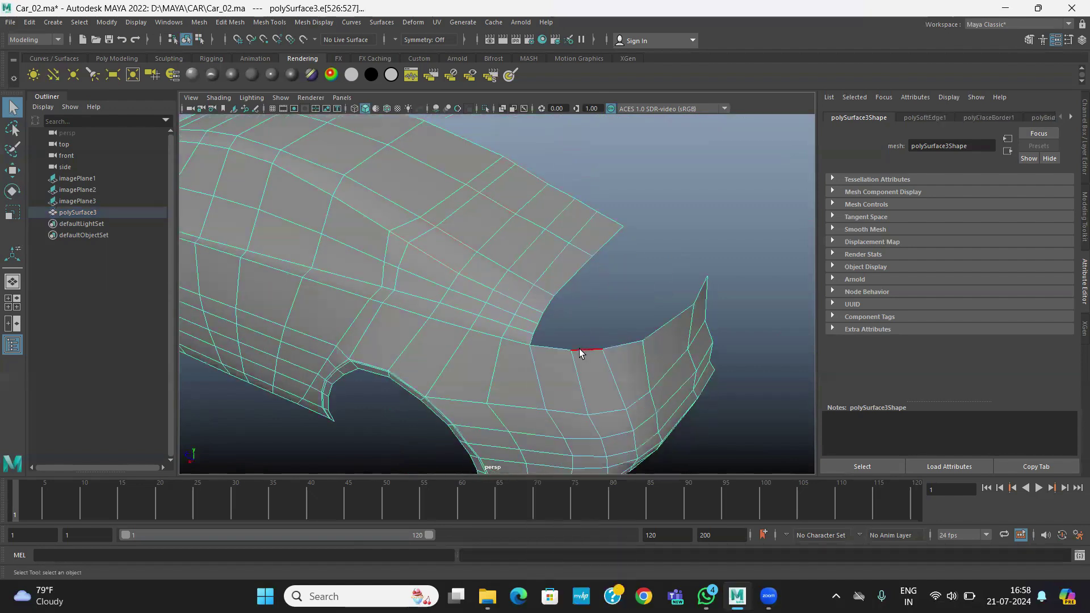
click(579, 351)
alt+drag(580, 376, 484, 379)
mouse_move(569, 380)
alt+mouse_down()
mouse_move(664, 377)
mouse_move(568, 359)
alt+mouse_up()
click(216, 23)
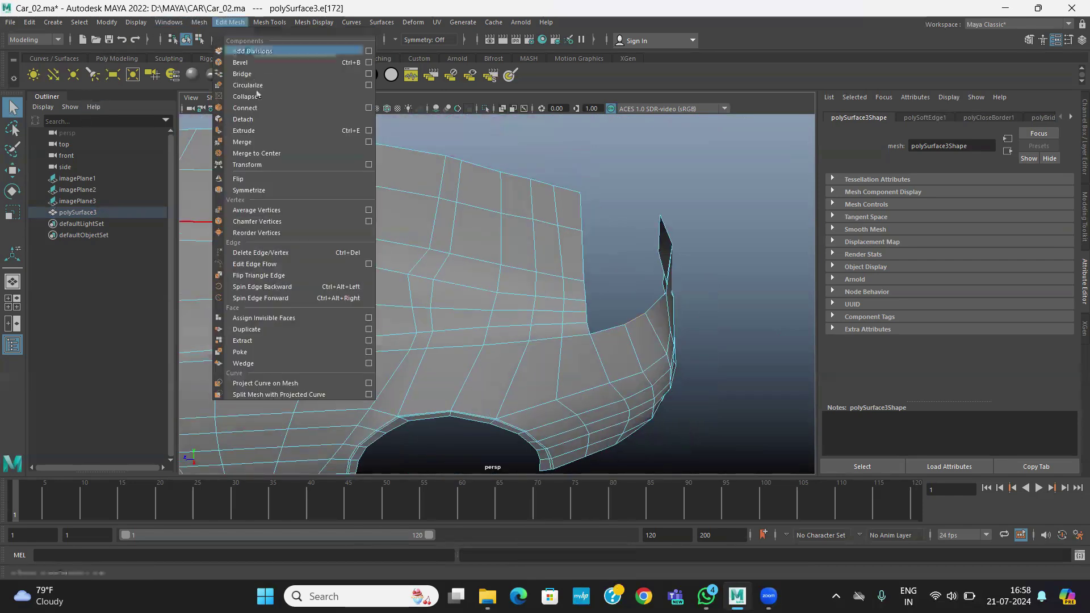
click(246, 131)
alt+drag(482, 360, 418, 358)
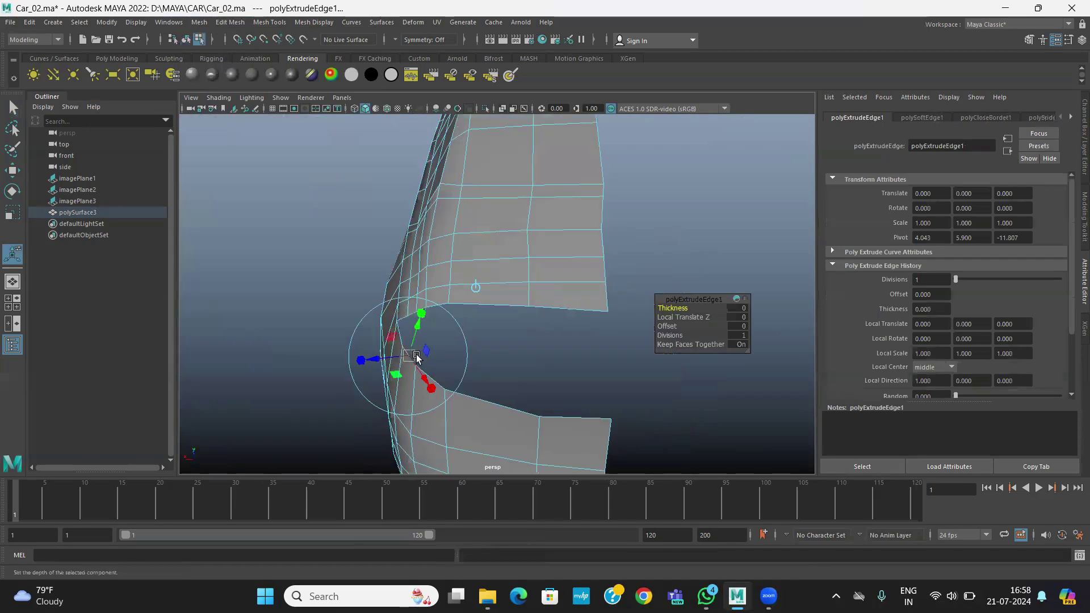
key(w)
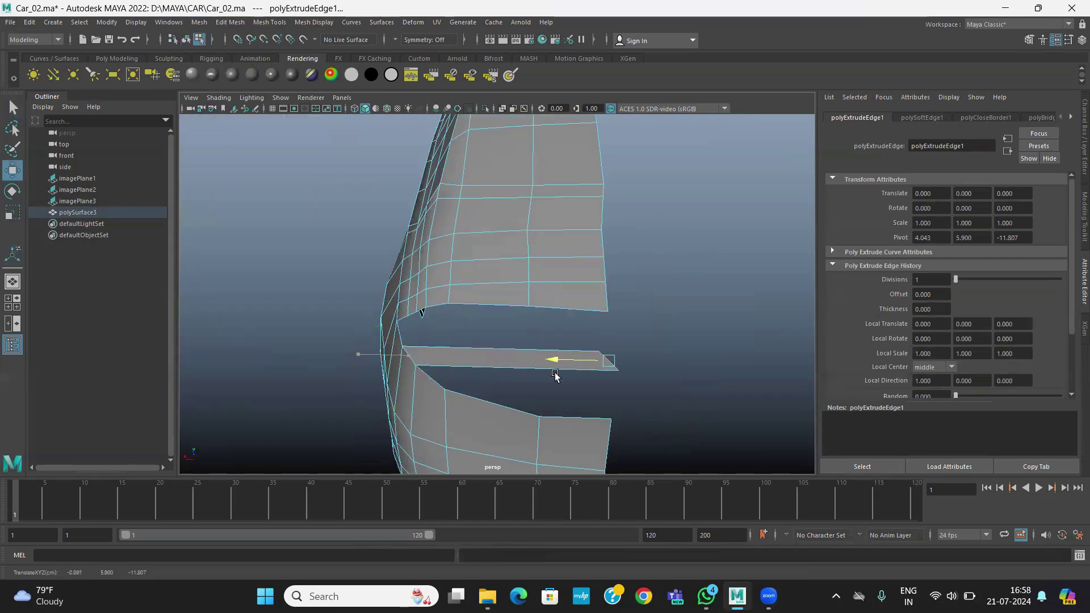
alt+drag(571, 332, 511, 346)
In the top view, shift the extruded strip's centre-line end vertices toward the rear to follow the body's curvature
click(341, 302)
key(space)
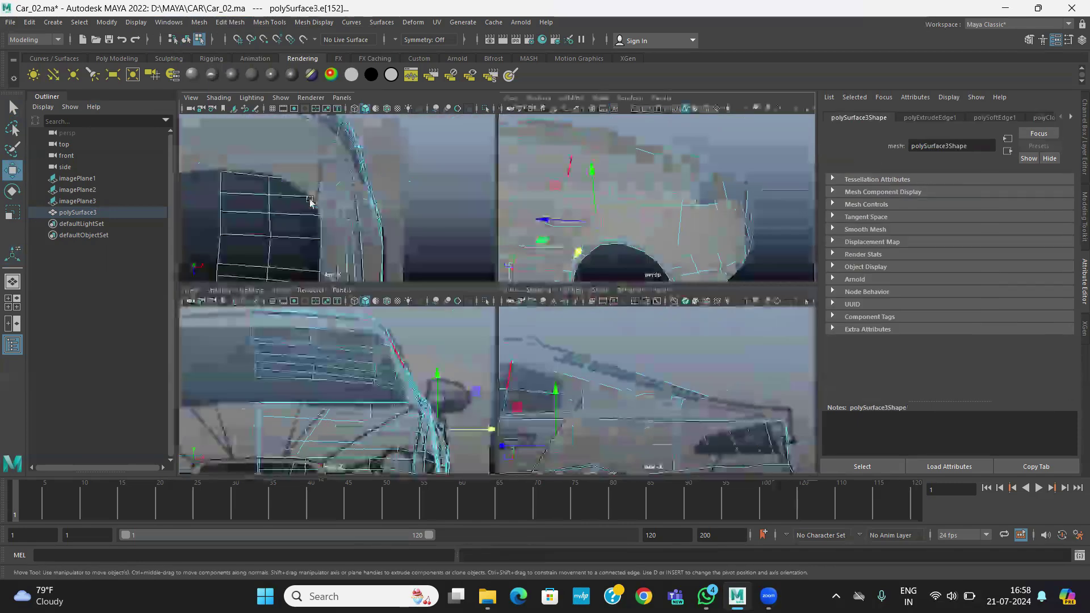
key(space)
right_drag(371, 240, 325, 231)
click(370, 240)
mouse_move(367, 289)
mouse_down()
mouse_move(365, 261)
mouse_move(386, 285)
mouse_up()
drag(375, 276, 362, 248)
alt+right_drag(497, 287, 567, 334)
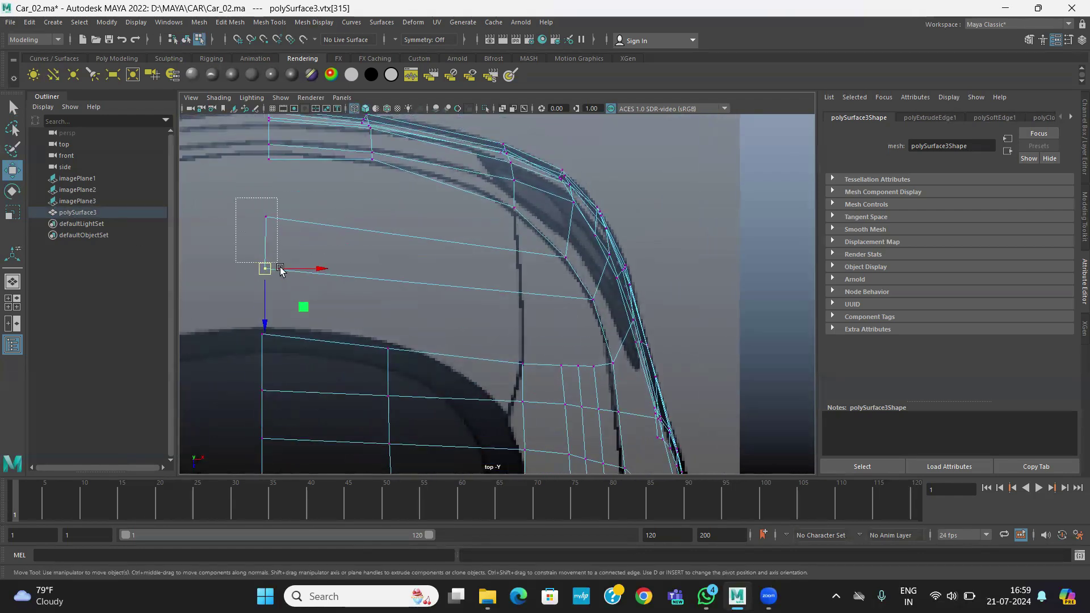
In the side view, raise both centre-line end vertices of the strip to the blueprint's rear deck outline
drag(278, 264, 278, 265)
key(space)
key(space)
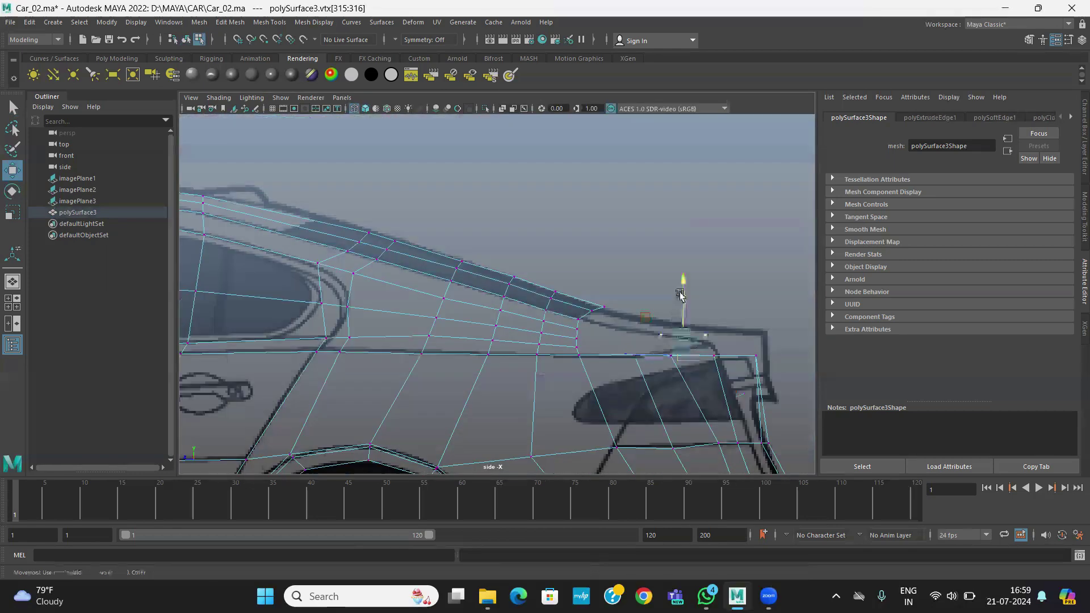
drag(680, 294, 681, 288)
click(705, 327)
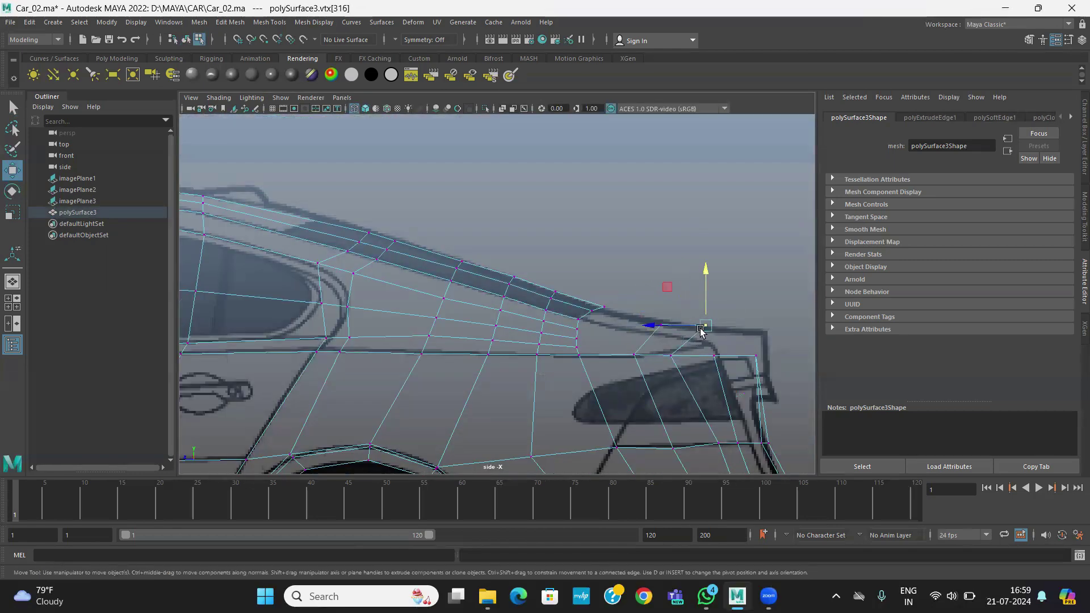
Raise the rear panel's two top vertices nearest the centre line and shift them slightly forward in the side view
scroll(709, 378, up, 1)
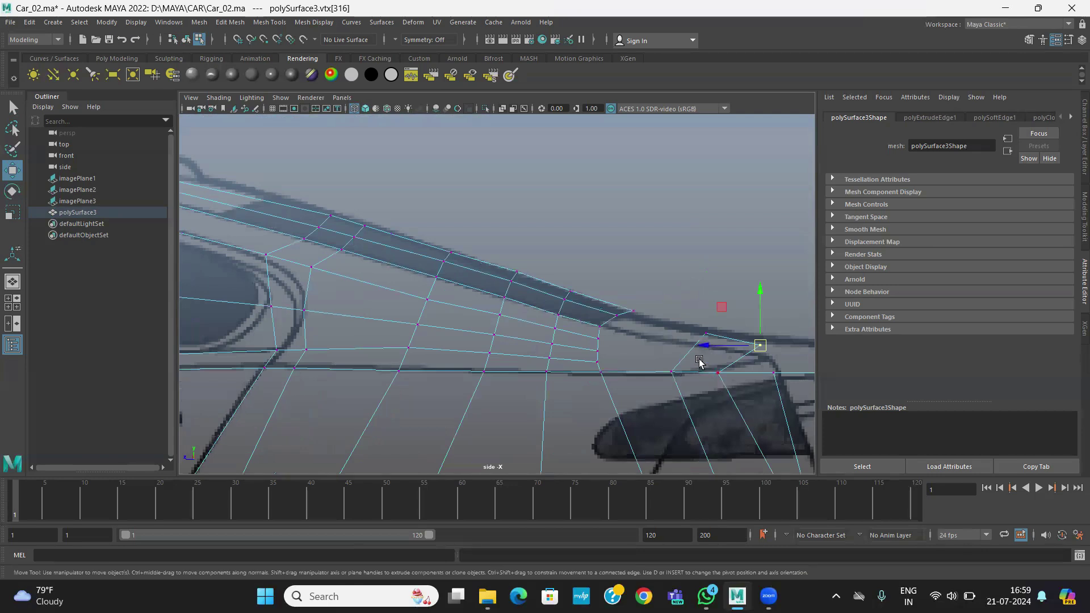
alt+middle_drag(716, 384, 668, 345)
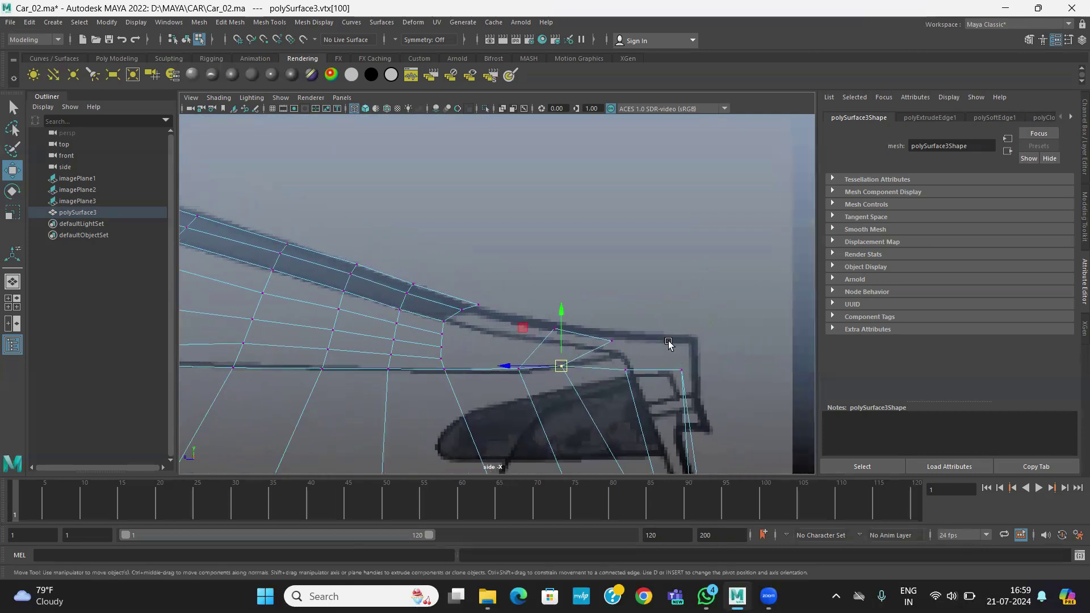
drag(682, 374, 672, 362)
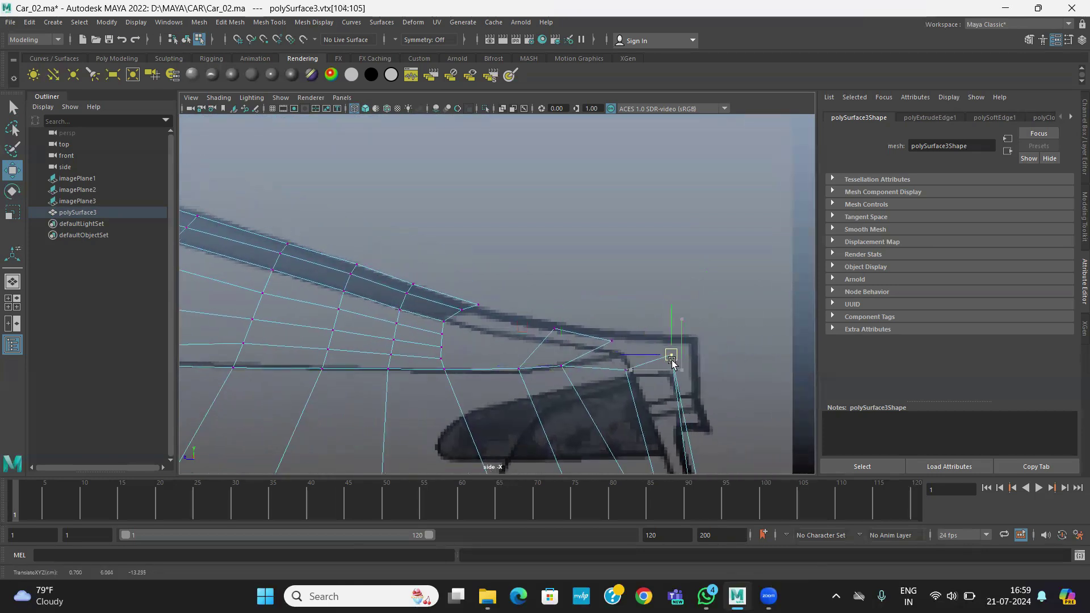
scroll(681, 369, down, 2)
scroll(645, 349, up, 3)
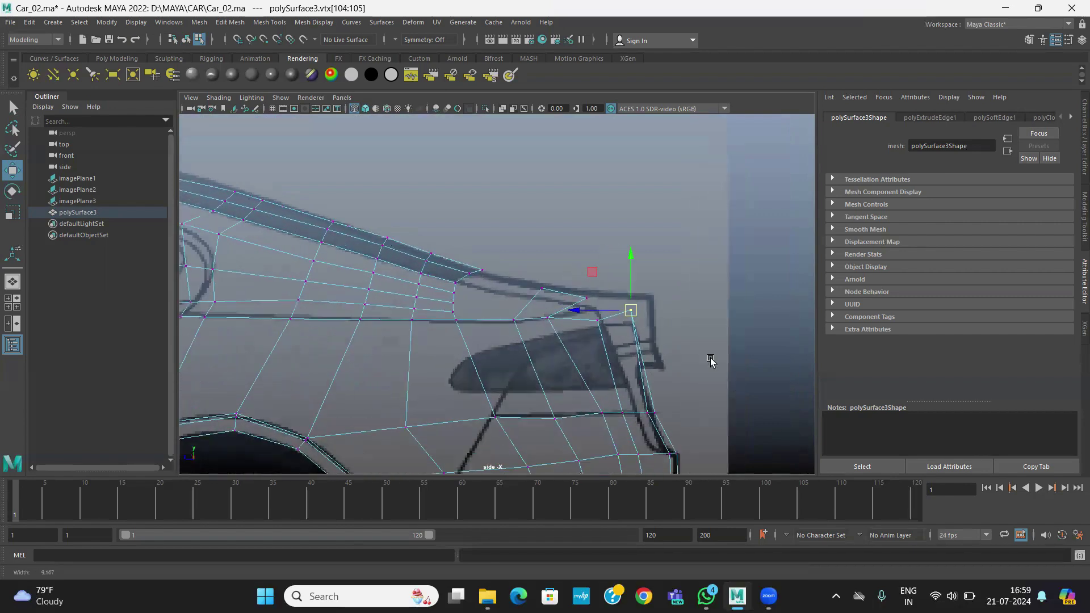
alt+middle_drag(695, 322, 465, 295)
drag(447, 290, 439, 291)
alt+middle_drag(476, 311, 548, 299)
Insert an edge loop across the extruded rear deck strip, in line with the lengthwise edge of the rear window
key(space)
key(space)
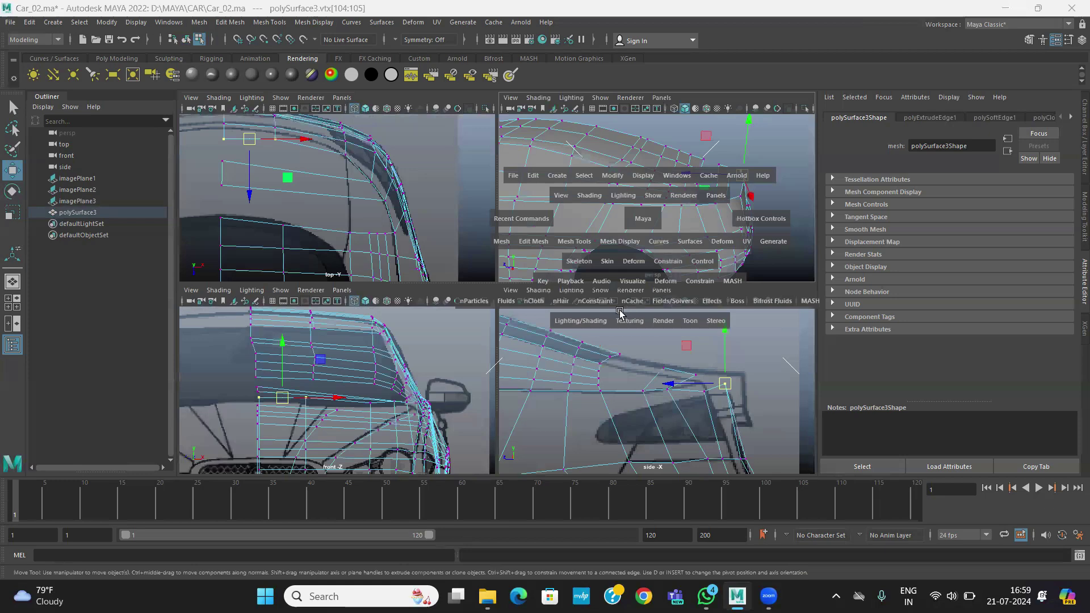
alt+drag(512, 371, 455, 331)
click(269, 21)
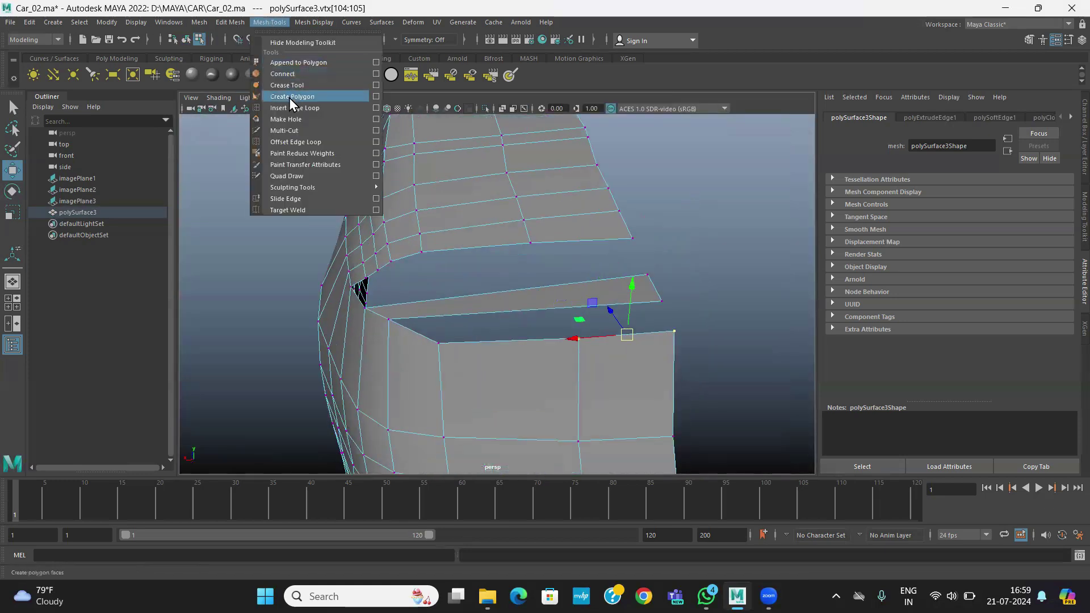
click(288, 98)
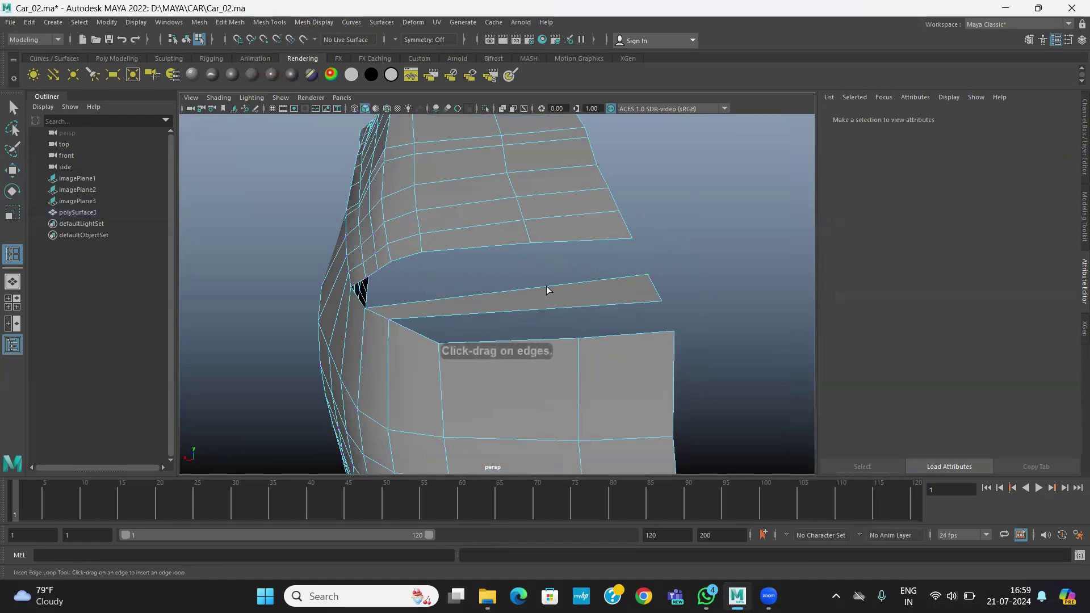
click(545, 289)
alt+drag(545, 289, 473, 345)
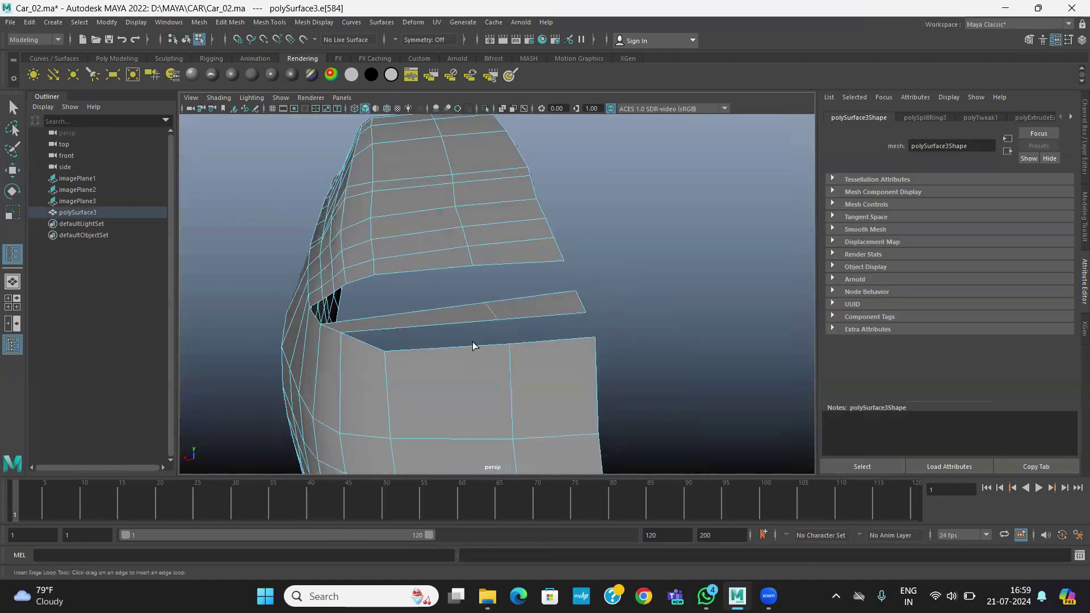
Bridge the open edges nearest the centre line from the window panel to the strip and from the strip to the tail panel
click(13, 170)
right_drag(408, 244, 409, 214)
click(523, 263)
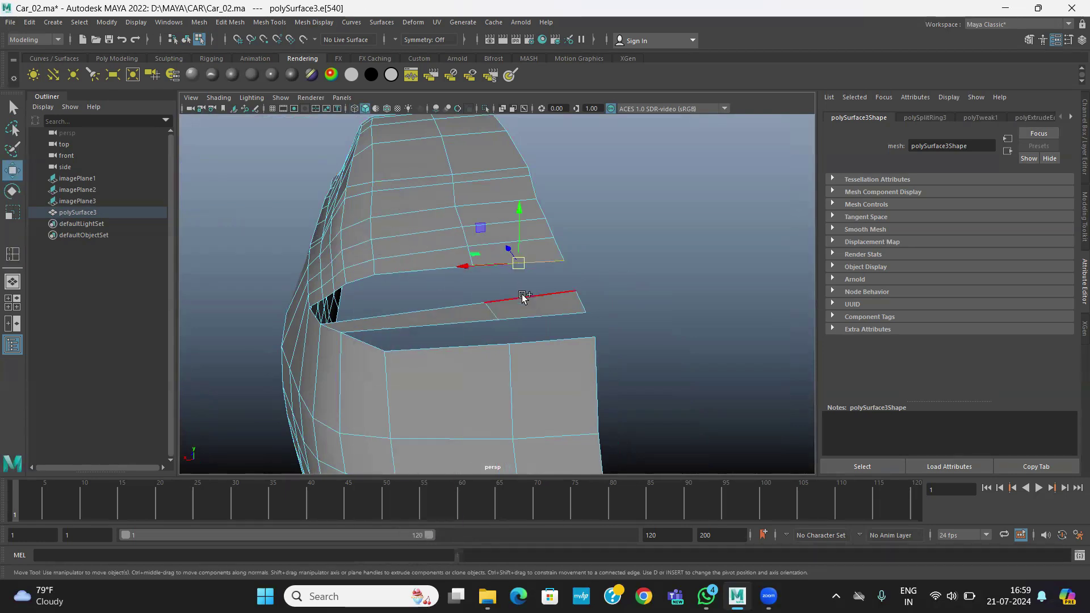
shift+click(523, 296)
click(230, 22)
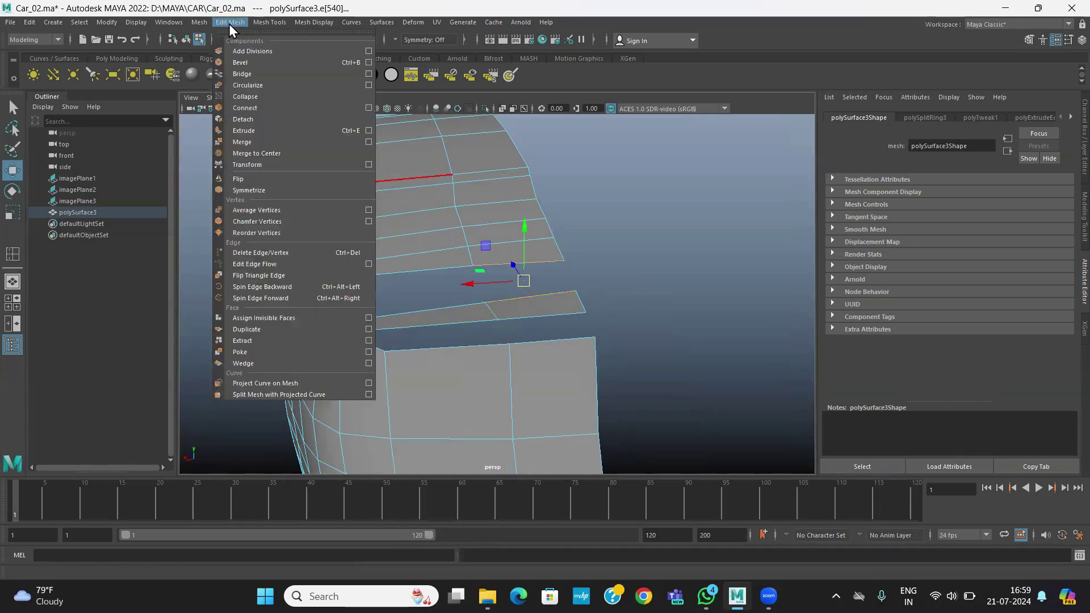
click(245, 75)
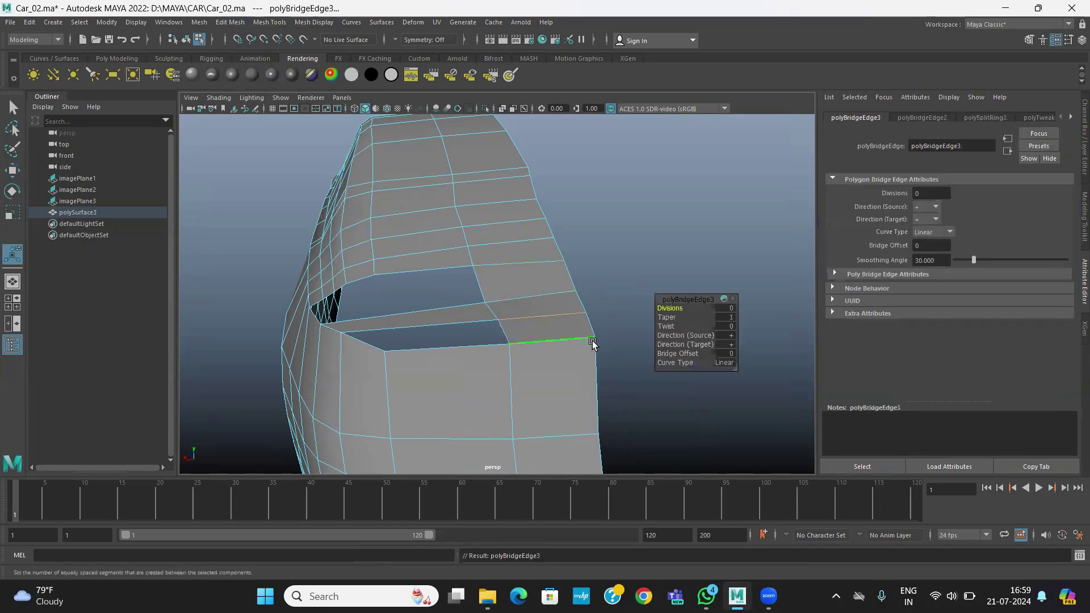
alt+drag(592, 343, 392, 309)
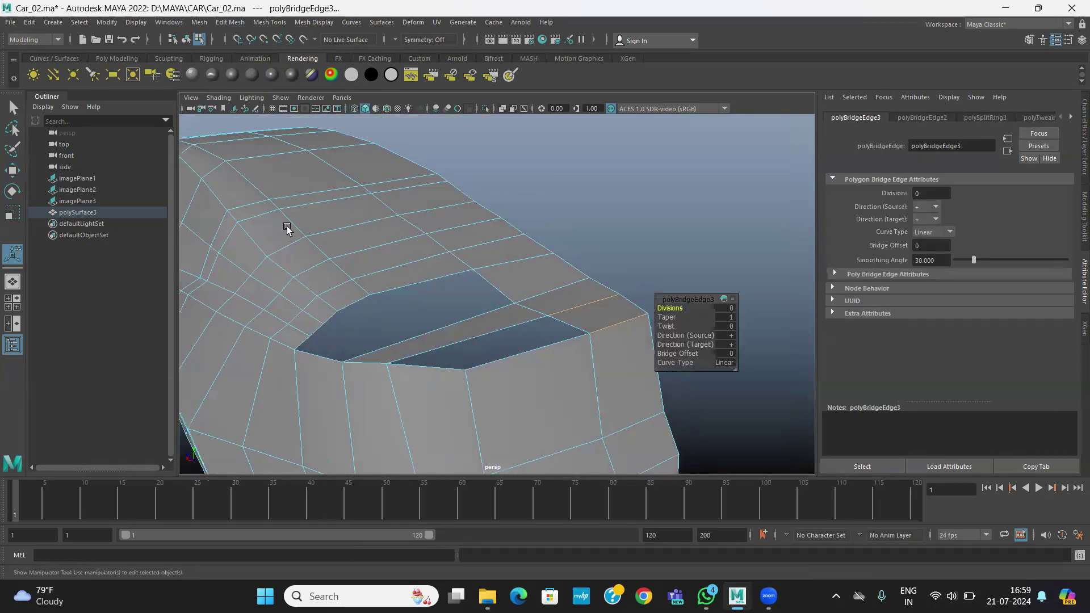
Insert another edge loop across the outer part of the rear deck strip, in line with the window panel's next lengthwise edge
click(267, 23)
click(293, 106)
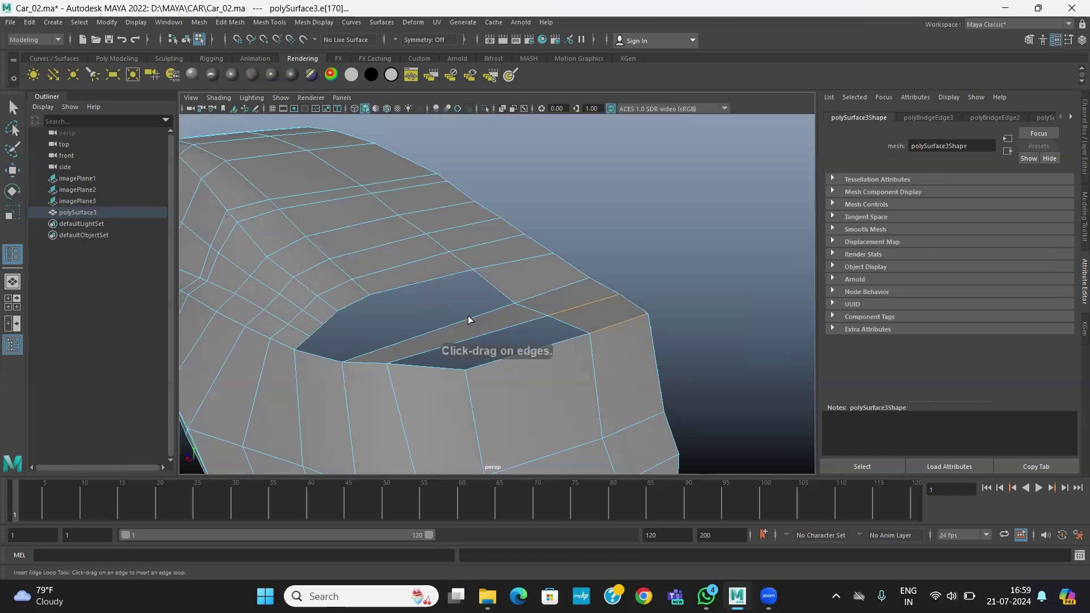
alt+drag(448, 355, 451, 288)
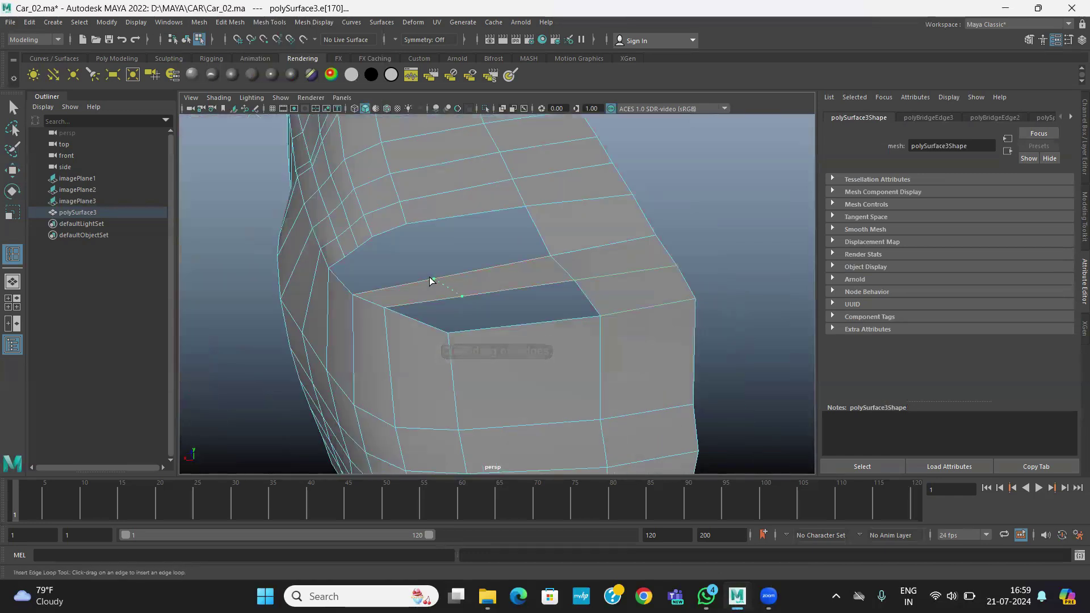
click(12, 170)
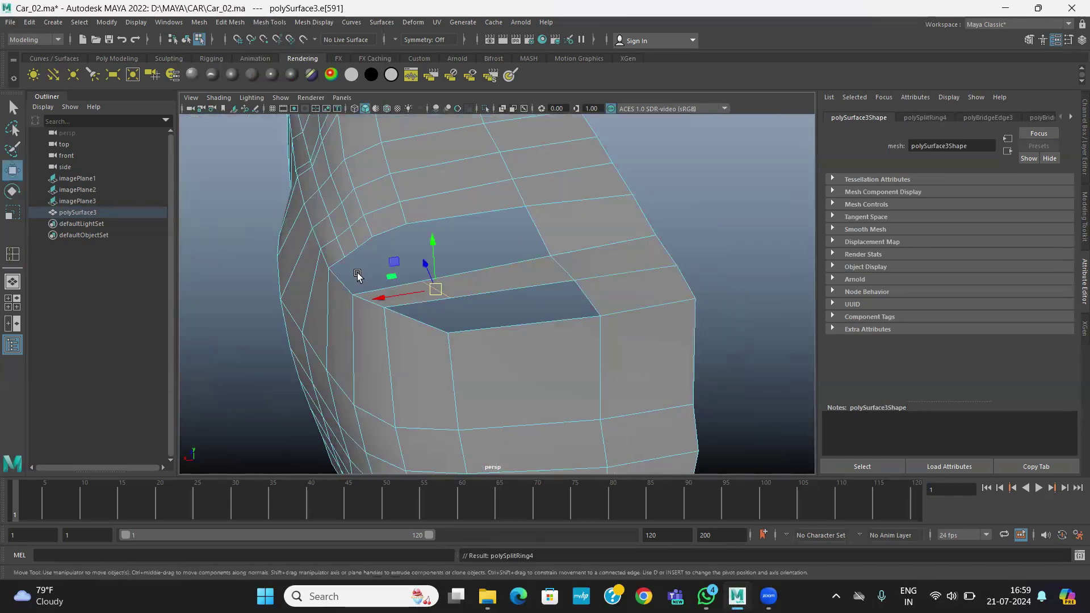
Bridge the window panel's next open edge outward to the matching front edge of the deck strip
click(457, 209)
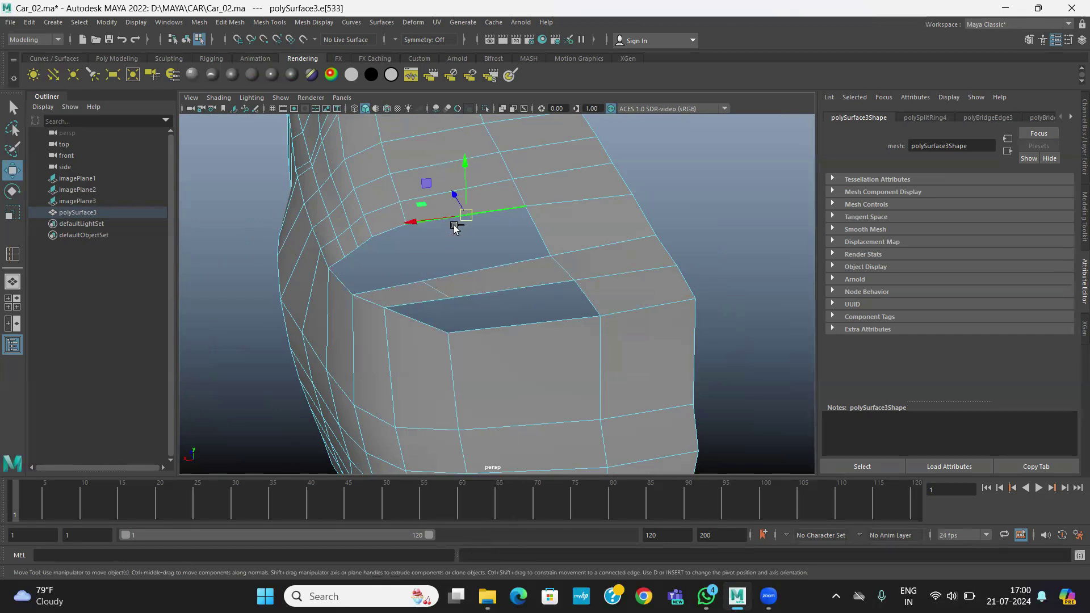
shift+click(464, 268)
click(229, 21)
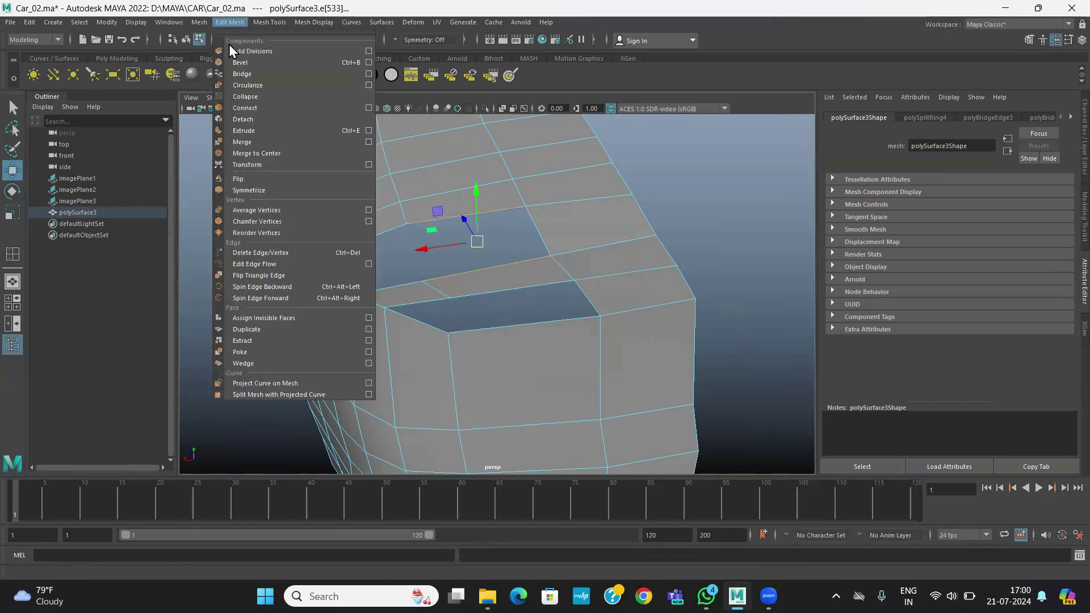
click(243, 74)
key(t)
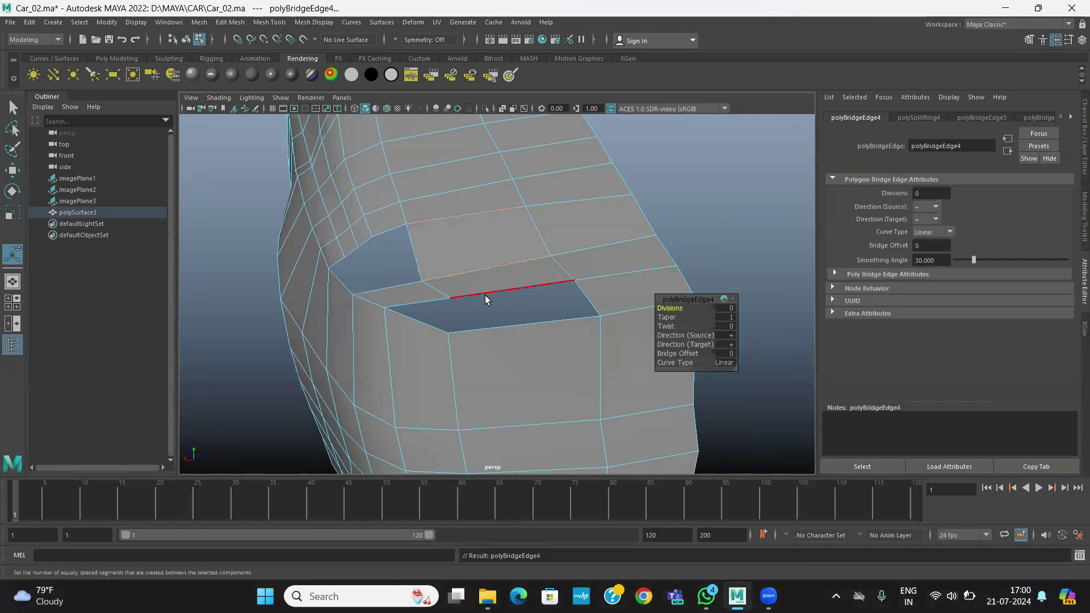
Insert a vertical edge loop down the tail panel, just inboard of its rounded outer corner
click(485, 294)
shift+click(516, 325)
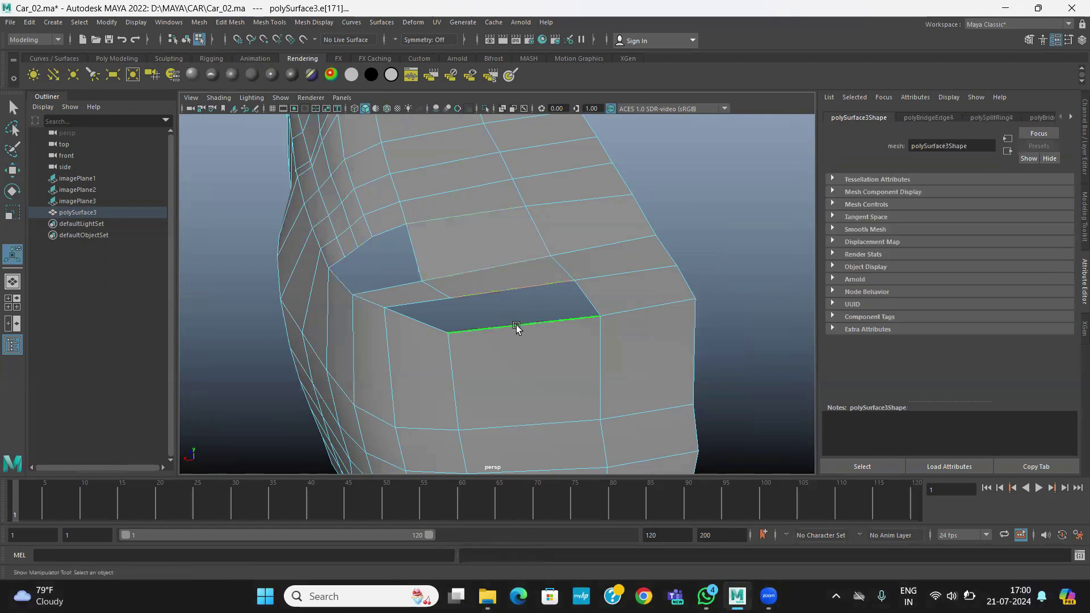
alt+drag(517, 324, 311, 153)
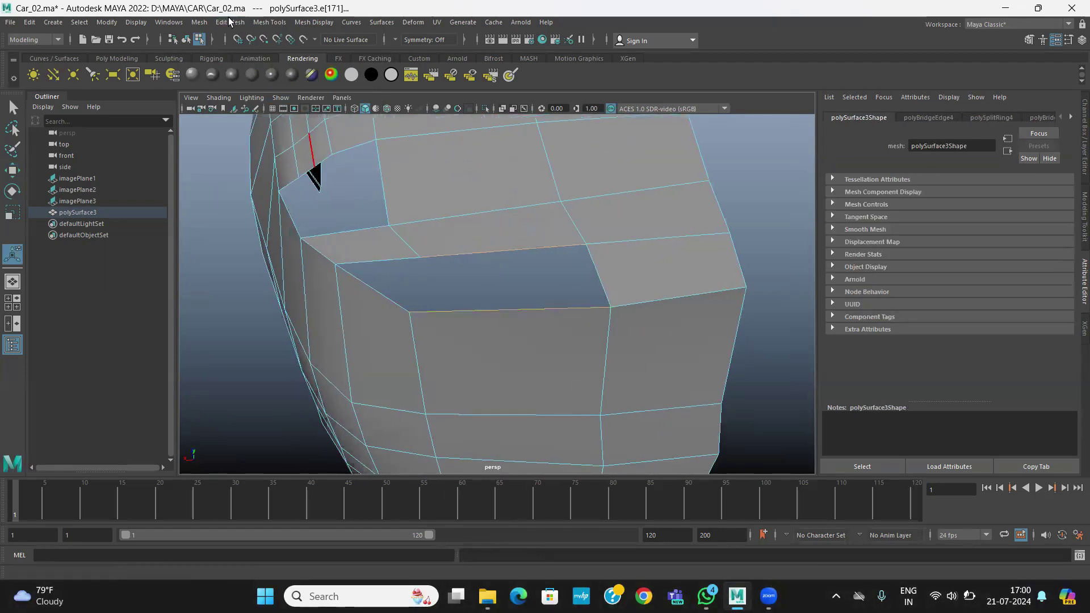
click(257, 21)
click(281, 104)
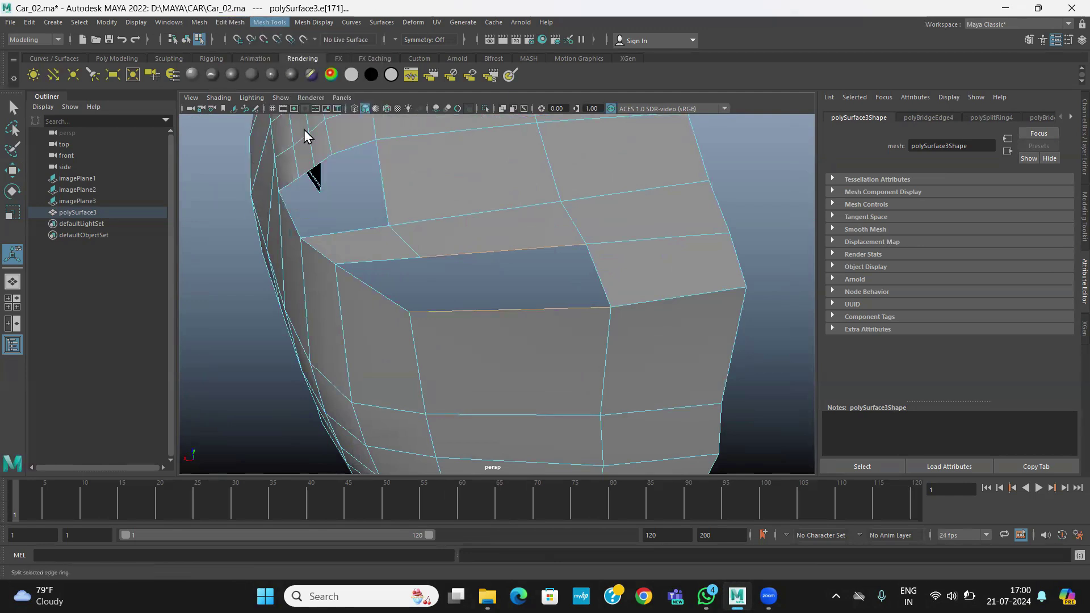
click(451, 314)
alt+drag(451, 314, 522, 402)
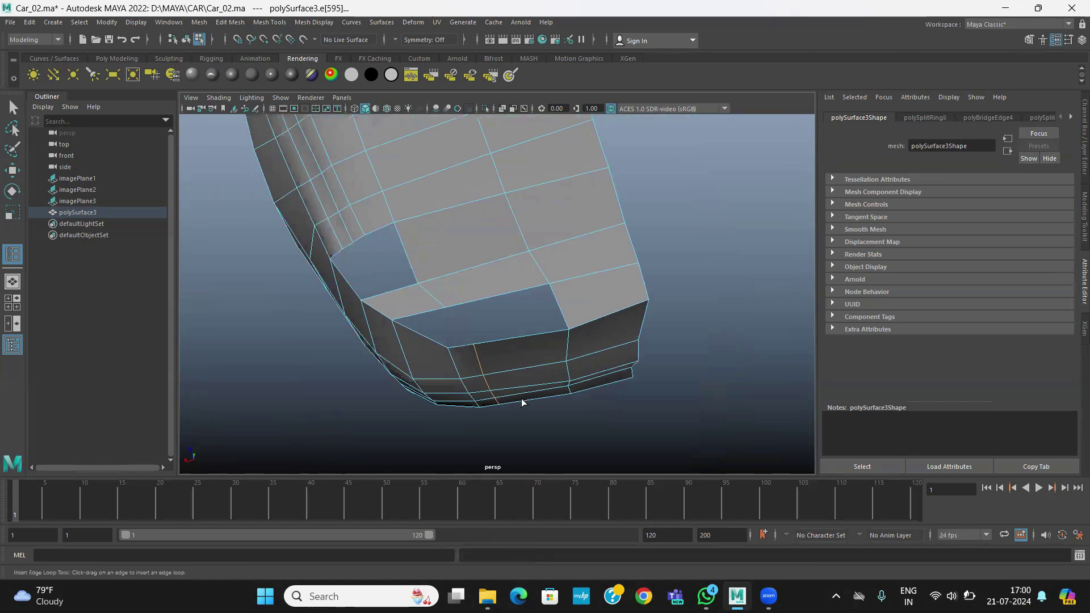
key(w)
middle_drag(467, 328, 470, 332)
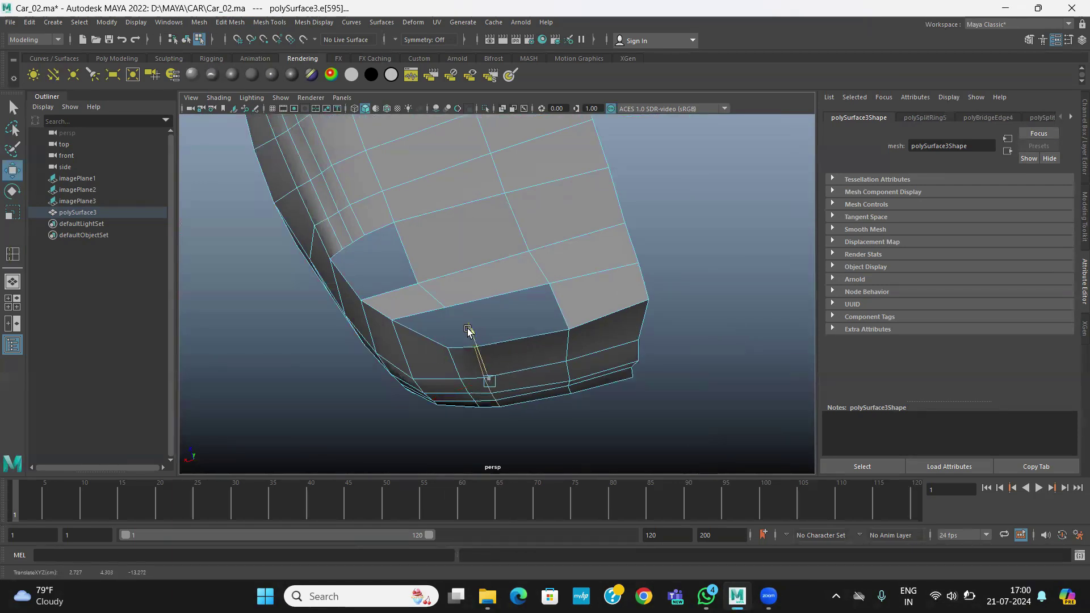
Bridge the deck strip's open rear edge to the tail panel's top edge between the new loop and the centre-line face
alt+drag(468, 331, 506, 368)
right_drag(477, 195, 478, 165)
click(476, 197)
shift+click(470, 257)
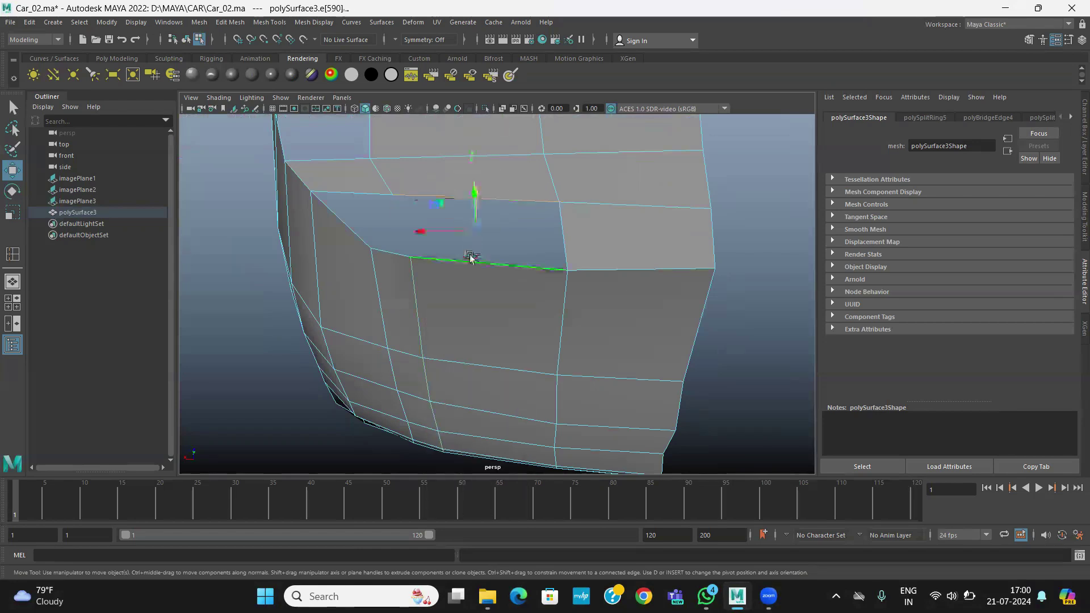
click(230, 22)
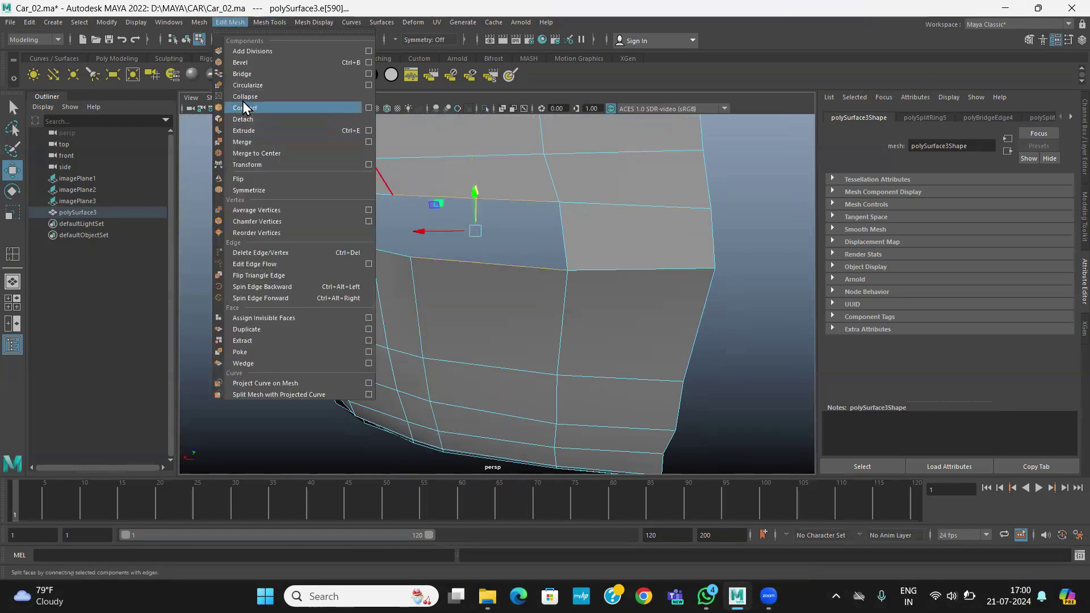
click(243, 79)
alt+middle_drag(370, 244, 417, 301)
Fill the remaining hole between the outer end of the deck strip and the tail's rounded corner
click(404, 248)
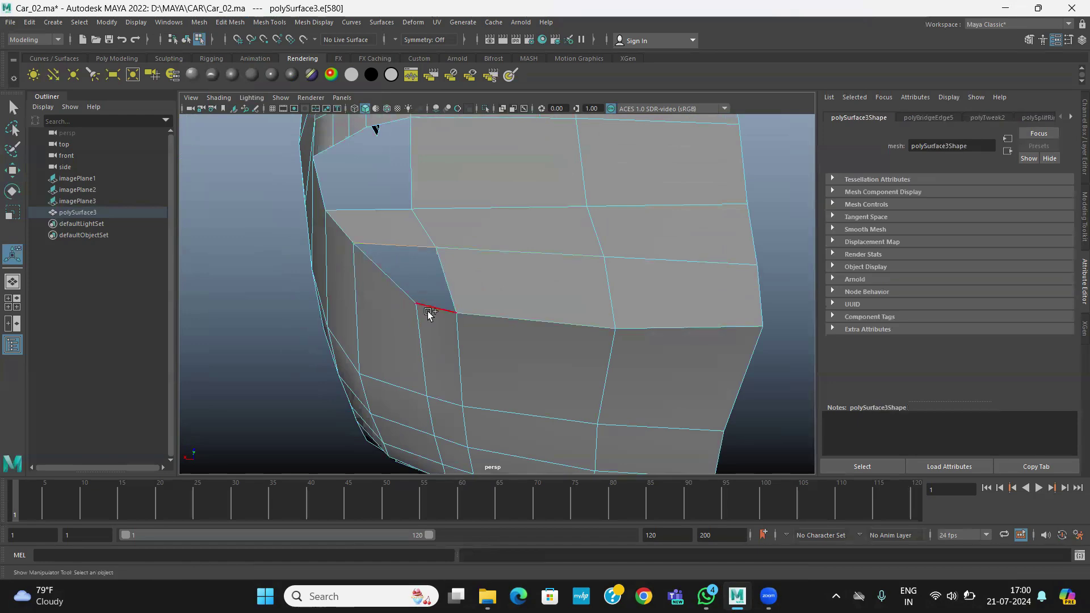
double_click(429, 306)
key(g)
Reposition the two vertical edge loops beside the tail's rounded corner to space its faces more evenly
alt+drag(387, 292, 587, 318)
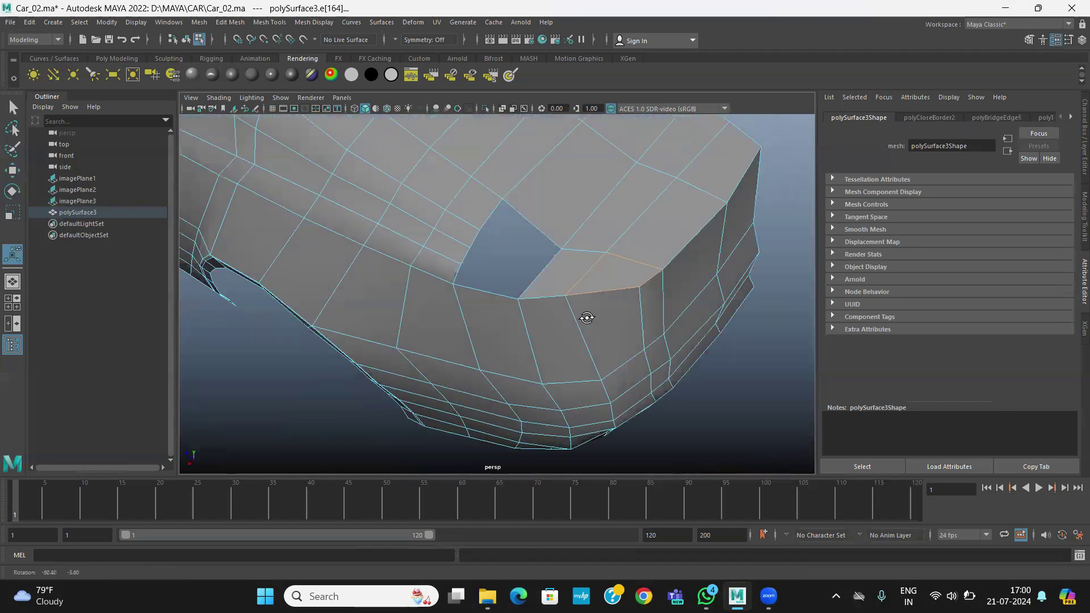
right_click(642, 312)
key(q)
click(643, 312)
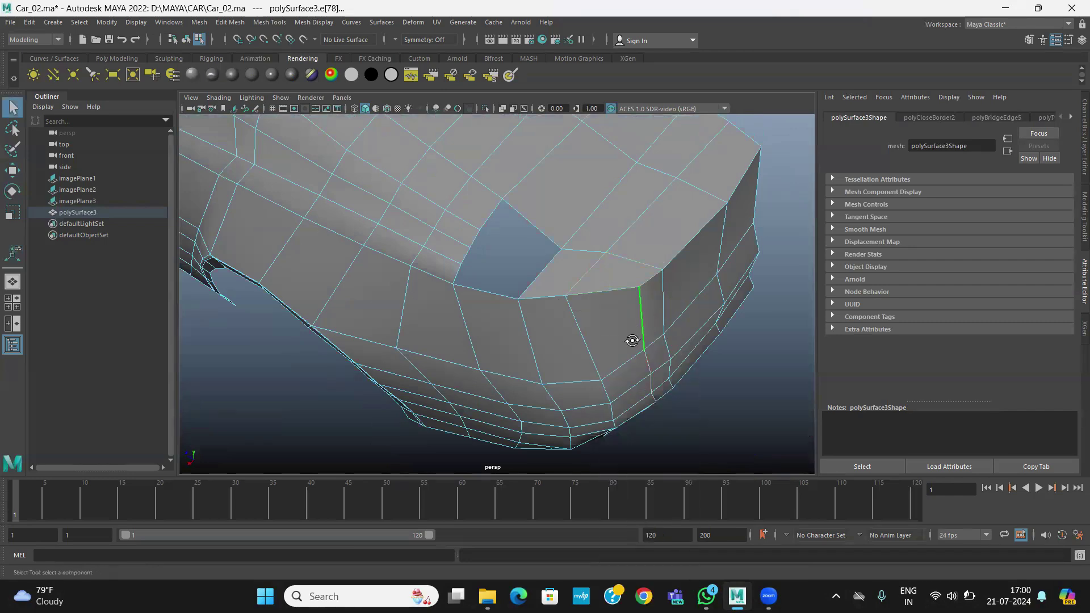
alt+drag(632, 341, 638, 353)
key(w)
alt+drag(589, 324, 505, 392)
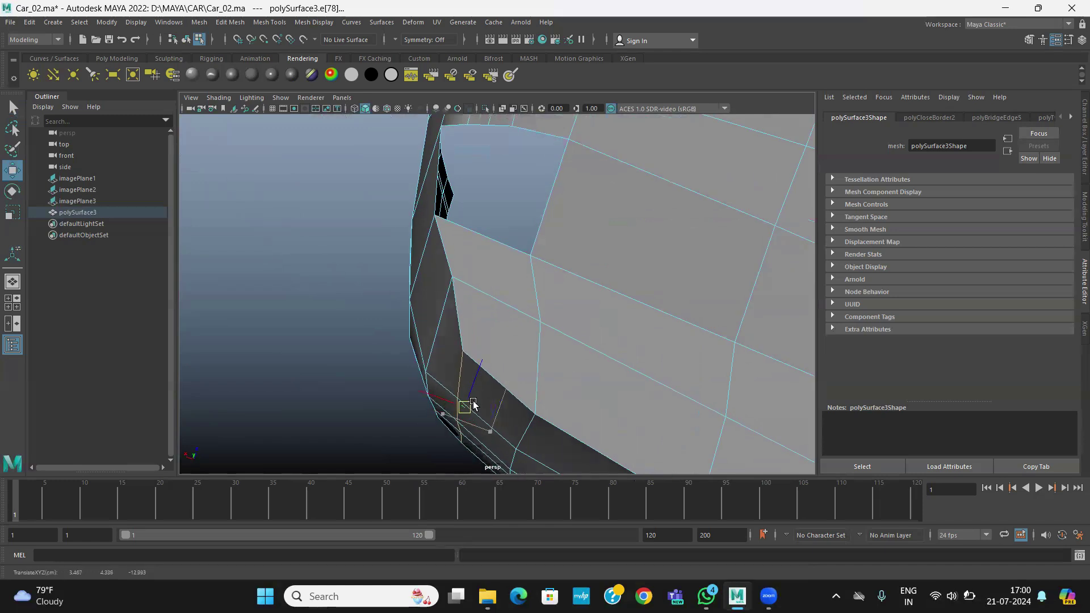
scroll(568, 410, down, 3)
alt+drag(568, 410, 550, 320)
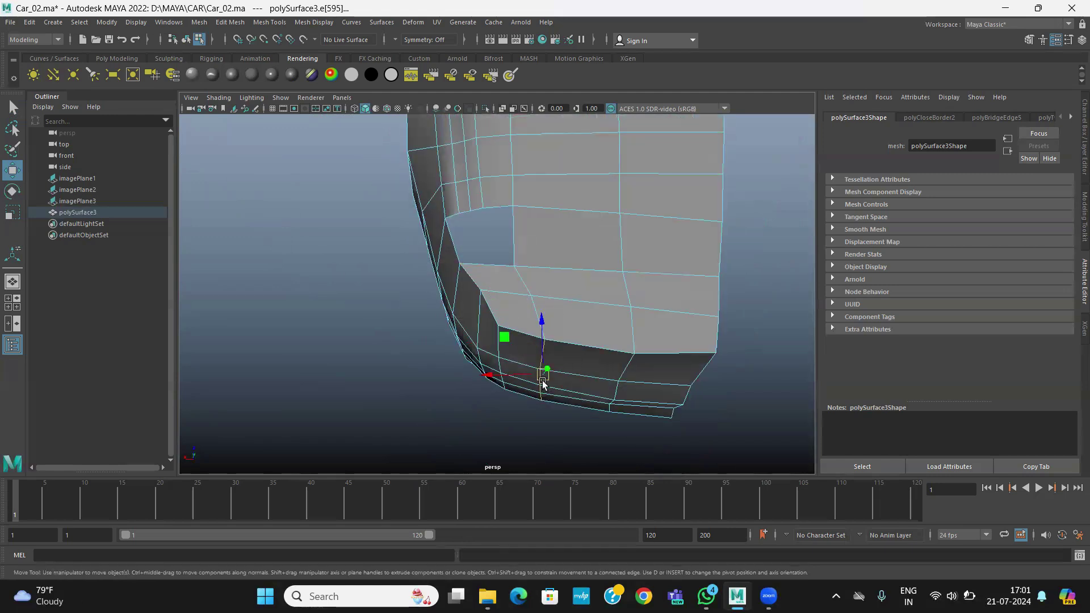
alt+drag(543, 384, 454, 334)
Adjust the top vertex at the tail's outer corner in the perspective view and fine-tune it in the top view
alt+drag(525, 332, 410, 288)
right_drag(410, 288, 370, 287)
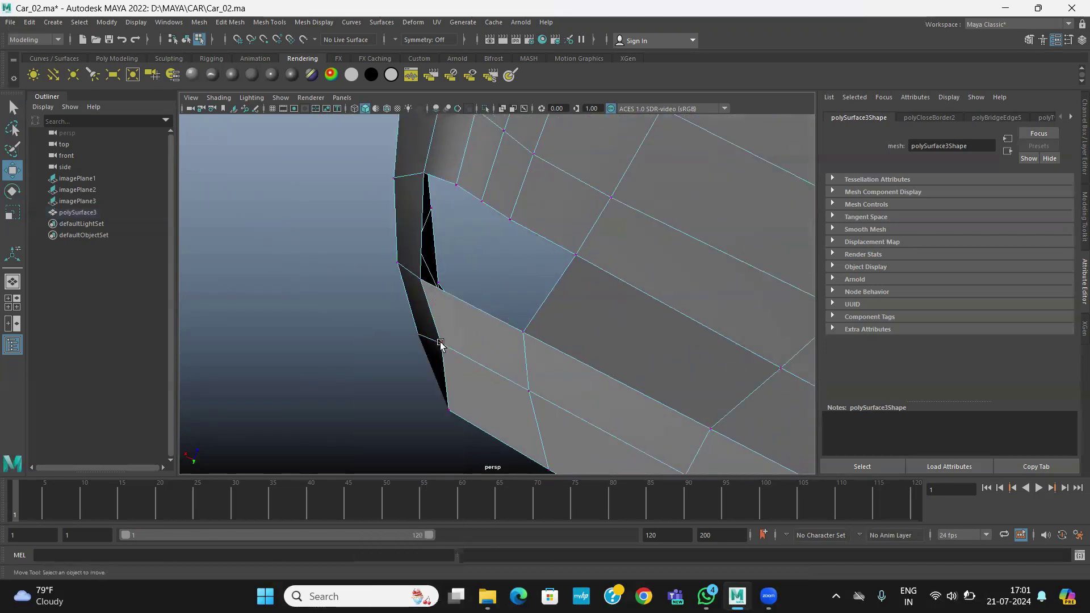
click(433, 344)
alt+drag(432, 343, 437, 375)
click(440, 302)
drag(440, 302, 432, 418)
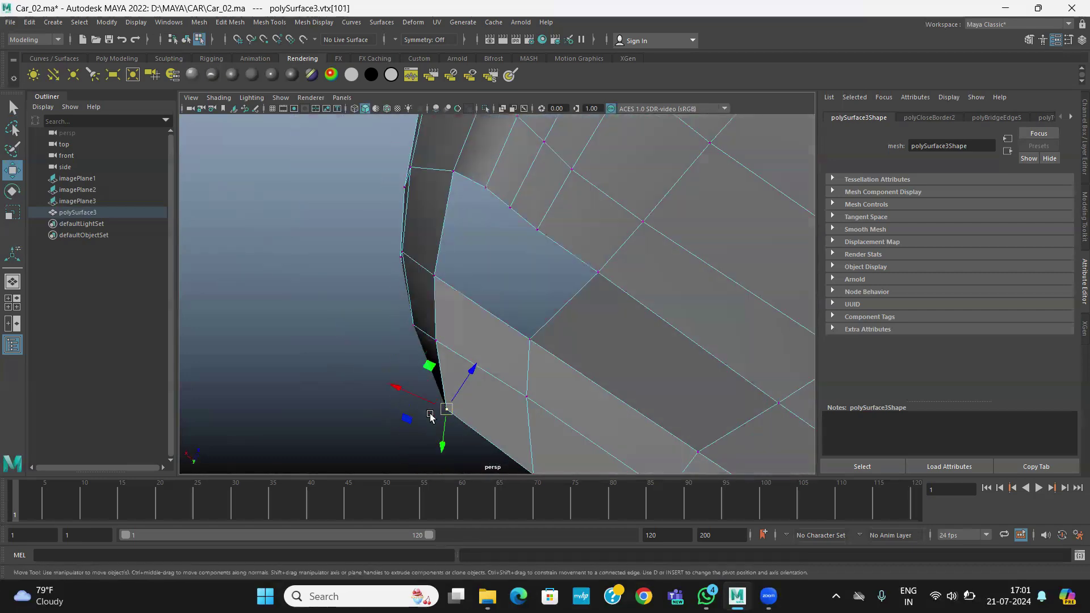
scroll(494, 396, down, 3)
alt+drag(482, 380, 392, 267)
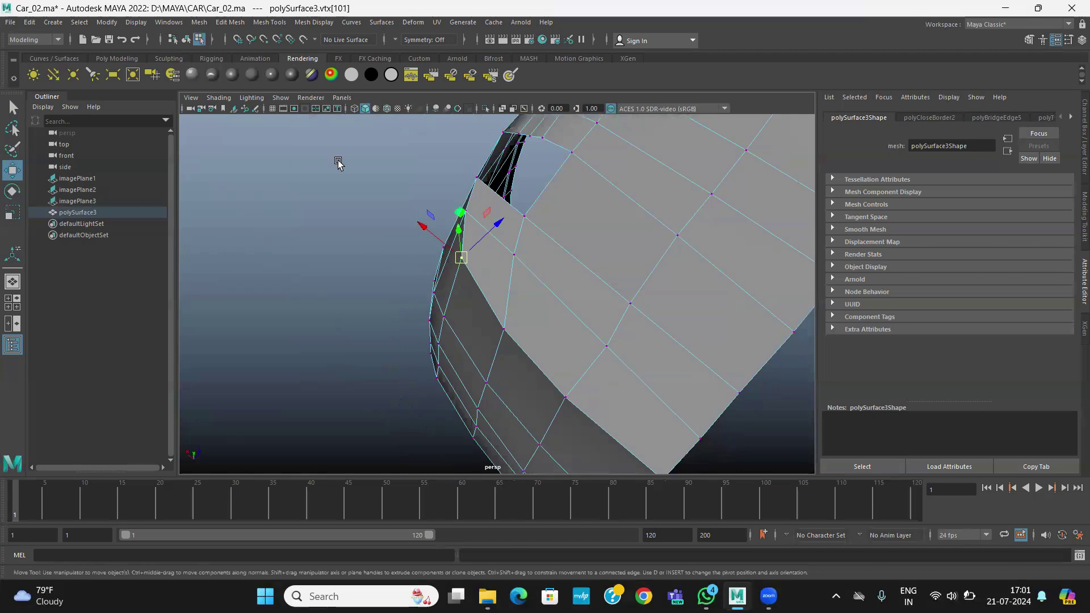
key(space)
key(space)
drag(545, 234, 553, 235)
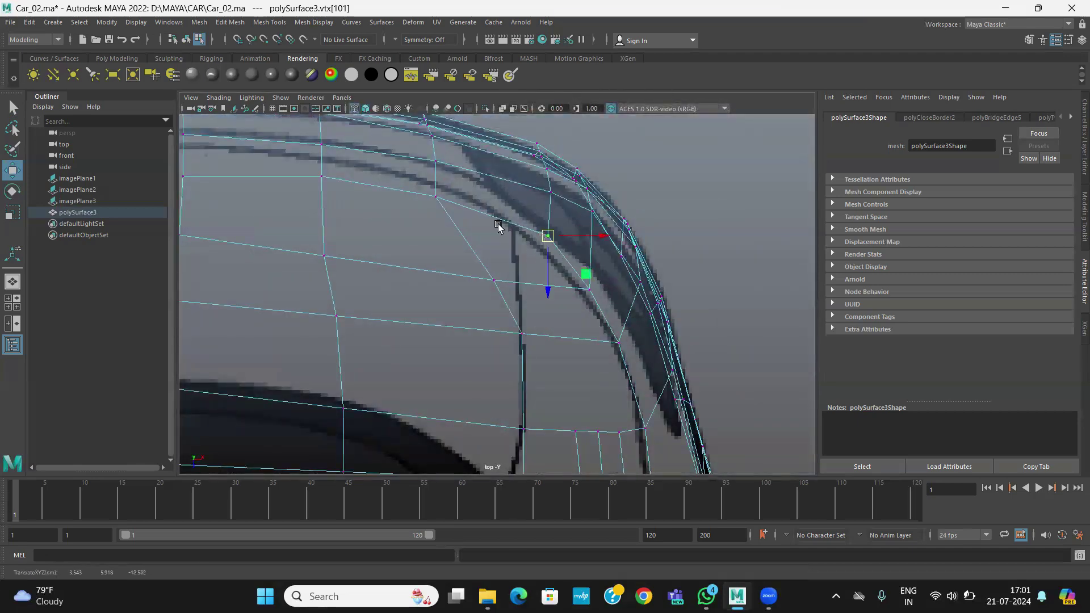
In the top view, move the centre-line vertex of the tail's top edge rearward and nudge its neighbour to smooth the curve
alt+middle_drag(498, 226, 495, 304)
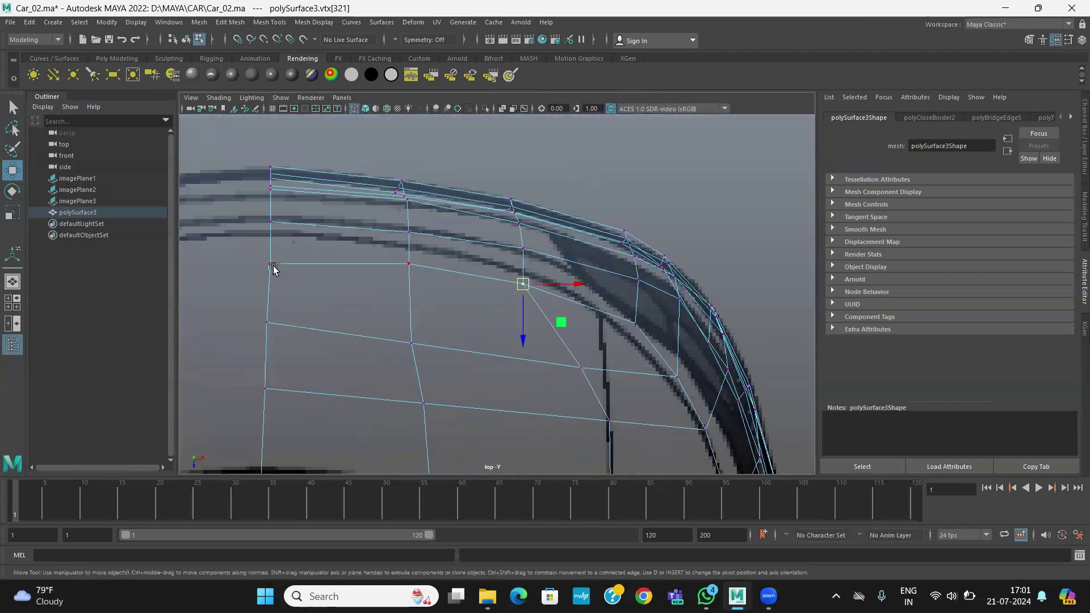
drag(276, 272, 275, 259)
click(410, 264)
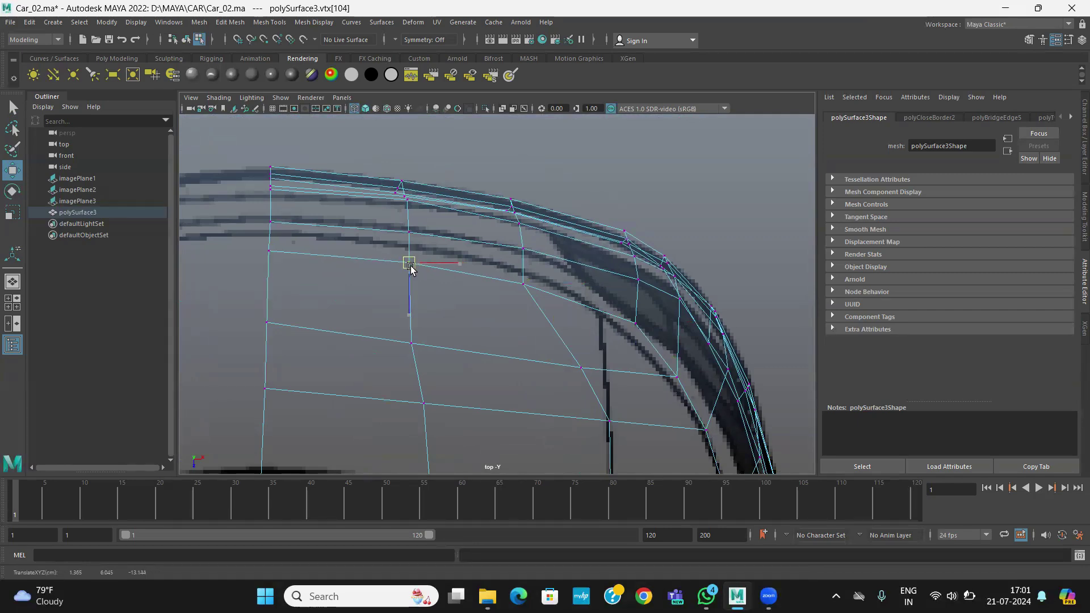
click(524, 283)
alt+middle_drag(641, 470, 591, 310)
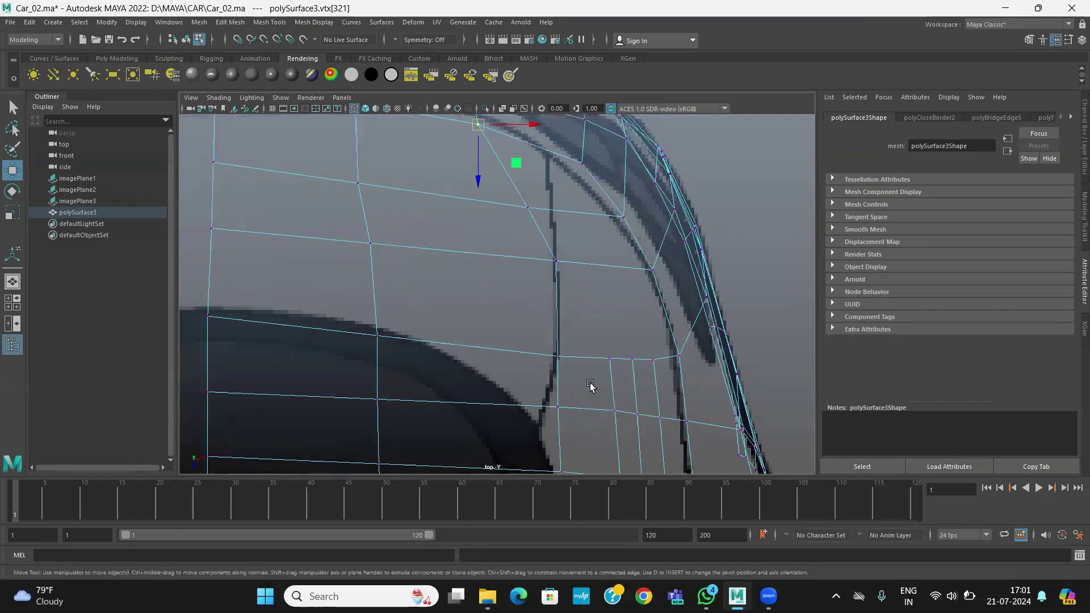
scroll(610, 302, down, 4)
In the top view, shift the deck strip's two vertices on its outer inserted loop toward the centre line
key(space)
key(space)
alt+drag(659, 318, 459, 324)
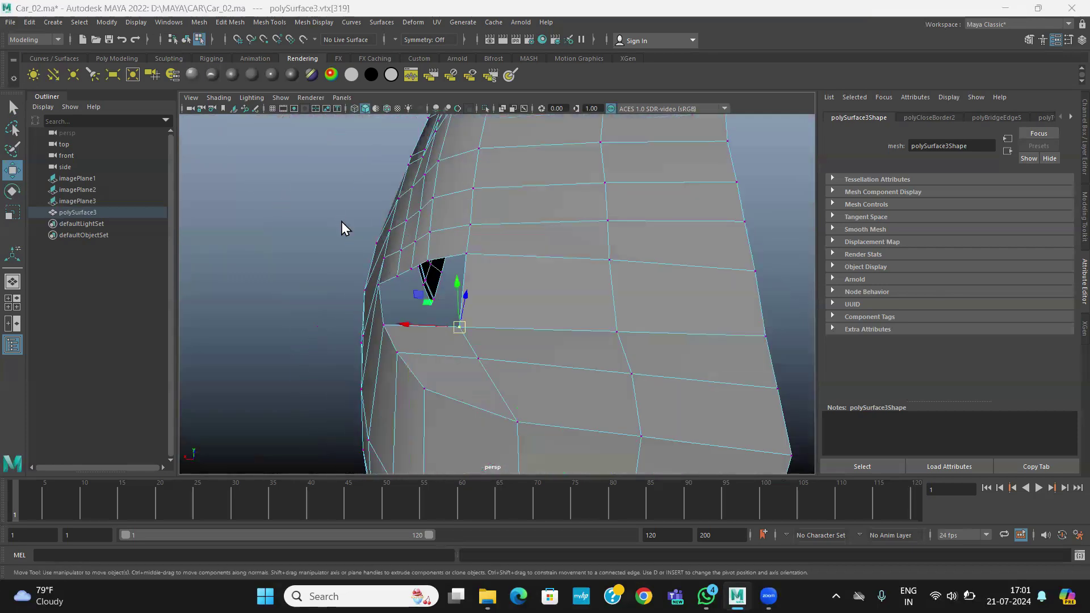
key(space)
key(space)
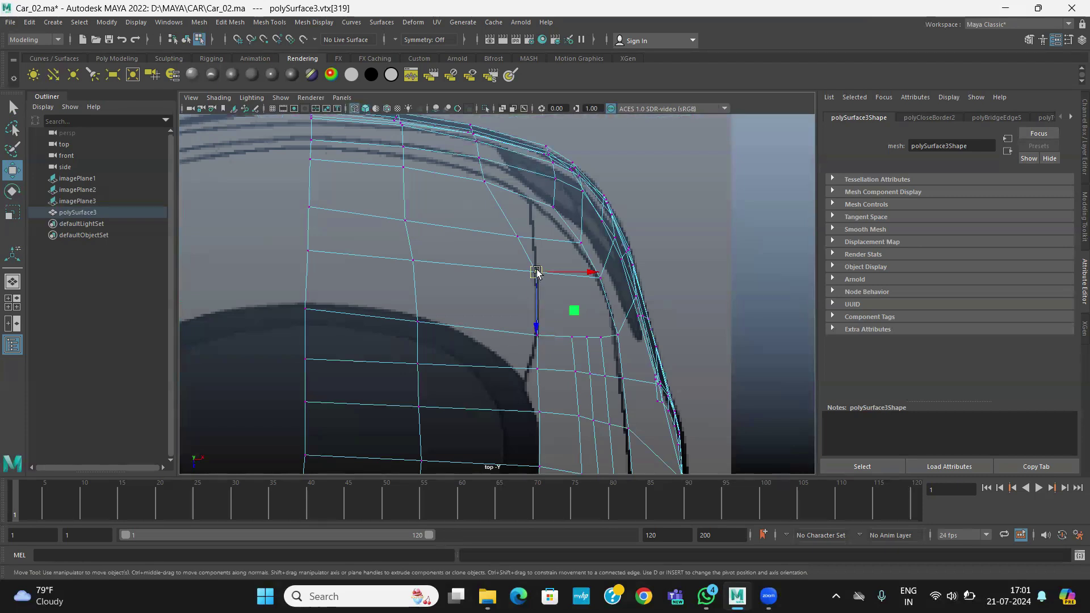
drag(536, 280, 500, 280)
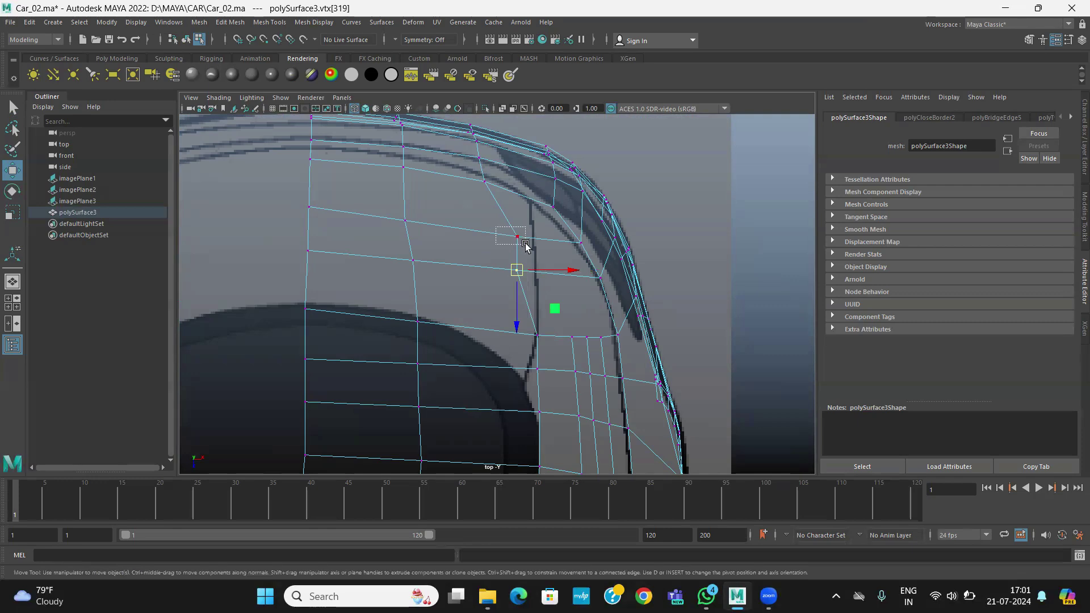
drag(522, 238, 511, 240)
alt+middle_drag(526, 336, 463, 340)
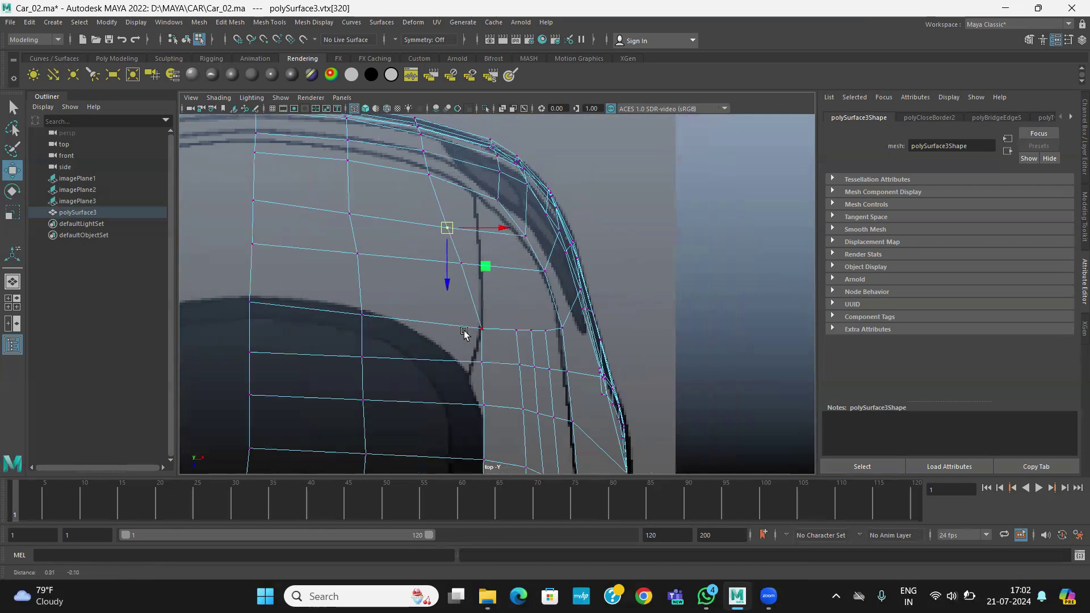
scroll(541, 325, up, 2)
key(space)
key(space)
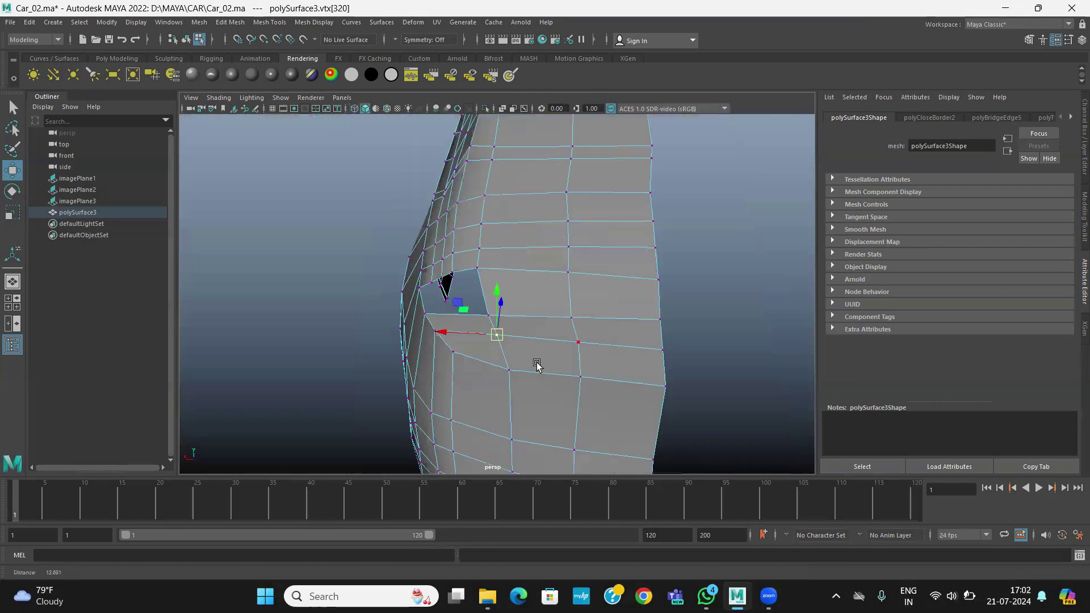
alt+drag(538, 297, 562, 390)
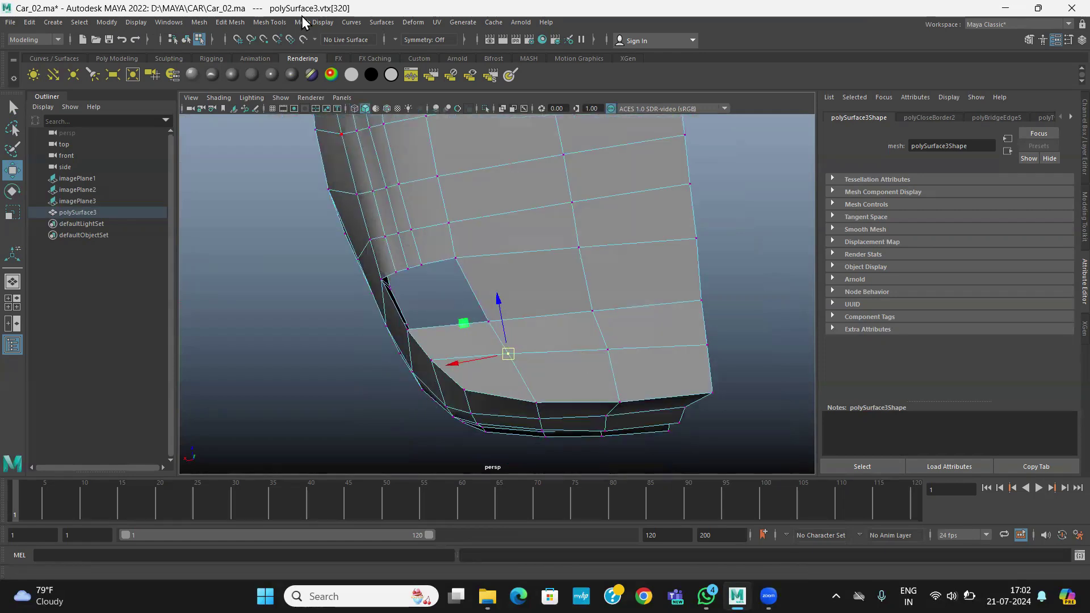
Insert three edge loops across the wide face strip beside the tail's rounded corner, running up to the open hole in the deck
click(270, 22)
click(294, 110)
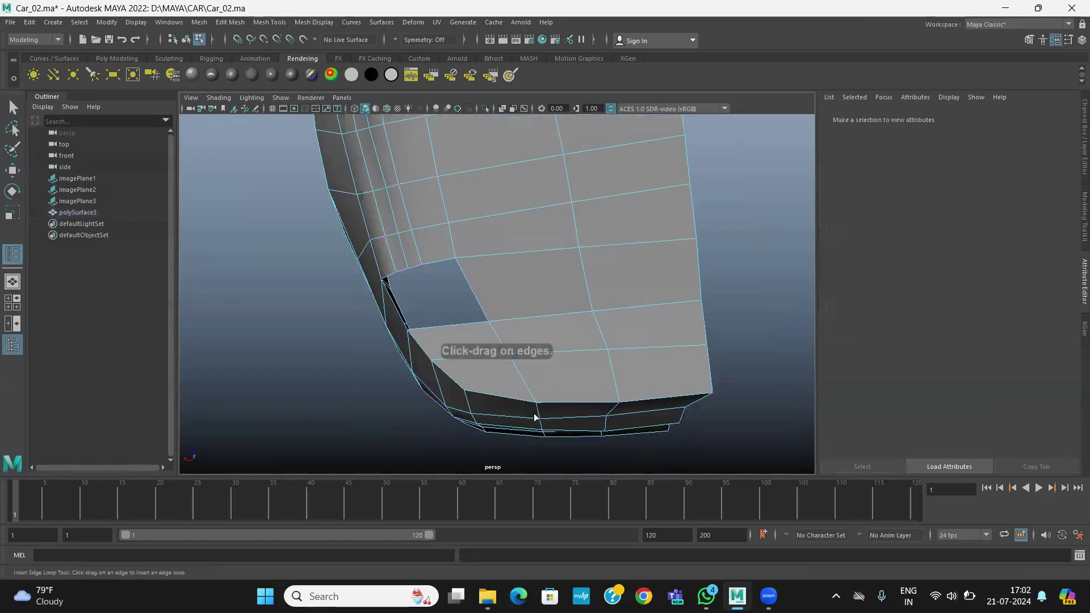
alt+middle_drag(520, 452, 540, 412)
alt+right_drag(540, 412, 504, 383)
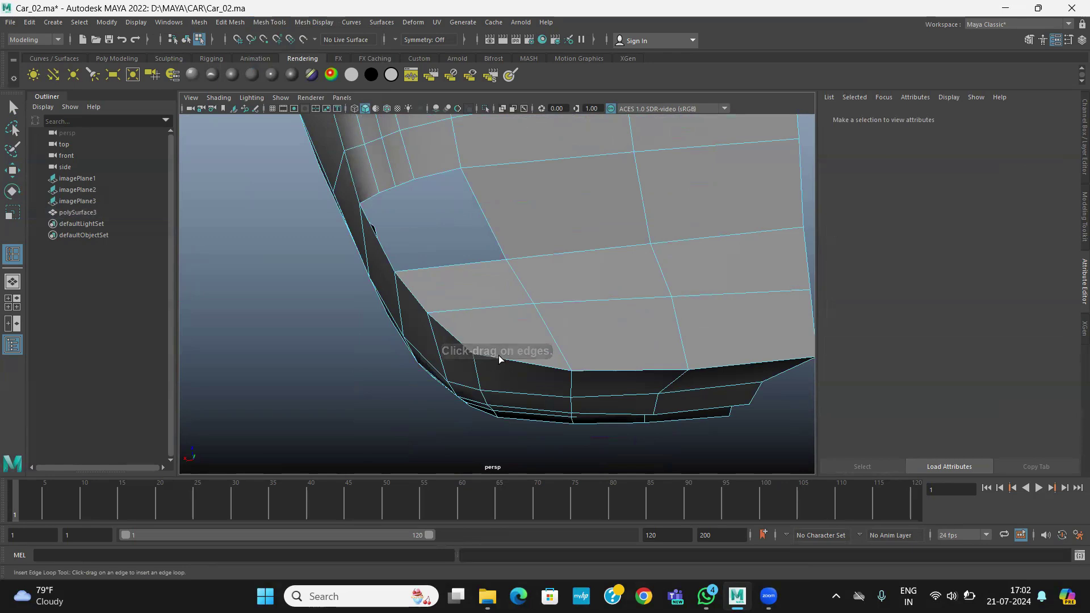
click(498, 355)
alt+drag(523, 363, 500, 366)
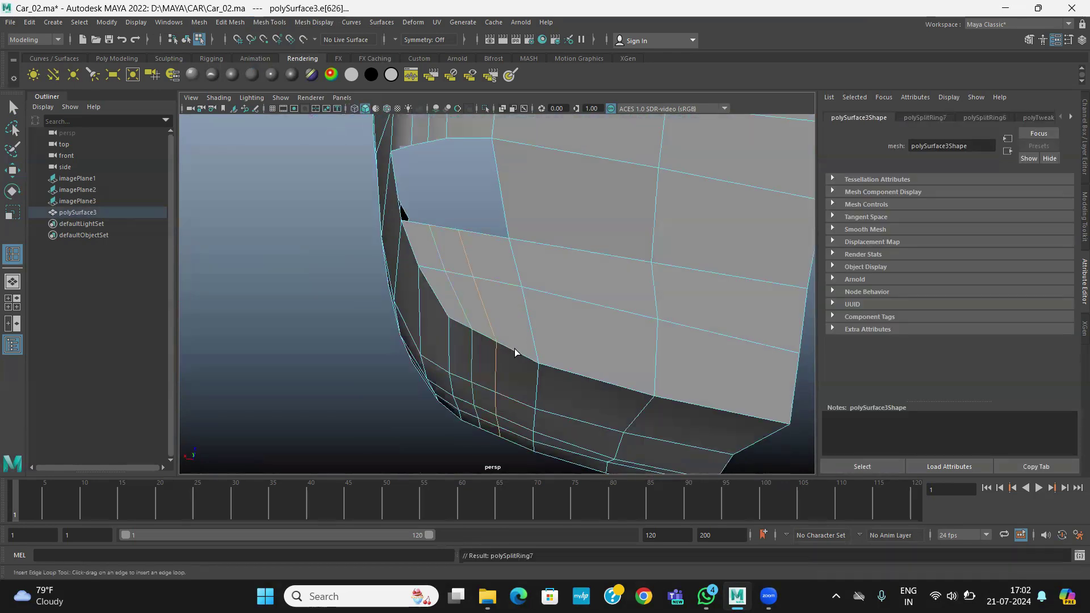
click(516, 359)
alt+drag(494, 280, 241, 243)
key(w)
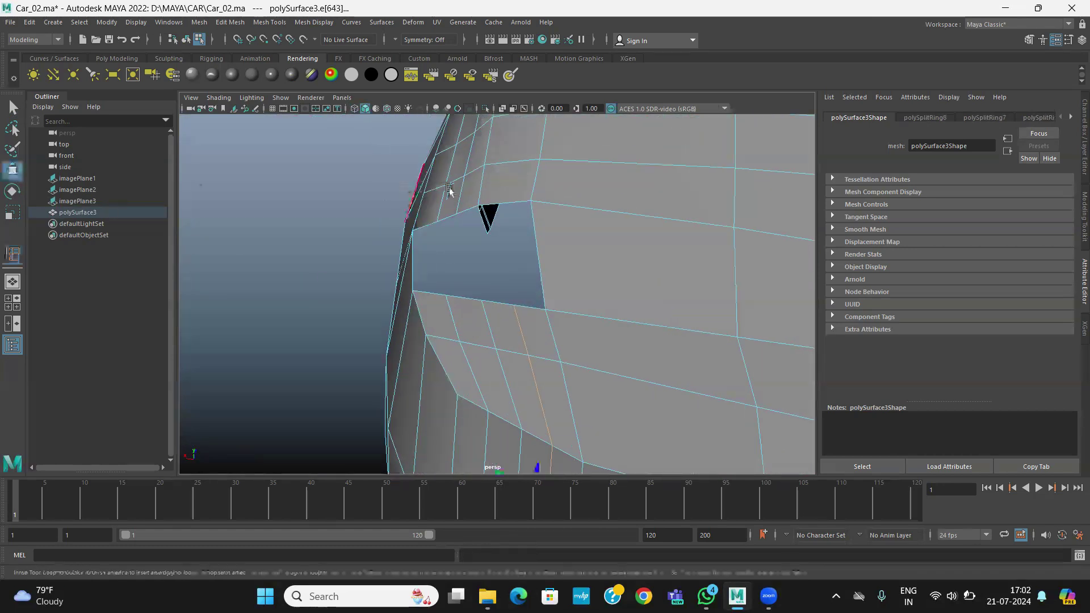
right_click(453, 192)
right_drag(453, 192, 498, 206)
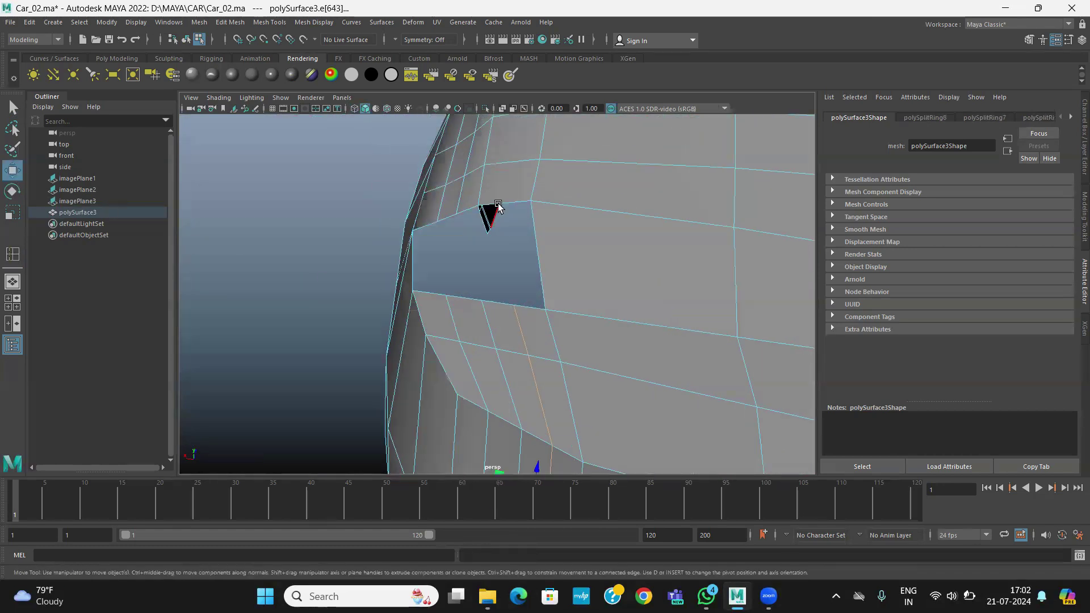
shift+click(526, 307)
alt+drag(525, 307, 511, 420)
click(230, 23)
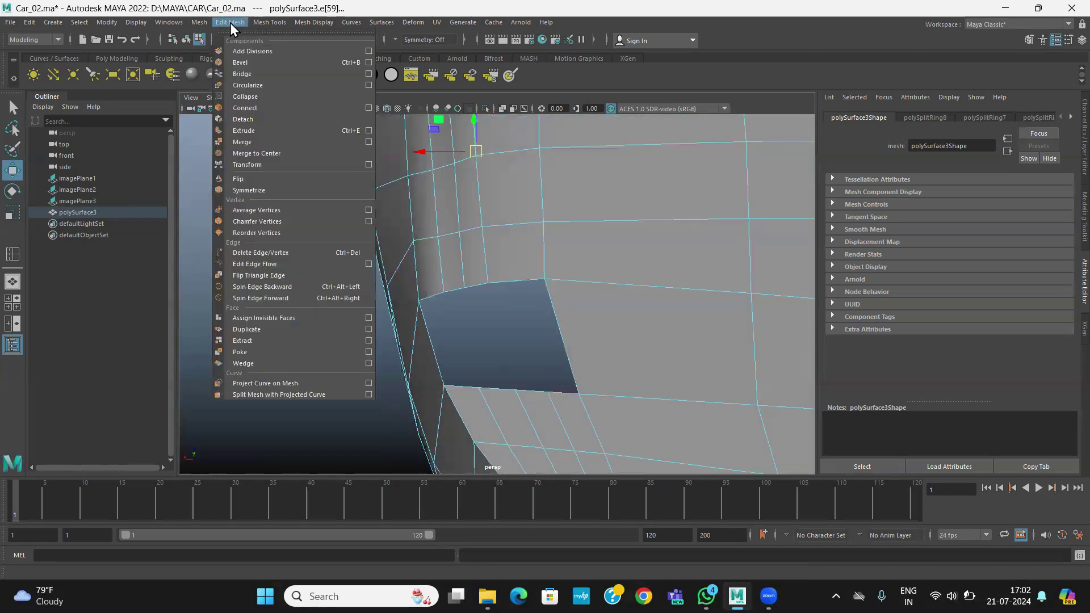
click(250, 64)
key(ctrl+z)
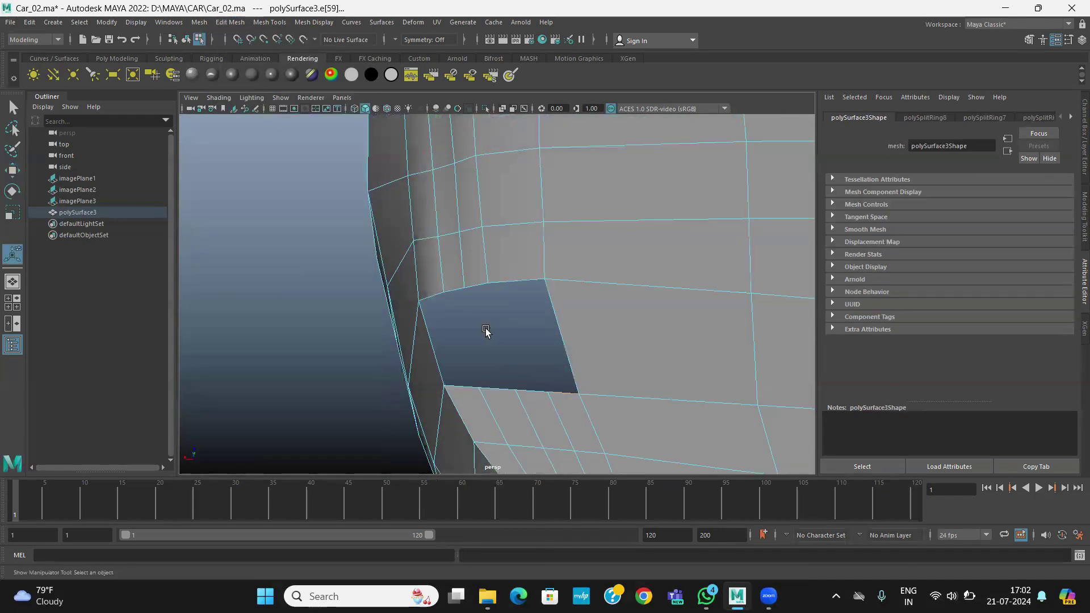
Bridge the first pair of opposite border edges across the rear deck hole at its inner end
alt+drag(486, 329, 464, 186)
right_drag(463, 183, 465, 136)
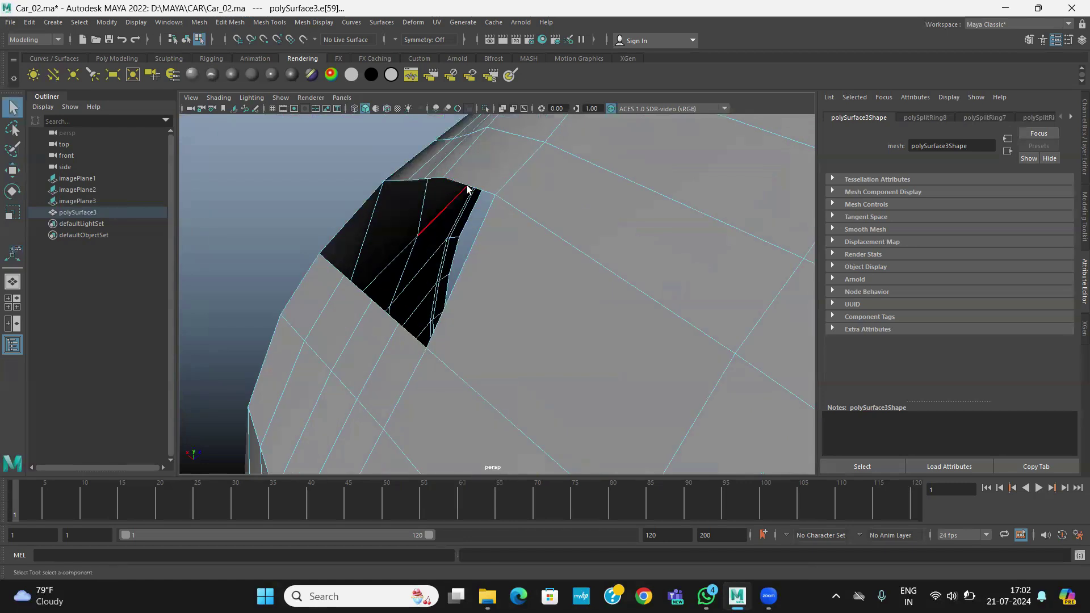
click(467, 187)
alt+drag(466, 187, 534, 351)
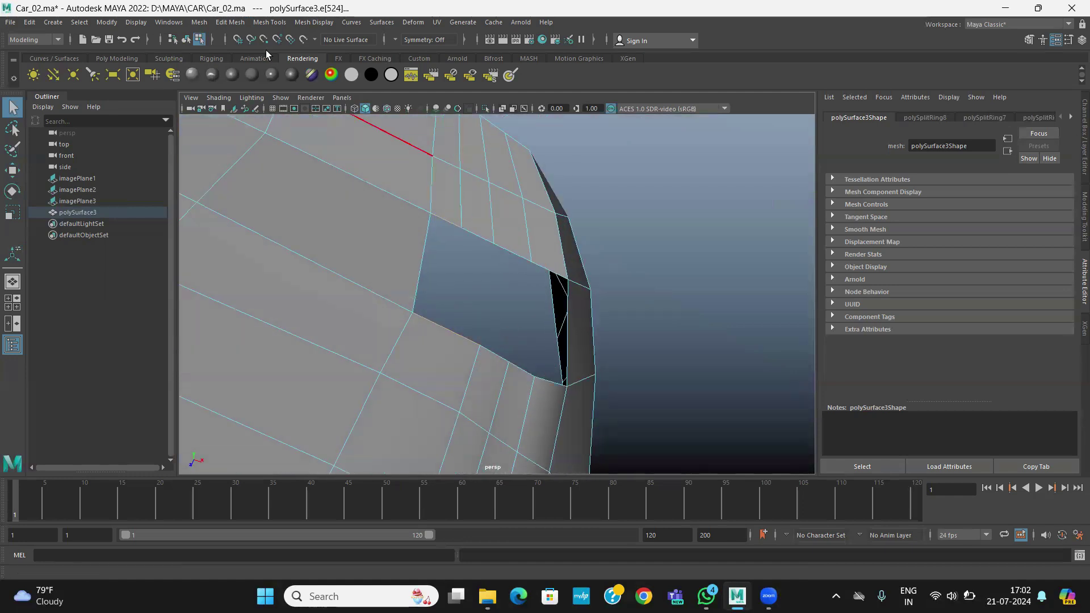
click(238, 27)
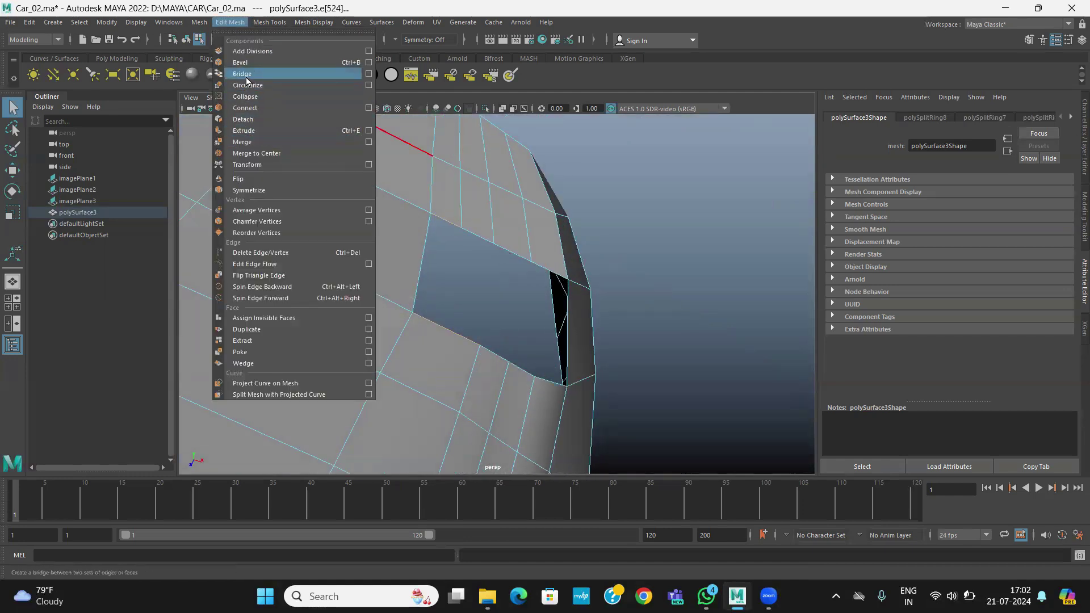
click(248, 79)
Bridge the next two pairs of opposite edges across the deck hole and fill the last remaining gap at its outer end
alt+drag(467, 289, 486, 233)
click(487, 230)
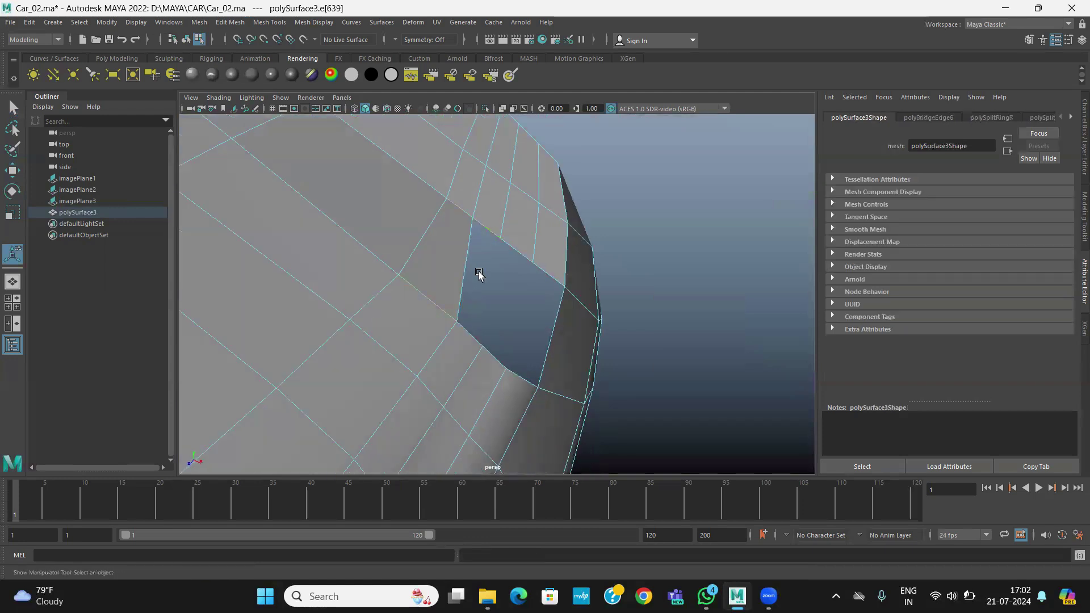
key(g)
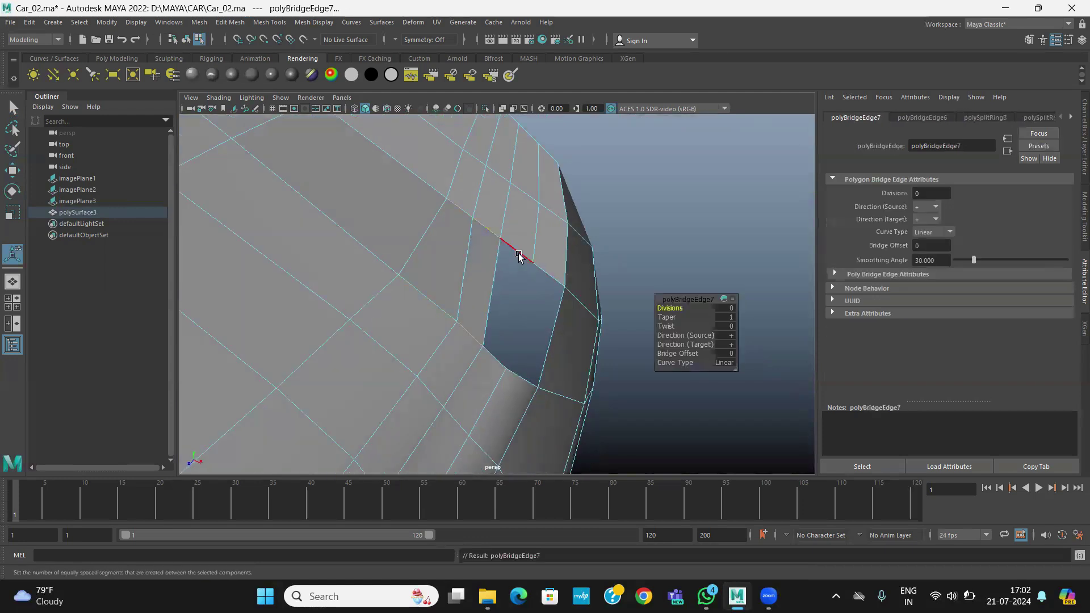
click(494, 359)
key(g)
alt+drag(540, 360, 523, 282)
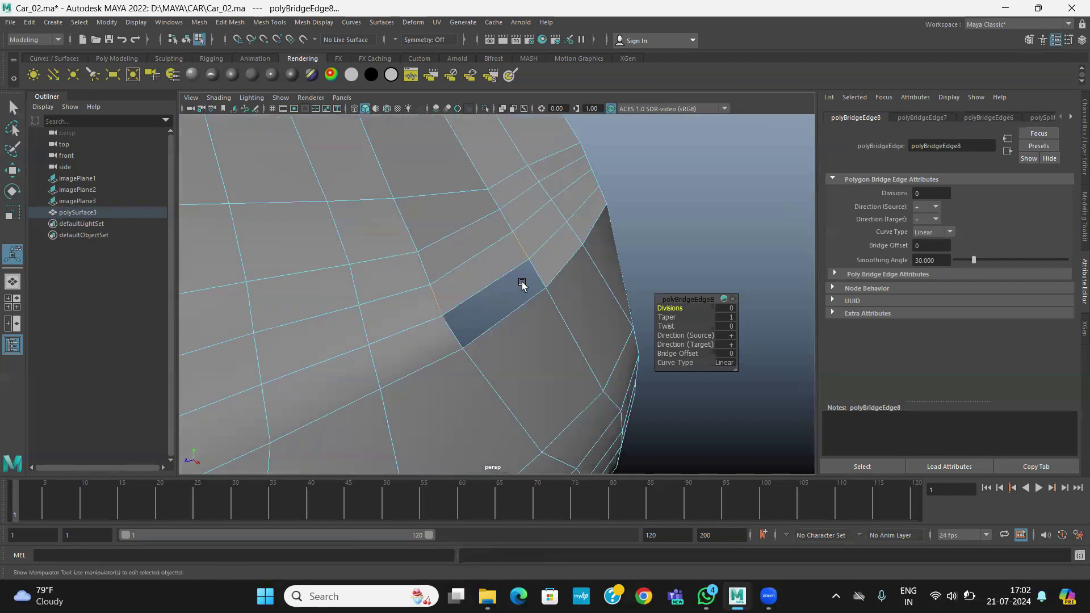
click(453, 332)
key(g)
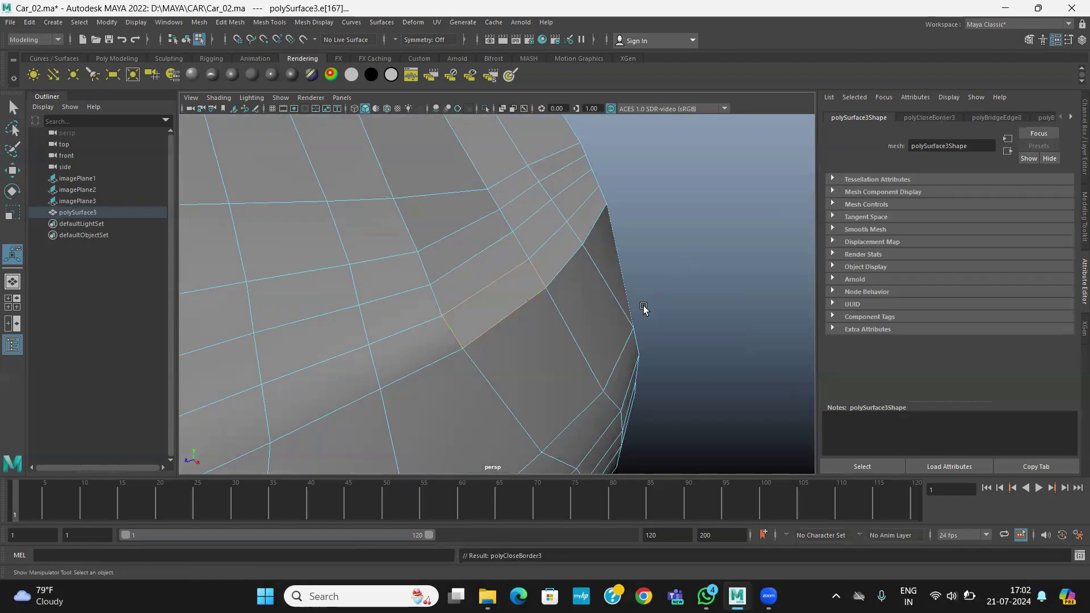
In the top view, nudge the vertex column where the tail starts to round into the corner slightly forward to follow the blueprint curve
scroll(492, 394, down, 3)
alt+drag(491, 394, 365, 268)
key(space)
key(space)
alt+middle_drag(447, 222, 448, 264)
scroll(448, 264, up, 2)
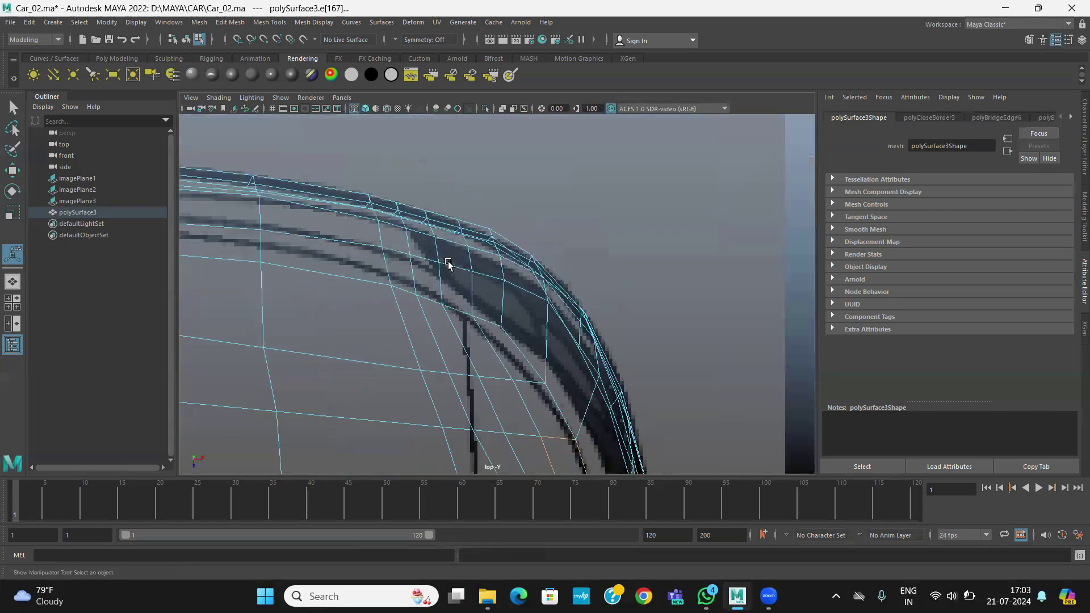
right_drag(476, 267, 438, 255)
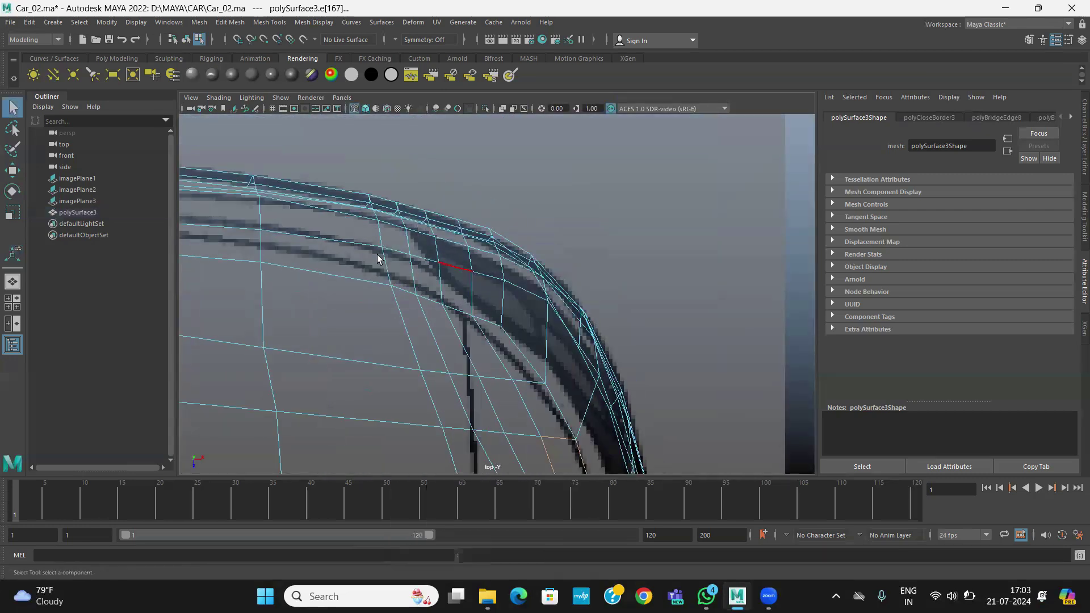
alt+middle_drag(392, 327, 372, 275)
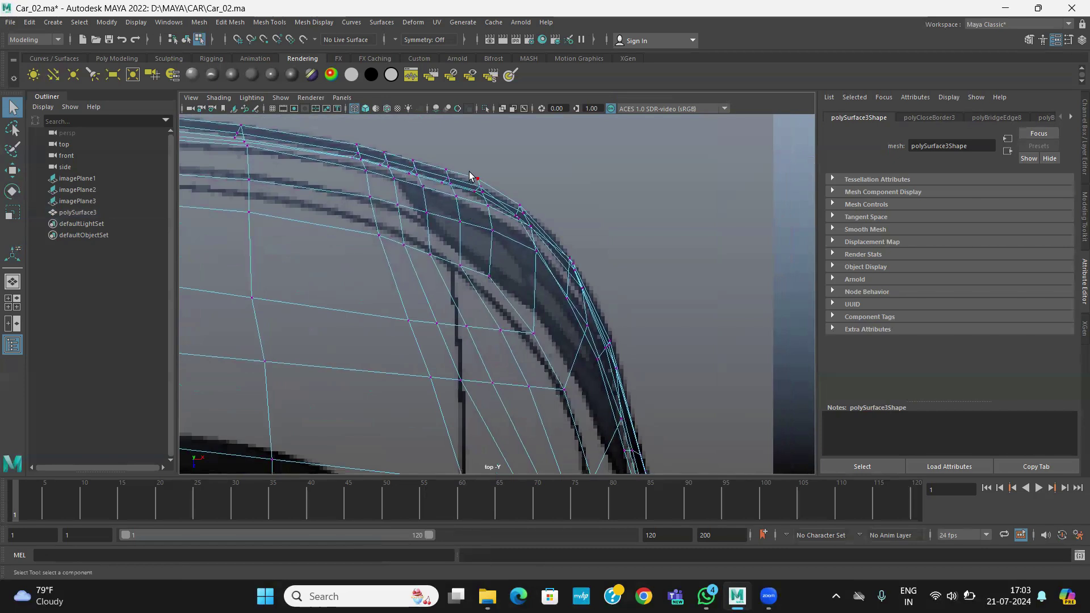
drag(501, 293, 500, 291)
key(w)
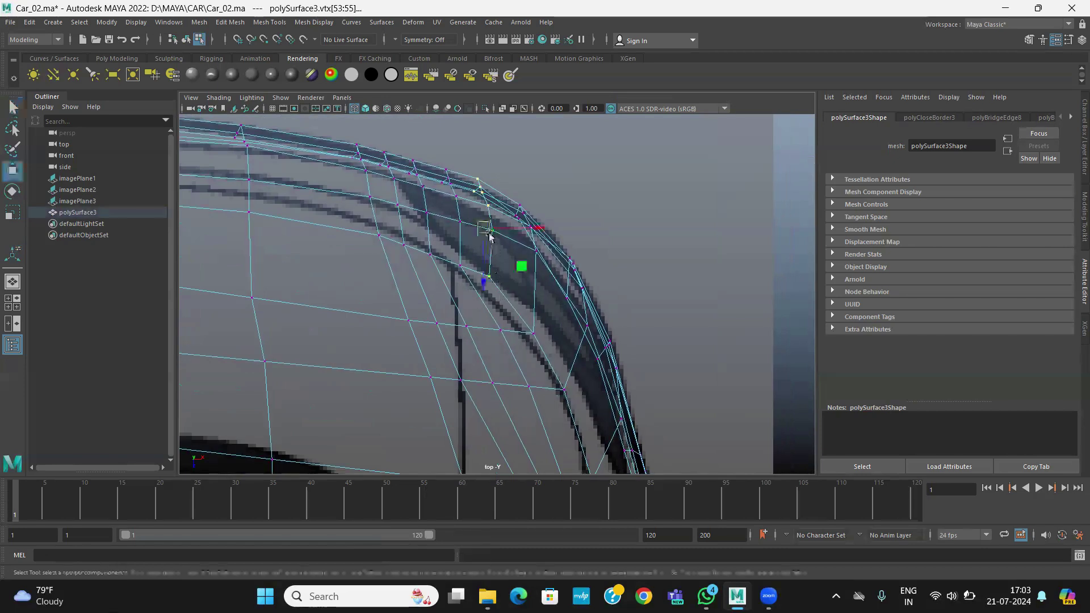
drag(487, 230, 485, 232)
Shift the adjacent outer vertex column at the tail's rounded corner slightly toward the centre line to even out the curve
alt+middle_drag(517, 296, 509, 293)
drag(546, 270, 546, 271)
drag(514, 223, 511, 224)
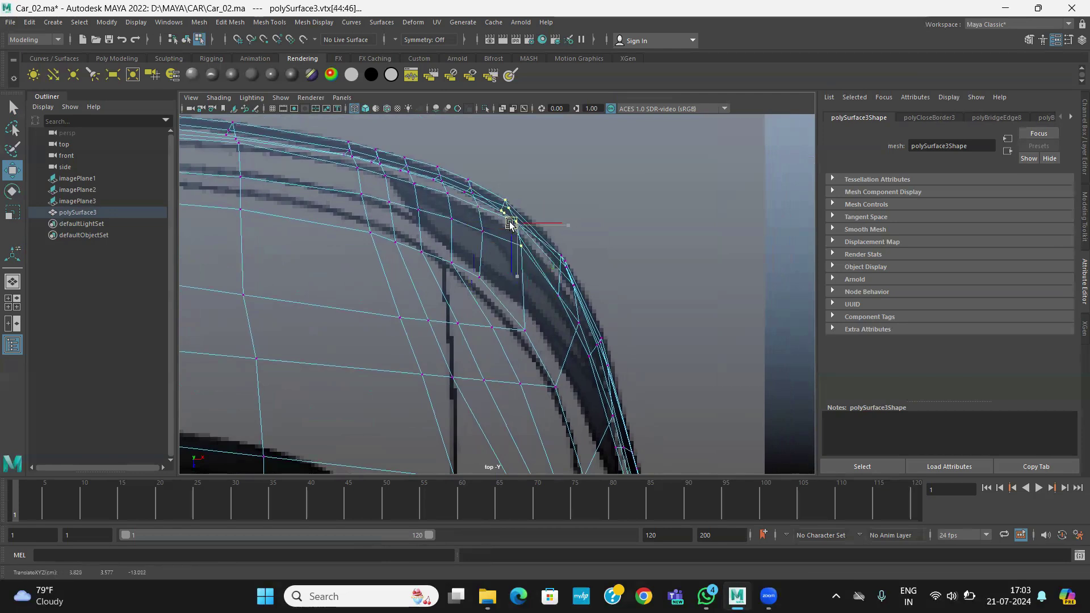
scroll(496, 225, down, 6)
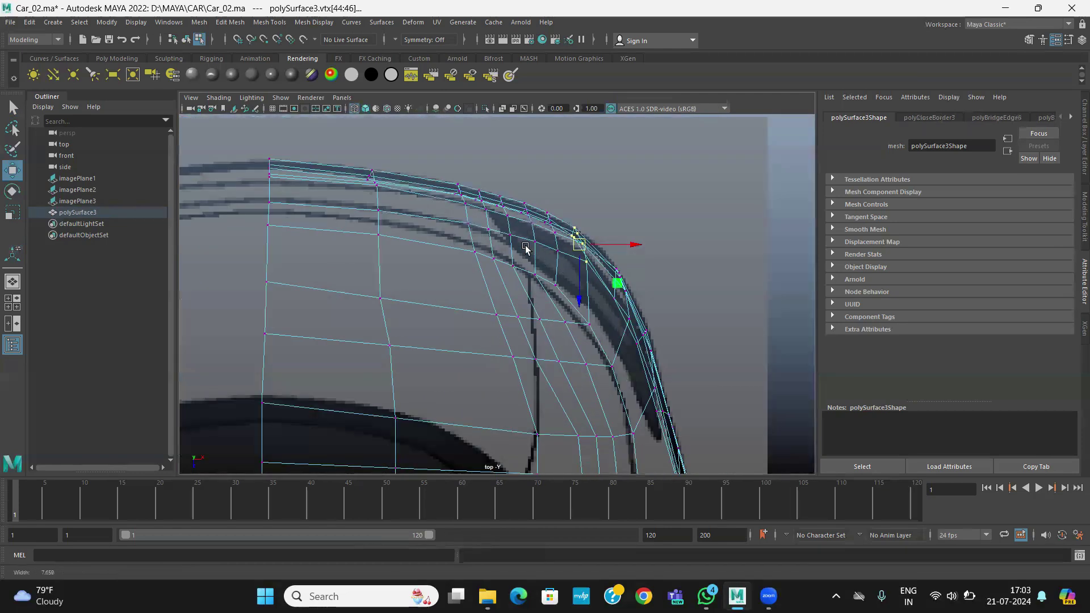
scroll(544, 259, up, 6)
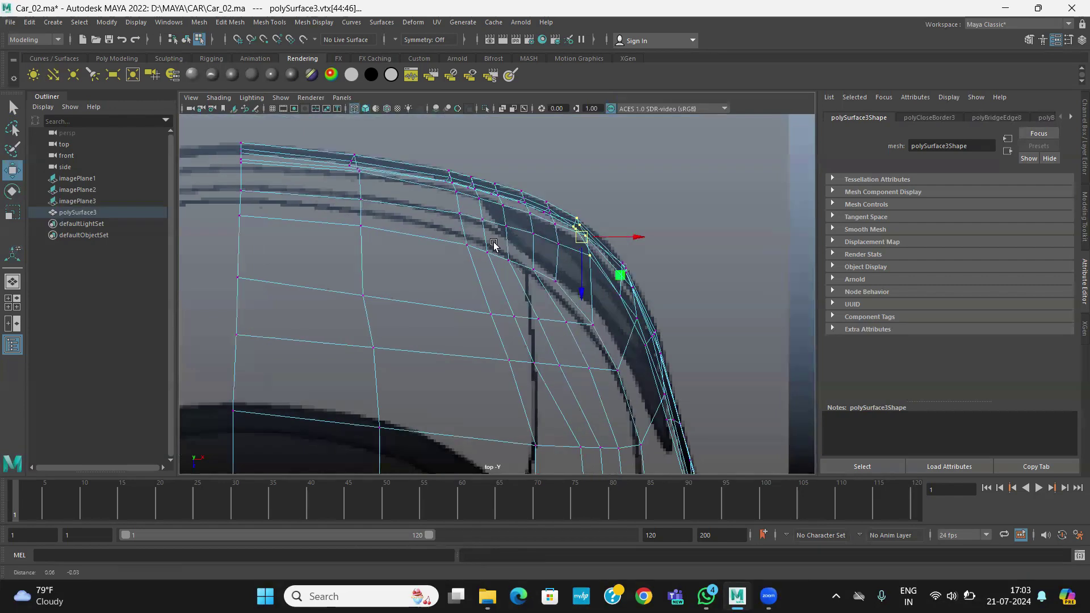
alt+middle_drag(509, 356, 492, 192)
scroll(492, 191, down, 5)
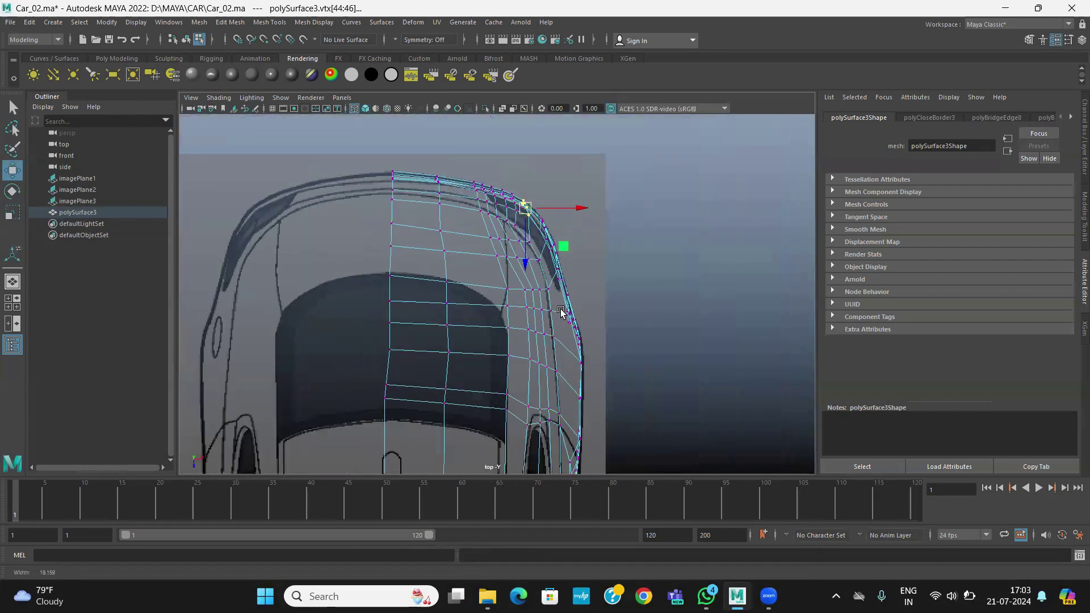
Return to the perspective view, select the whole car body as an object and soften all its edges
key(space)
key(space)
alt+drag(523, 288, 619, 286)
alt+drag(634, 325, 635, 274)
right_drag(636, 274, 685, 249)
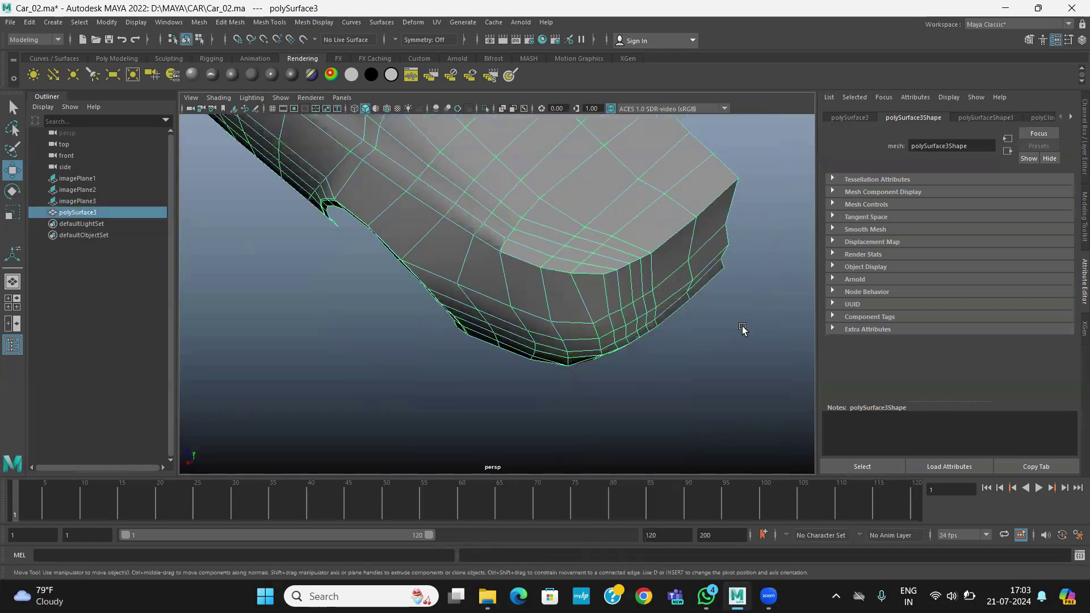
click(742, 331)
alt+drag(732, 329, 487, 253)
click(486, 253)
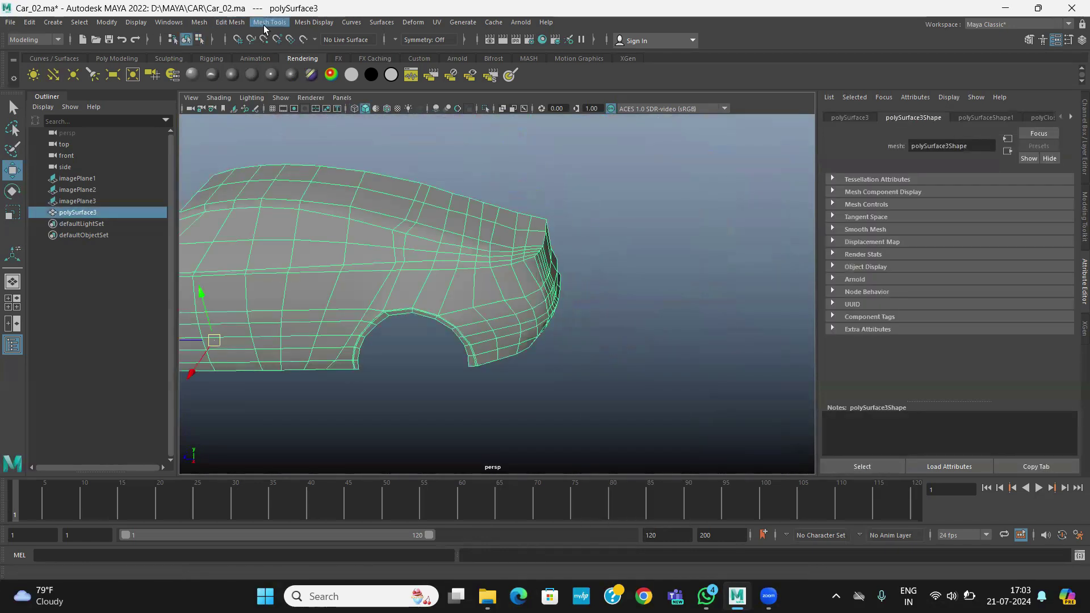
click(311, 25)
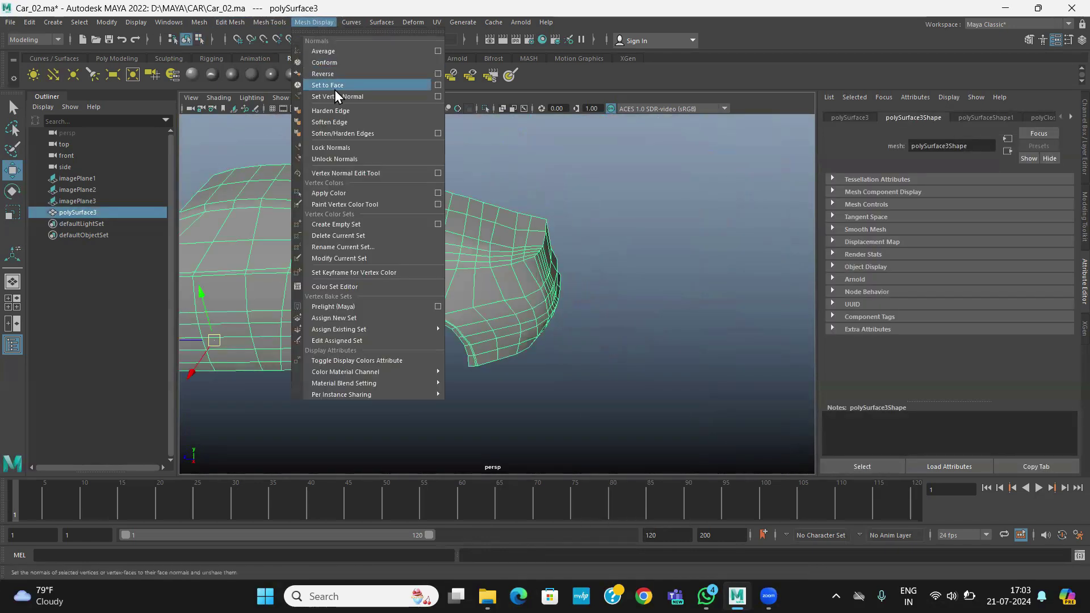
click(335, 123)
click(673, 285)
Examine the softened half body from the front, side and rear
alt+drag(673, 285, 486, 306)
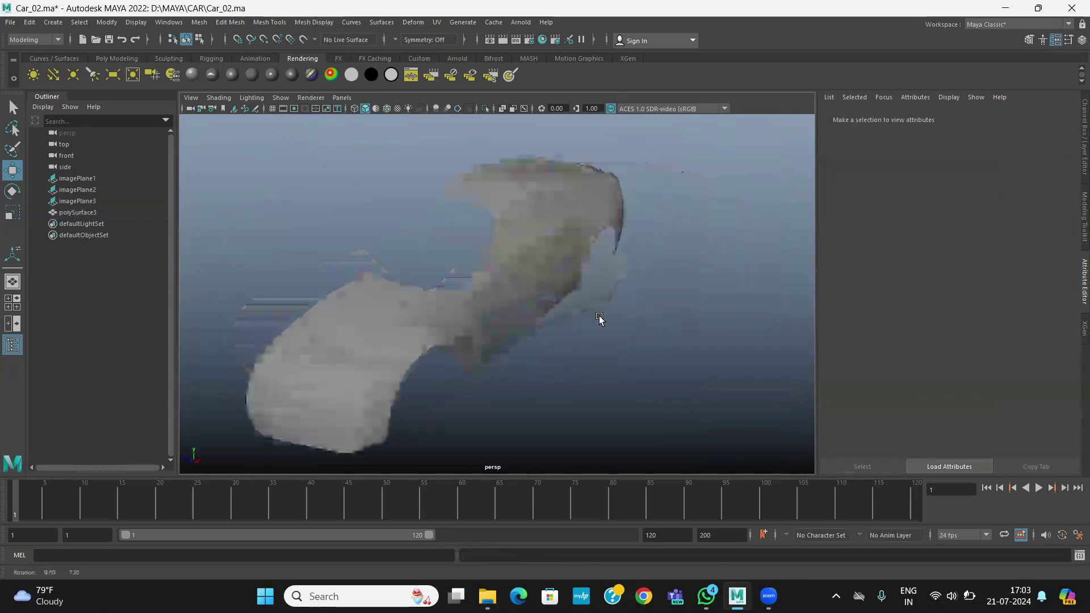
scroll(509, 346, up, 3)
click(482, 279)
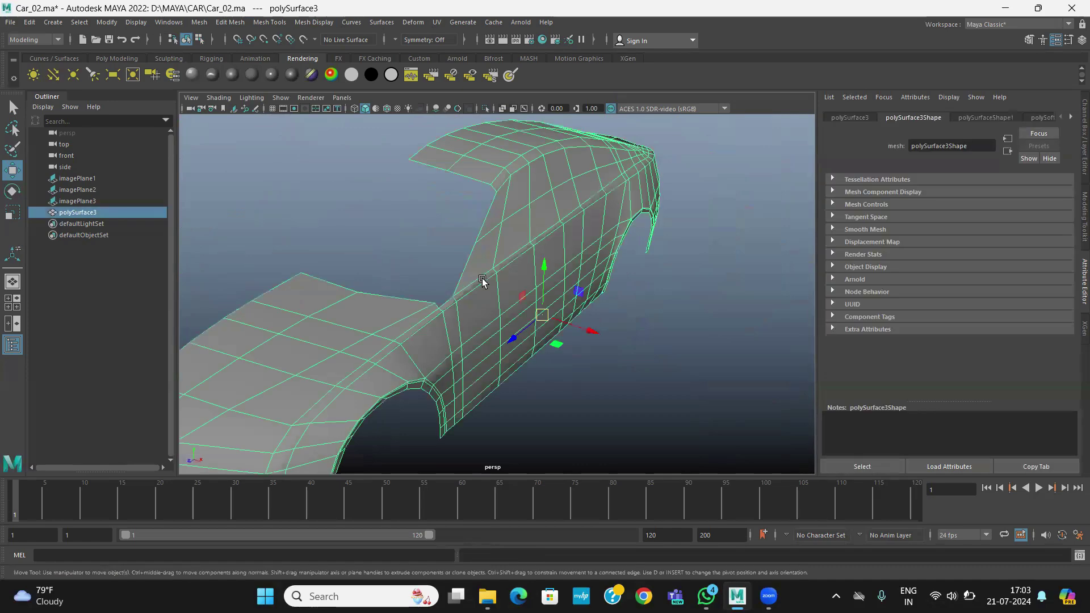
alt+drag(482, 281, 638, 359)
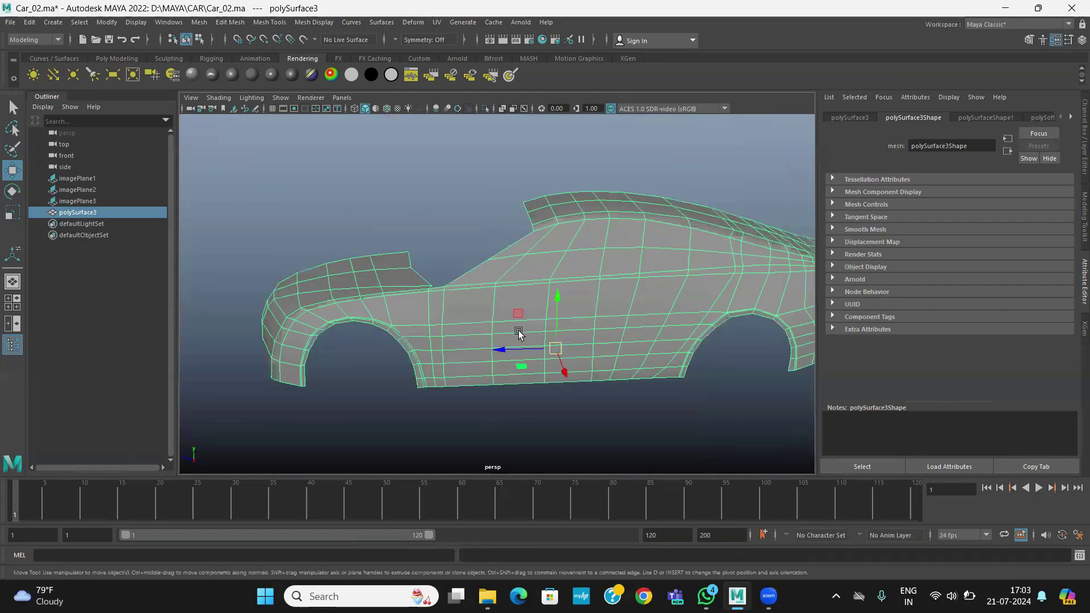
alt+drag(519, 334, 486, 331)
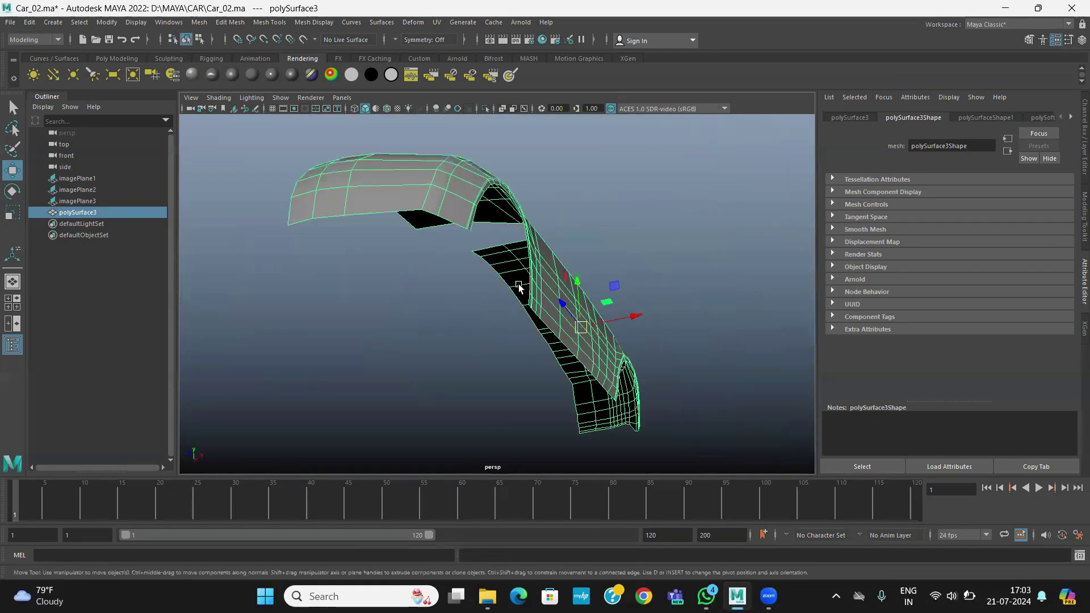
alt+drag(519, 287, 417, 352)
In the top view, select all vertices along the body's centre line and scale them flat along the X axis
right_drag(481, 286, 433, 279)
key(space)
key(space)
scroll(455, 386, down, 10)
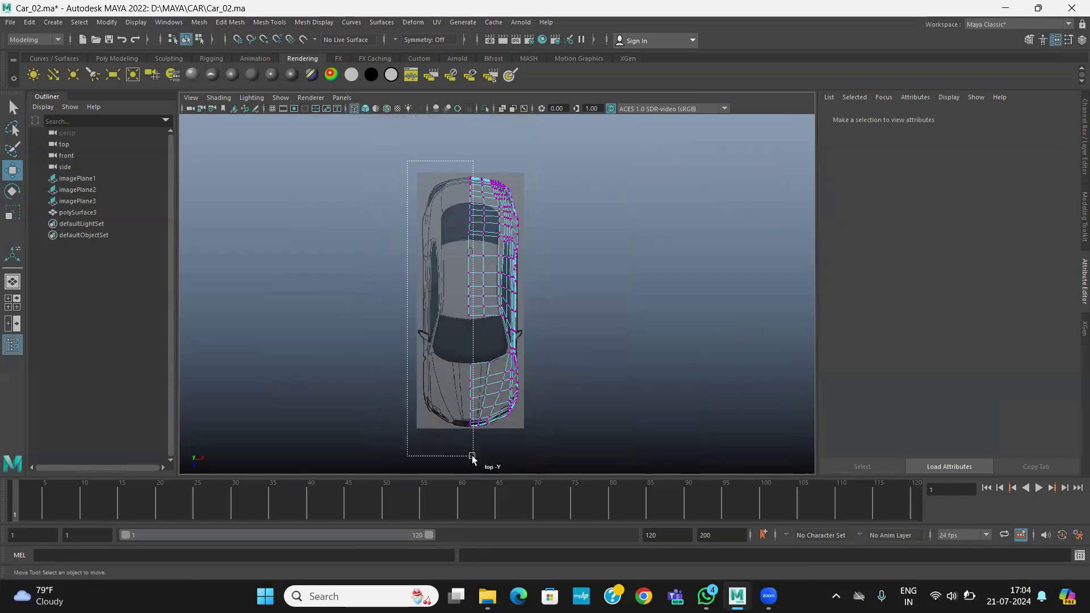
drag(472, 456, 472, 456)
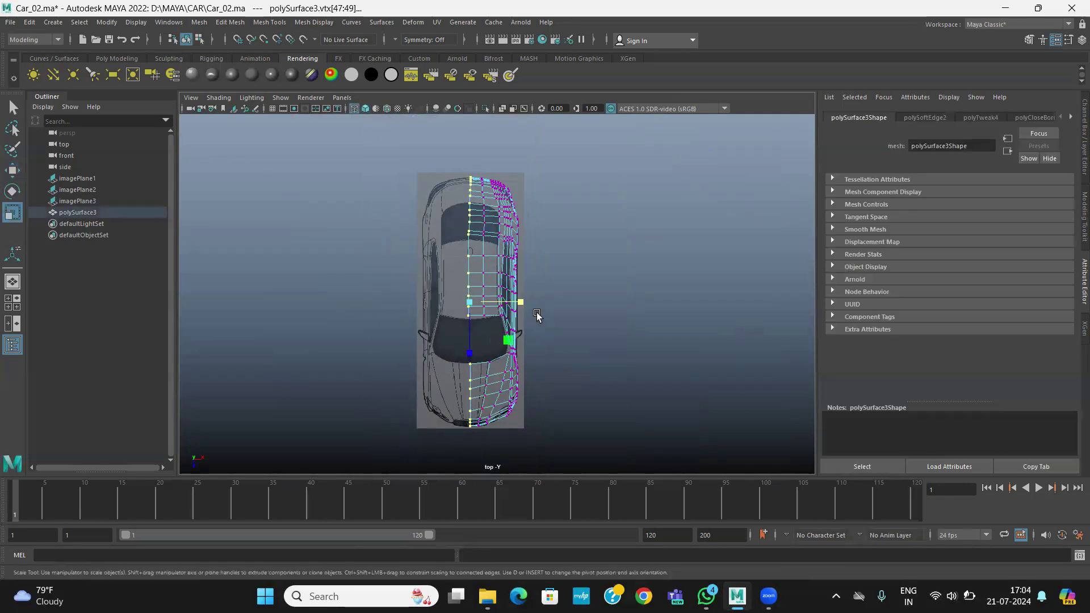
scroll(487, 317, up, 5)
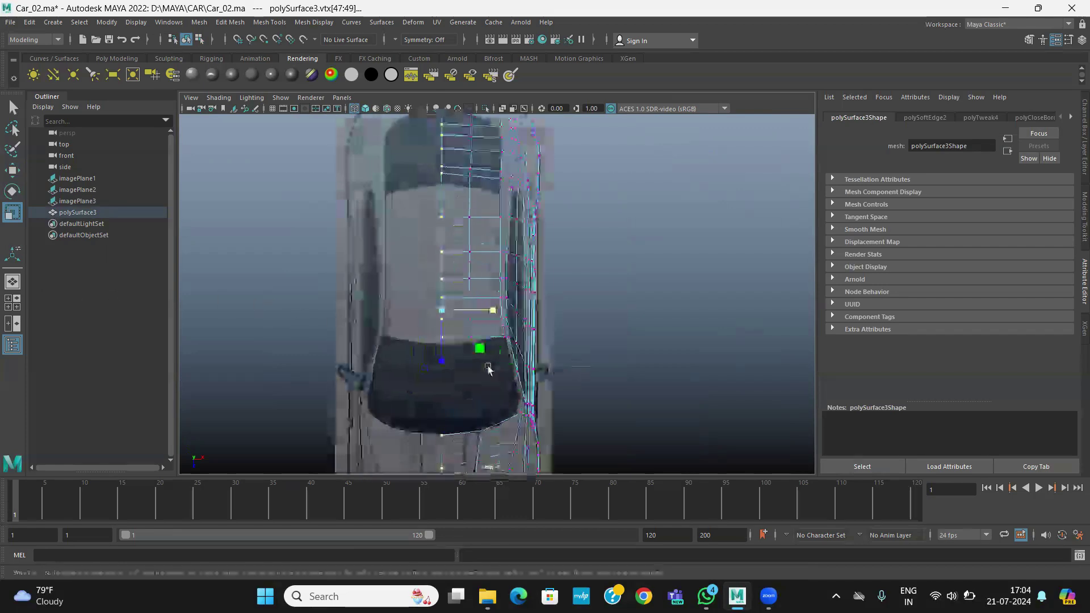
In the perspective view, select the half car body as an object and mirror it to create the other half
key(space)
key(space)
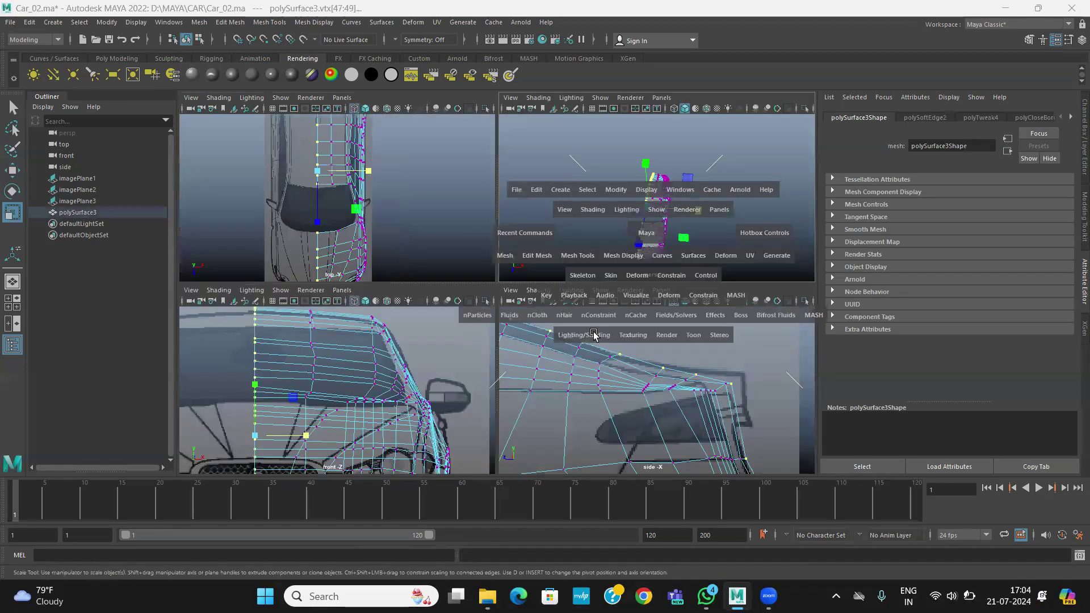
scroll(526, 288, up, 3)
right_drag(525, 288, 590, 271)
click(533, 298)
alt+drag(534, 298, 288, 138)
click(199, 22)
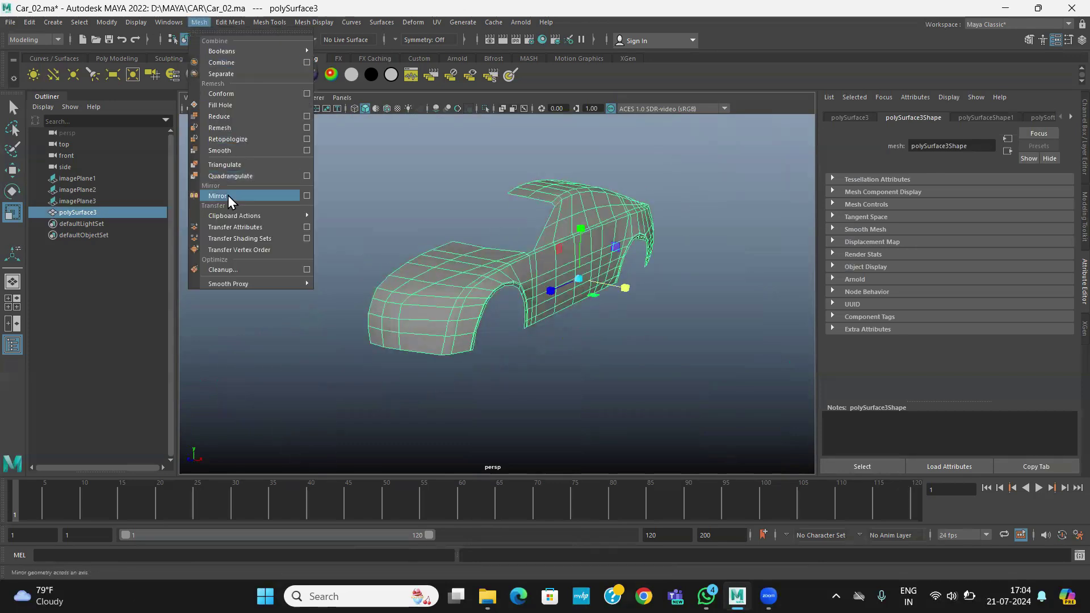